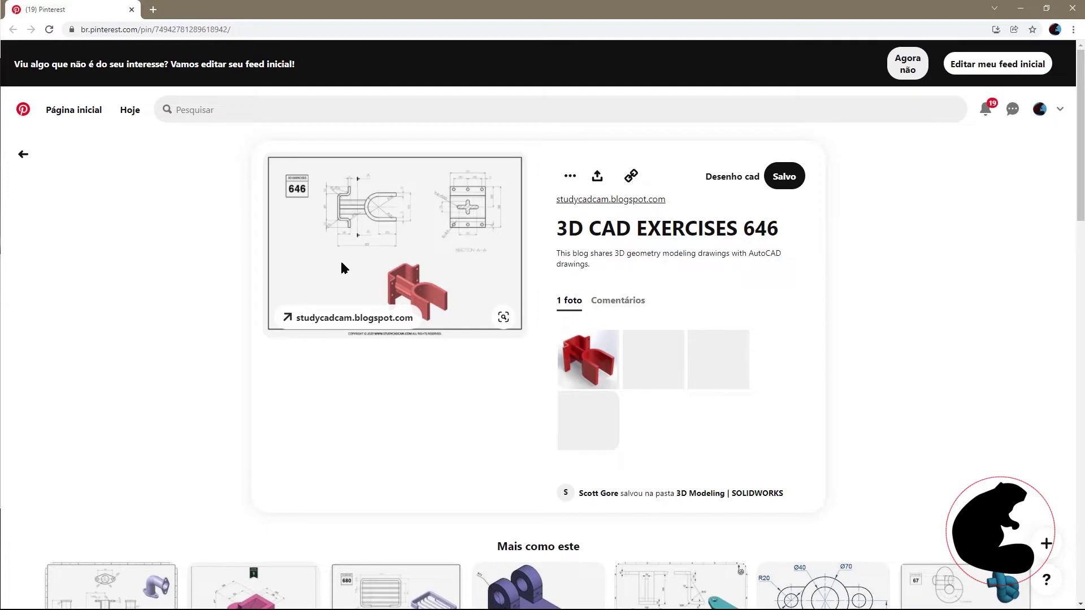
Open exercise 646 on the StudyCADCAM blog and enlarge its drawing past the ad banner.
{"action": "left_click", "coordinate": [355, 317]}
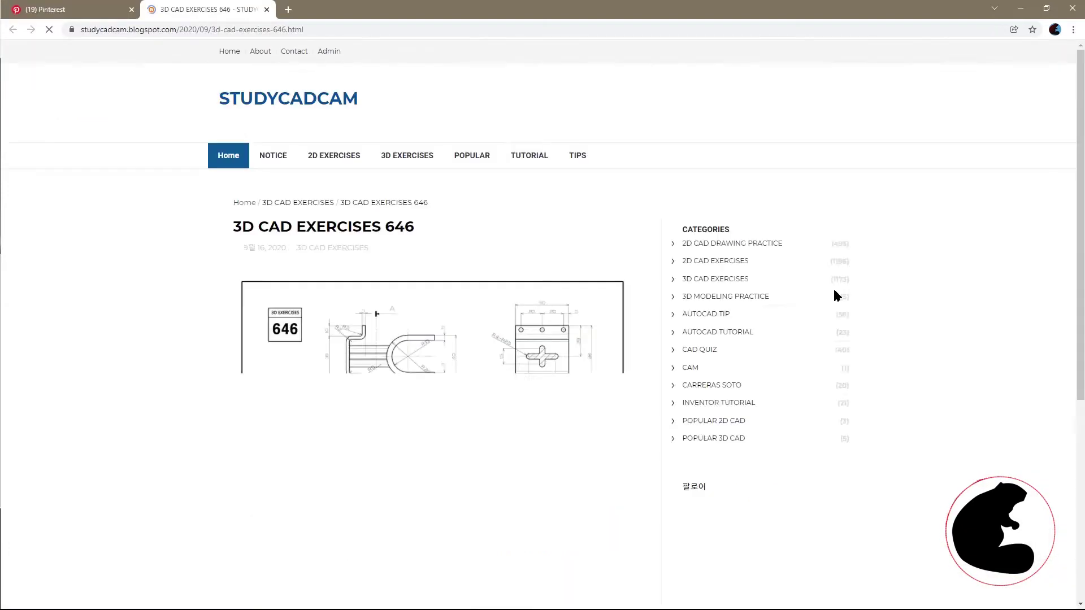
{"action": "left_click", "coordinate": [418, 382]}
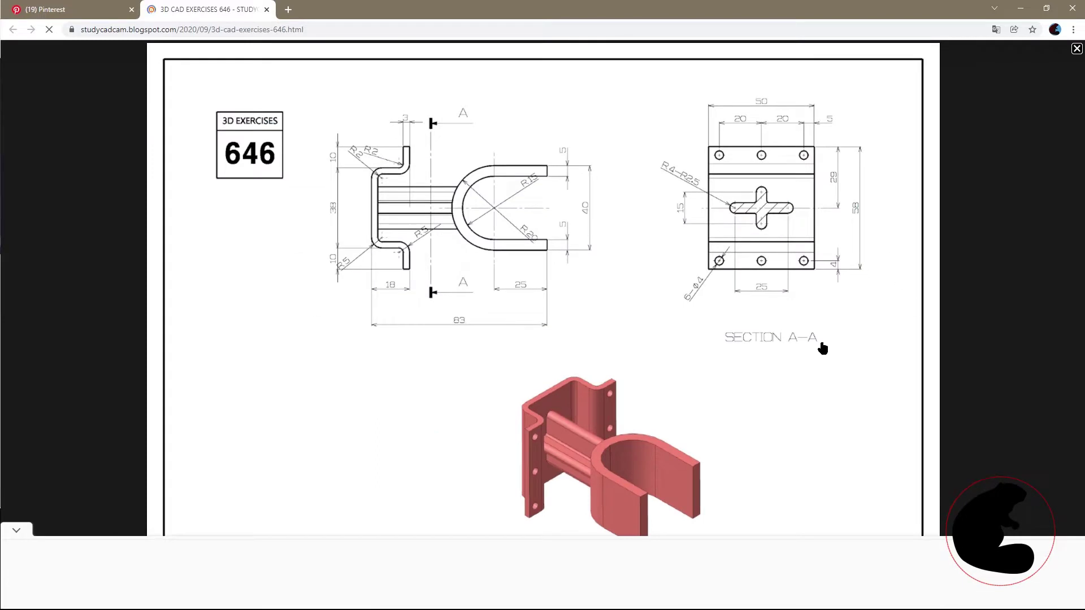
{"action": "left_click", "coordinate": [16, 529]}
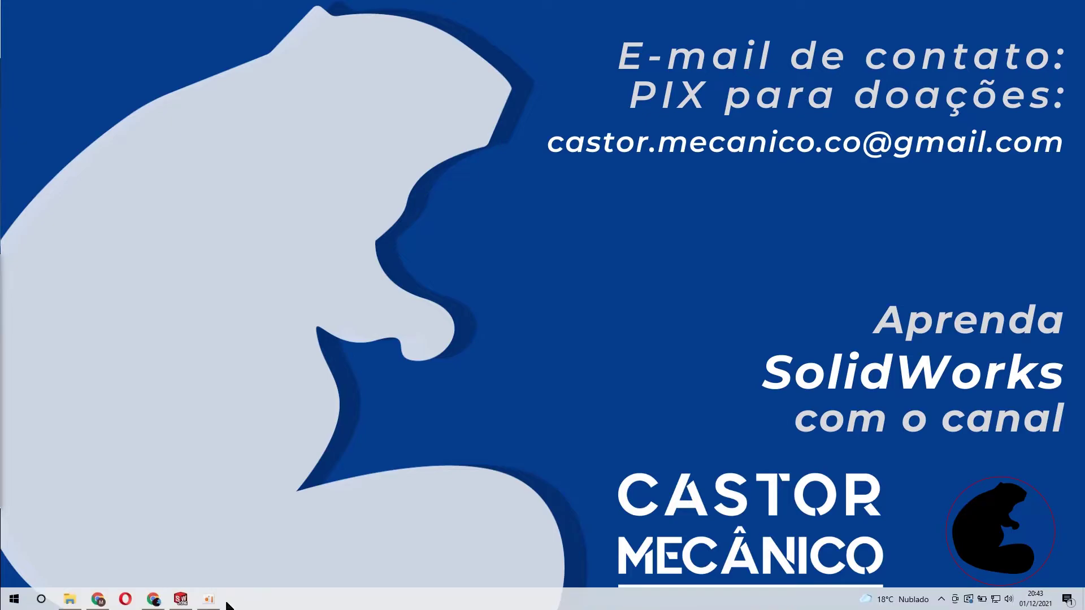
{"action": "left_click", "coordinate": [180, 599]}
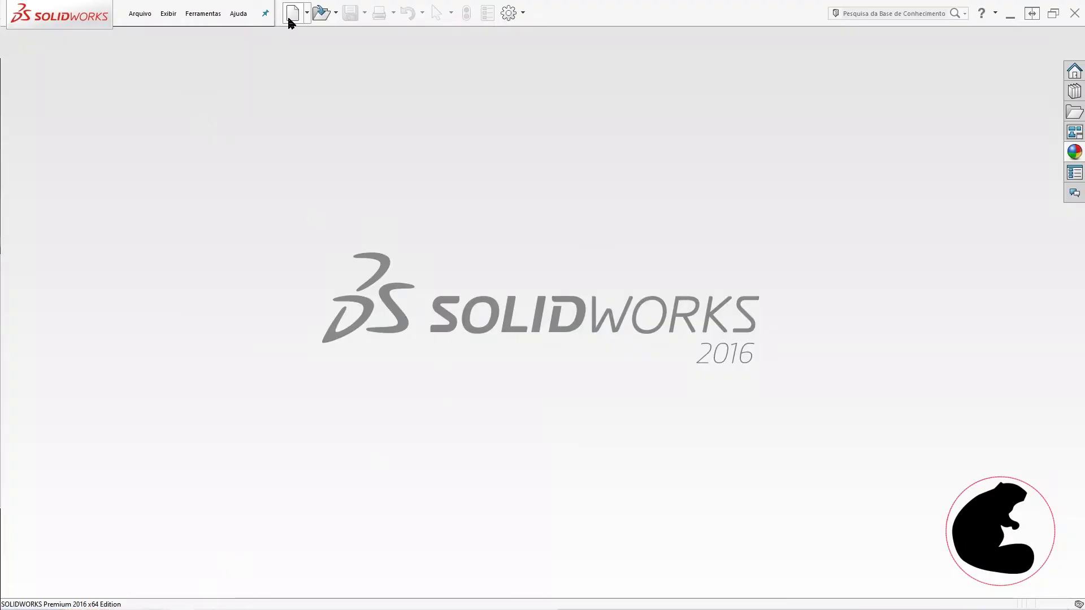
Create a new blank part document, Peça2.
{"action": "left_click", "coordinate": [291, 15]}
{"action": "left_click", "coordinate": [613, 401]}
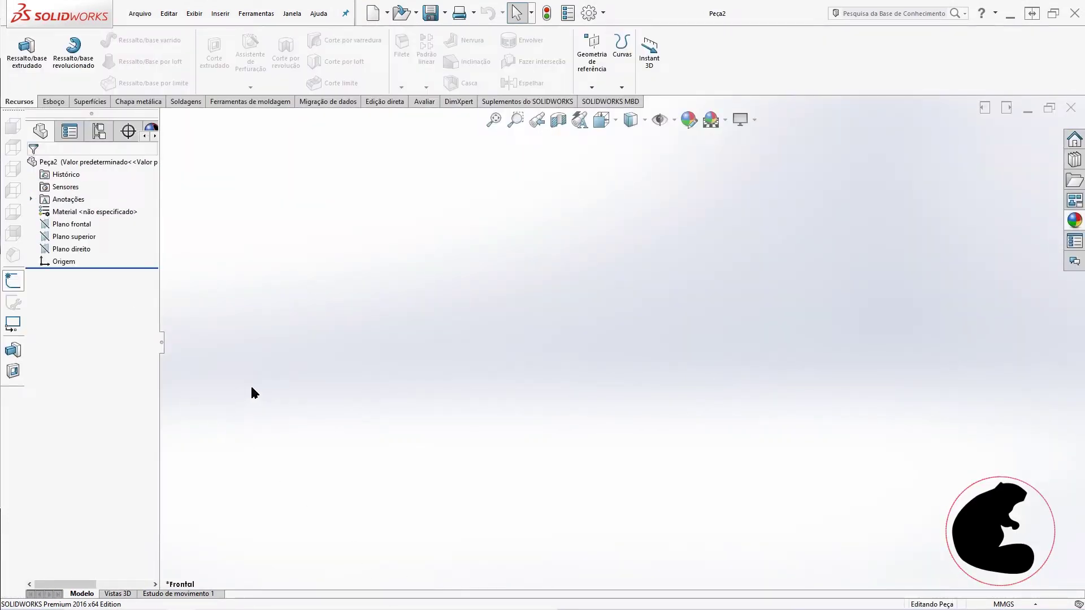
{"action": "left_click", "coordinate": [87, 238]}
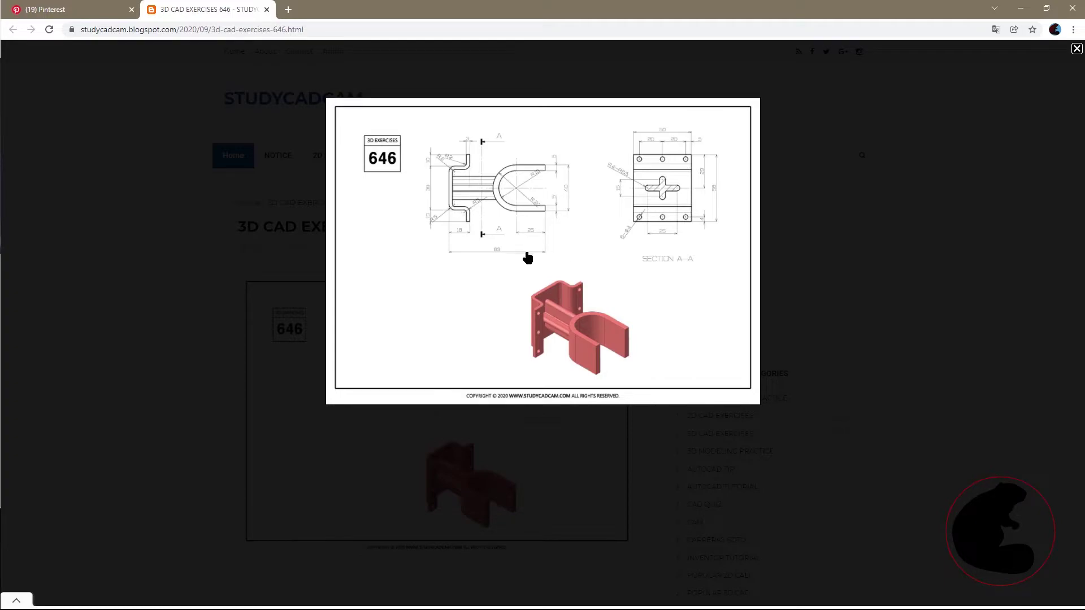
{"action": "double_click", "coordinate": [623, 13]}
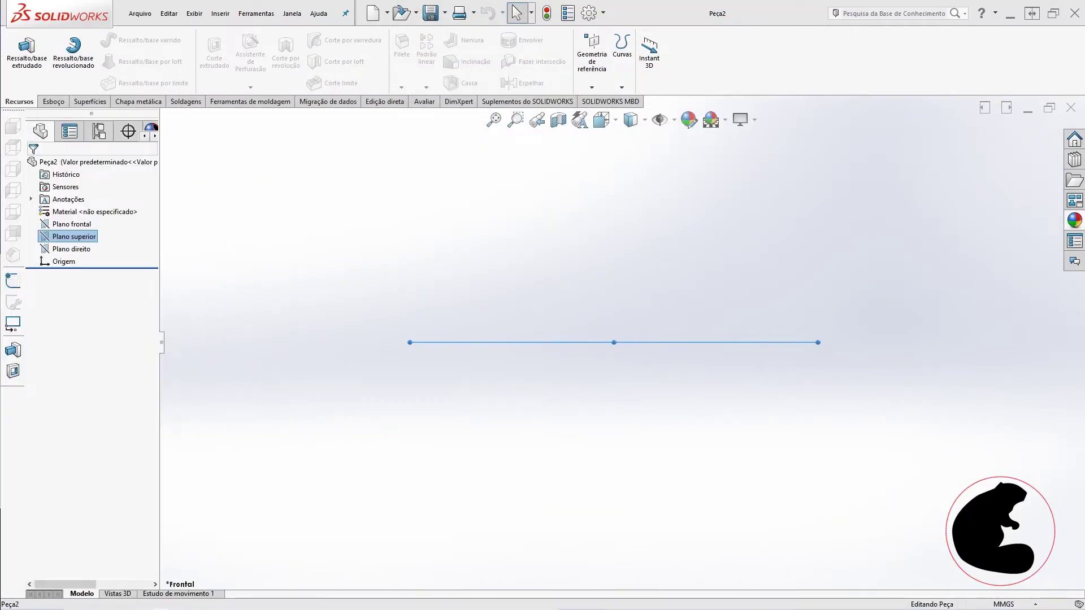
Start sketch Esboço1 on the Plano superior (top plane).
{"action": "left_click", "coordinate": [900, 328]}
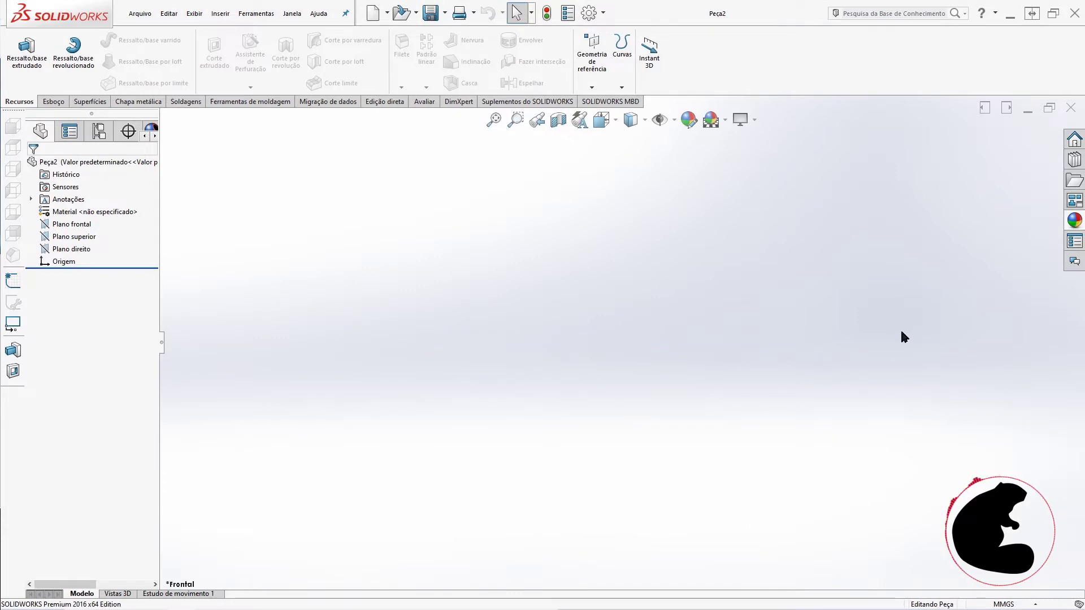
{"action": "left_click", "coordinate": [62, 236]}
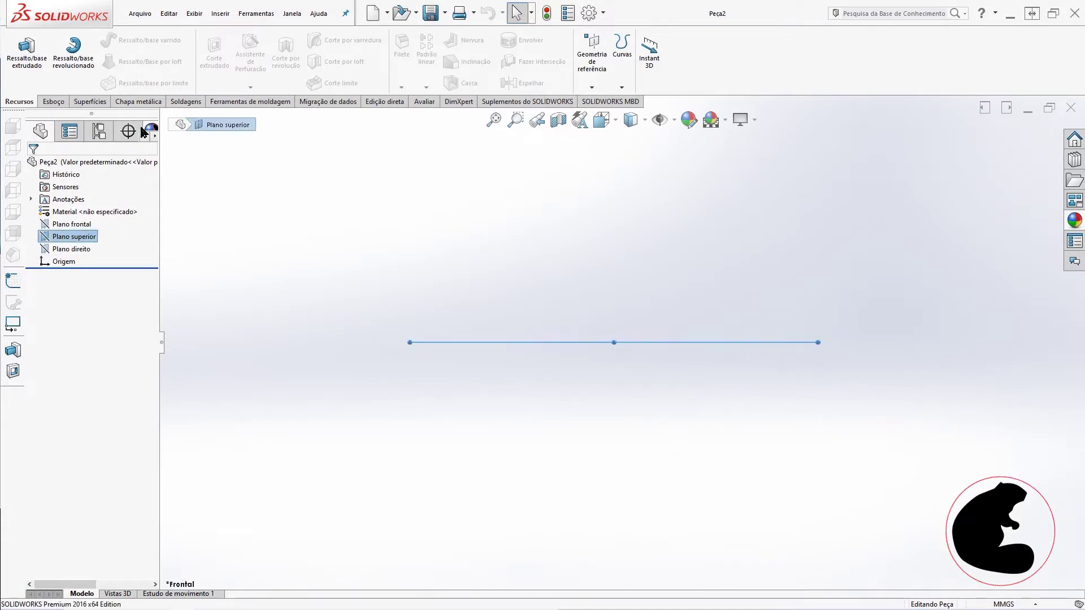
{"action": "left_click", "coordinate": [54, 101]}
{"action": "left_click", "coordinate": [17, 48]}
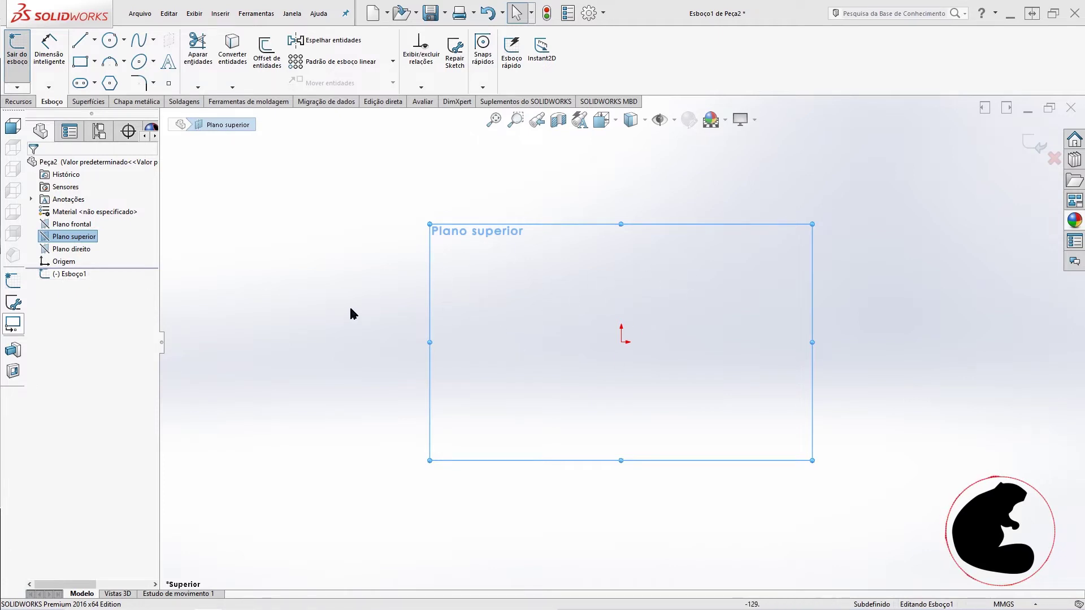
{"action": "left_click", "coordinate": [467, 297]}
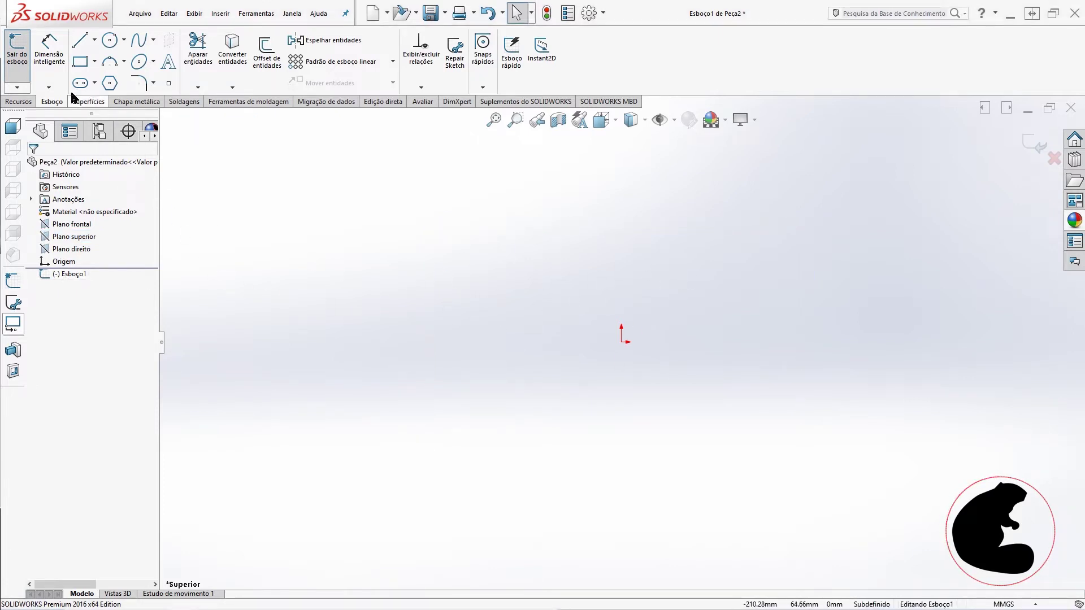
Draw a horizontal construction centerline across the origin.
{"action": "left_click", "coordinate": [77, 41]}
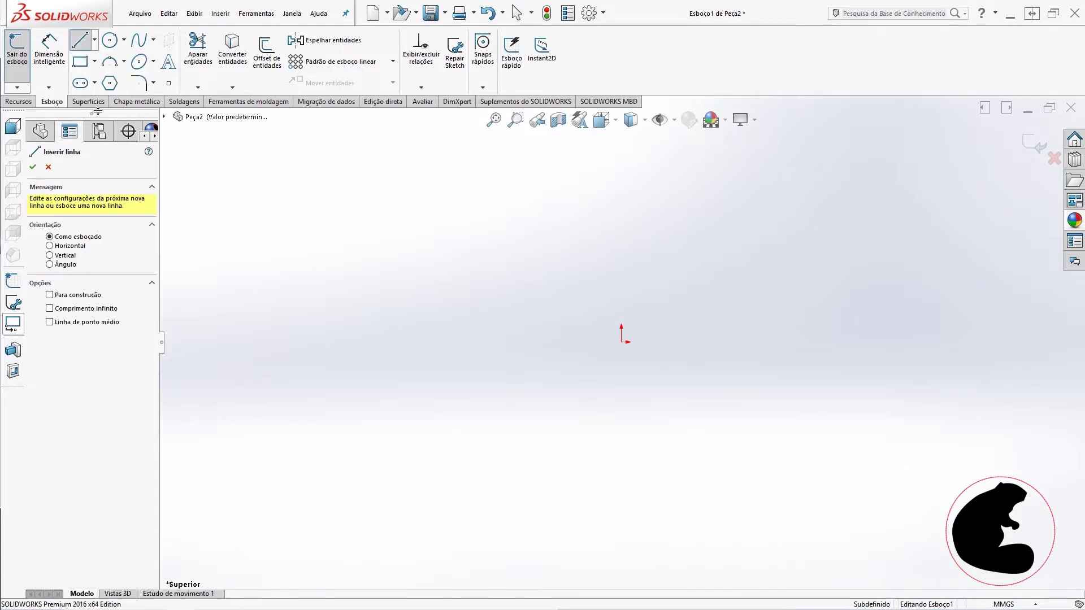
{"action": "left_click", "coordinate": [94, 40]}
{"action": "left_click", "coordinate": [107, 69]}
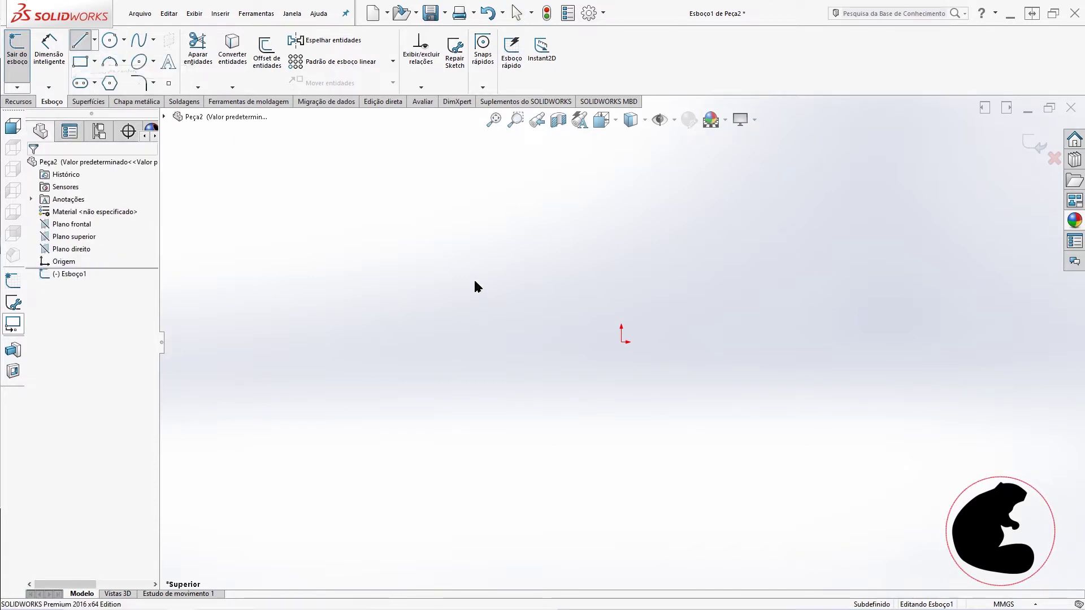
{"action": "left_click", "coordinate": [484, 341]}
{"action": "left_click", "coordinate": [812, 342]}
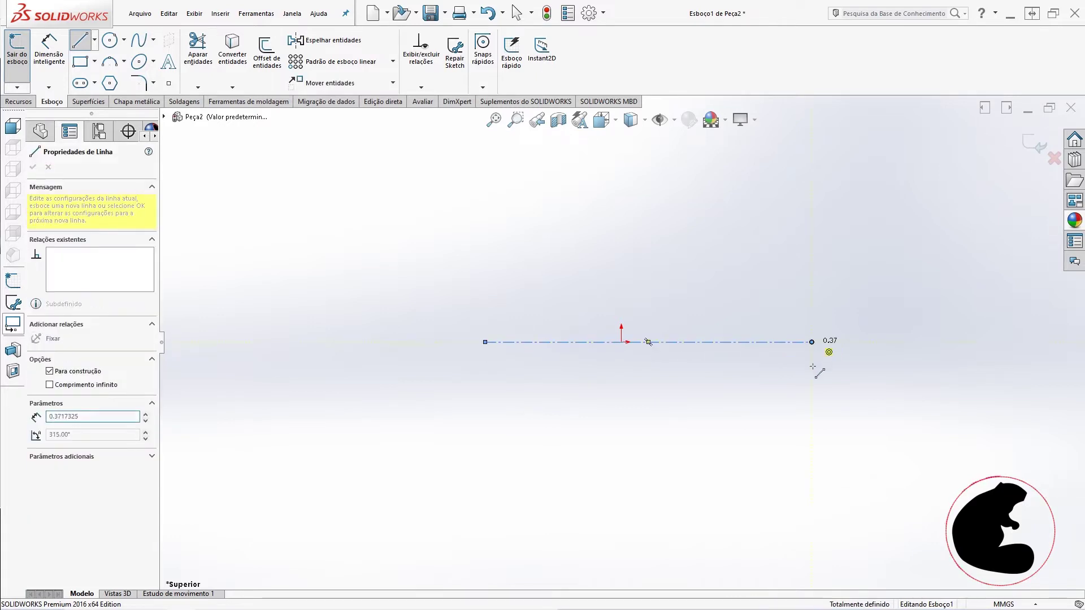
{"action": "key", "text": "Escape"}
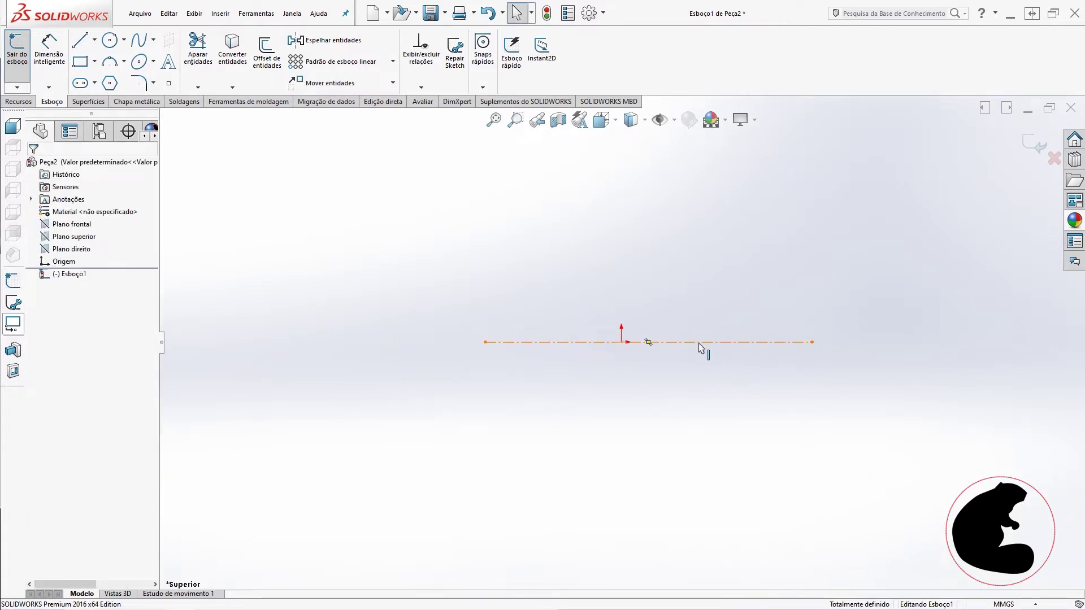
Centre the centerline on the origin with a Midpoint relation and lengthen it symmetrically.
{"action": "left_click", "coordinate": [665, 344]}
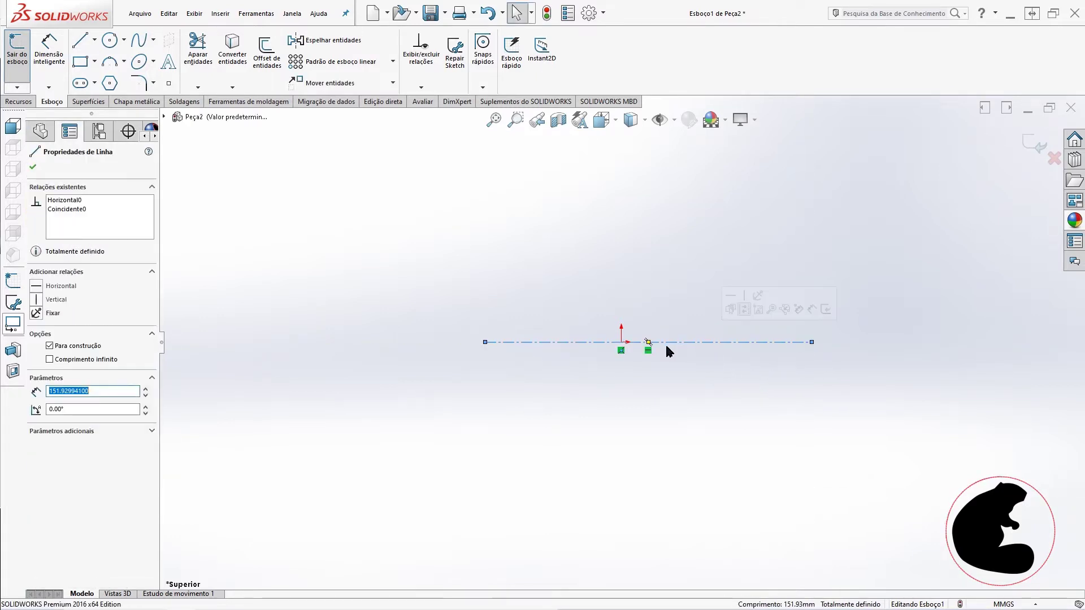
{"action": "key", "text": "Escape"}
{"action": "left_click", "coordinate": [622, 342]}
{"action": "left_click", "coordinate": [658, 308]}
{"action": "left_click", "coordinate": [749, 357]}
{"action": "left_click_drag", "start_coordinate": [757, 342], "coordinate": [935, 342]}
{"action": "left_click", "coordinate": [809, 415]}
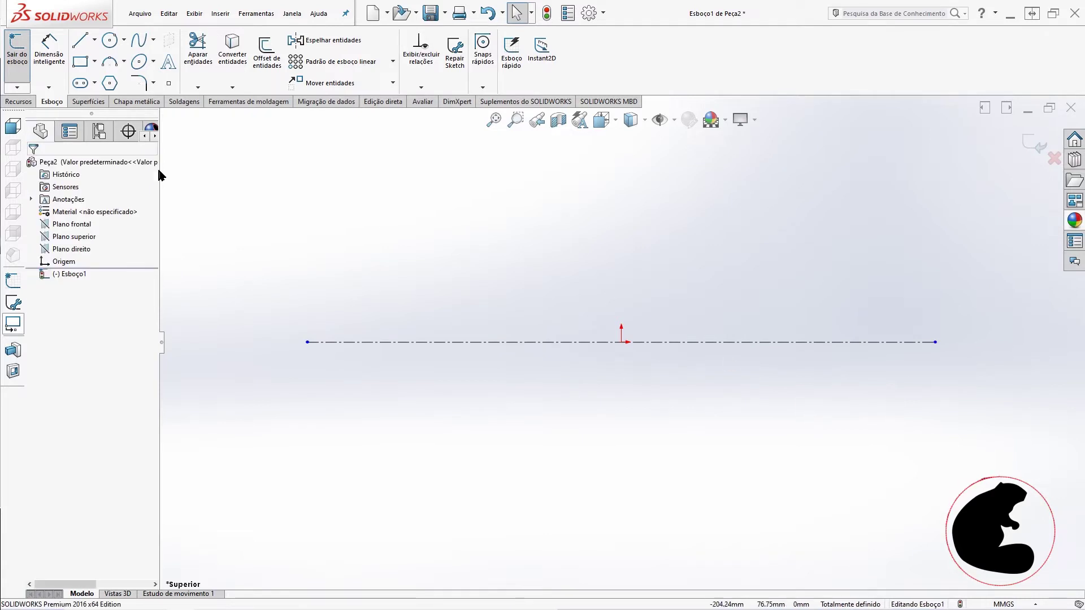
{"action": "left_click", "coordinate": [81, 41]}
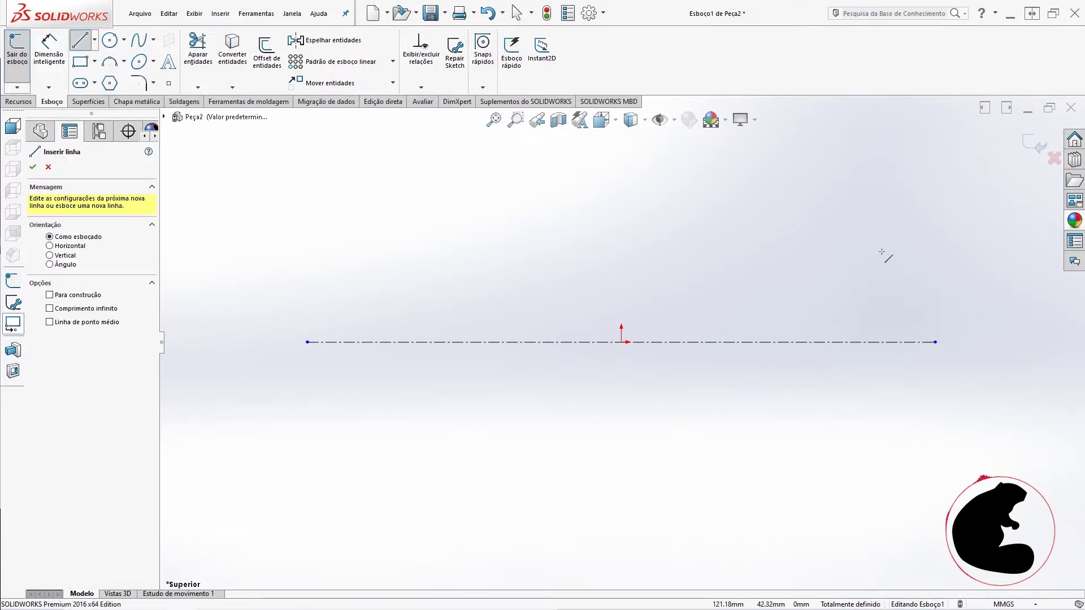
Sketch the U outline: an upper horizontal line followed by a tangent arc below the centerline.
{"action": "left_click", "coordinate": [884, 218]}
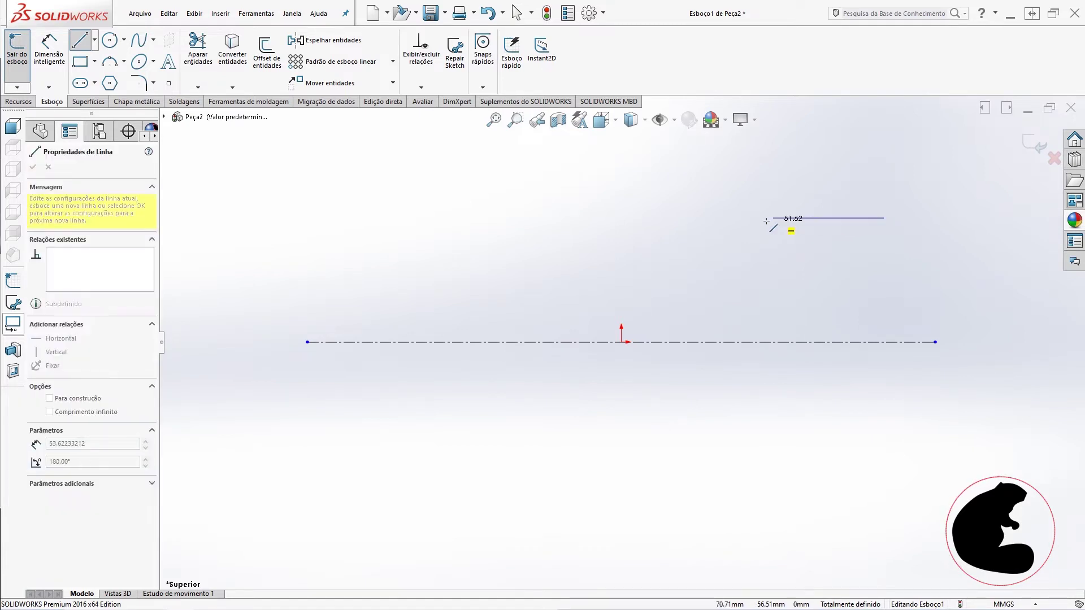
{"action": "left_click", "coordinate": [714, 218]}
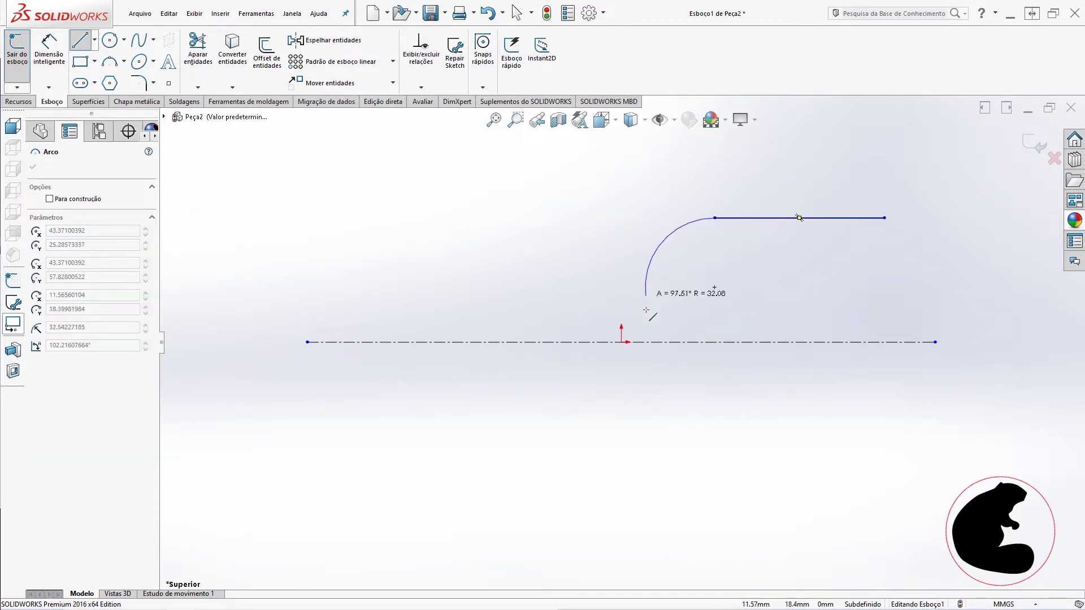
{"action": "left_click", "coordinate": [666, 427]}
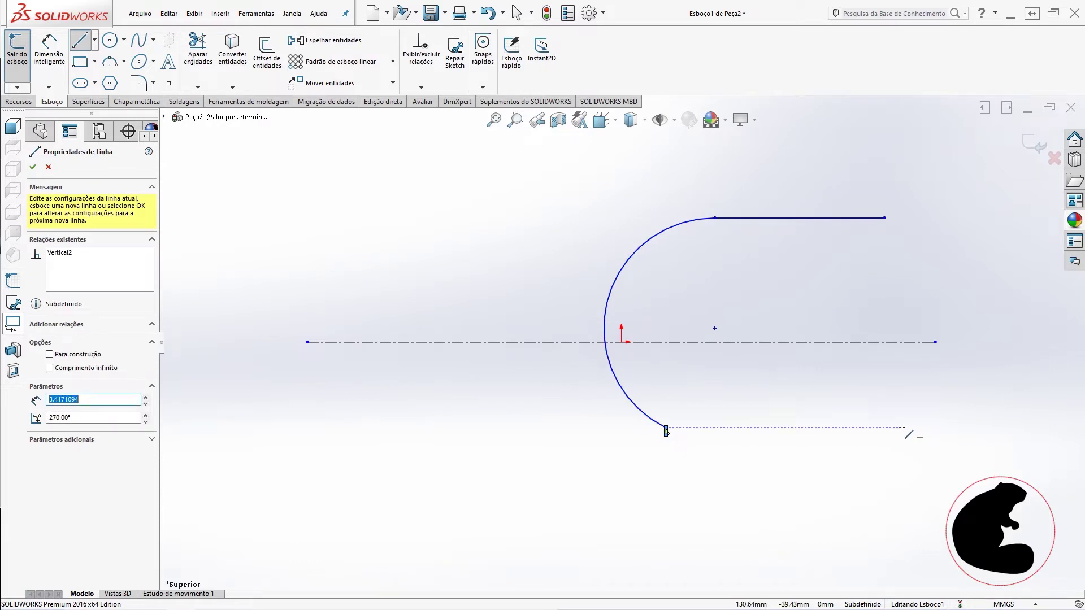
{"action": "key", "text": "Return"}
{"action": "key", "text": "Escape"}
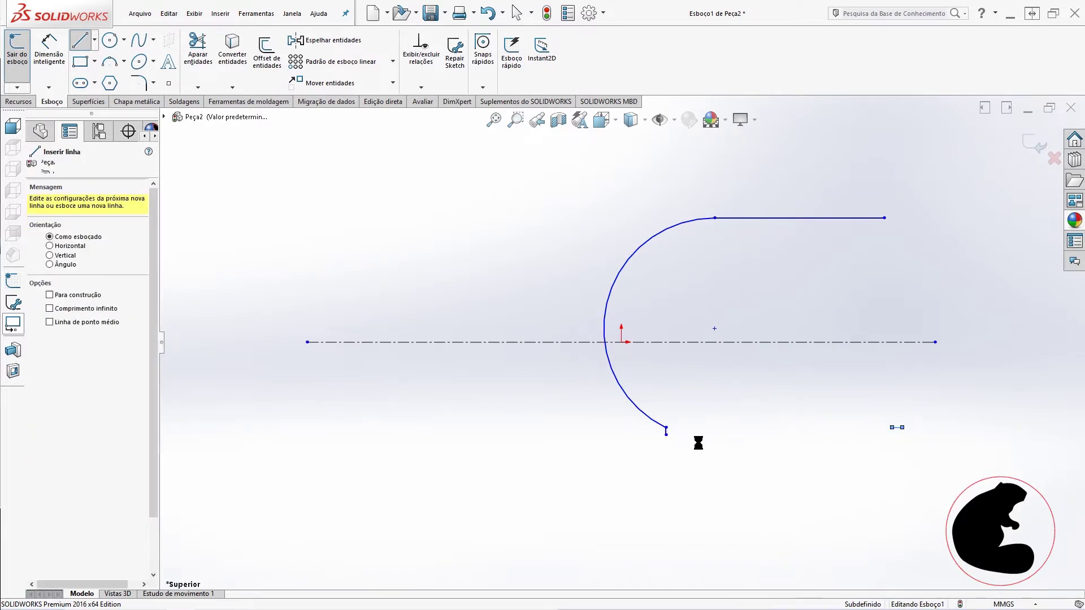
{"action": "key", "text": "Escape"}
Clean up the arc's lower end: delete the stray segment, merge points and make it tangent.
{"action": "left_click_drag", "start_coordinate": [666, 434], "coordinate": [780, 434]}
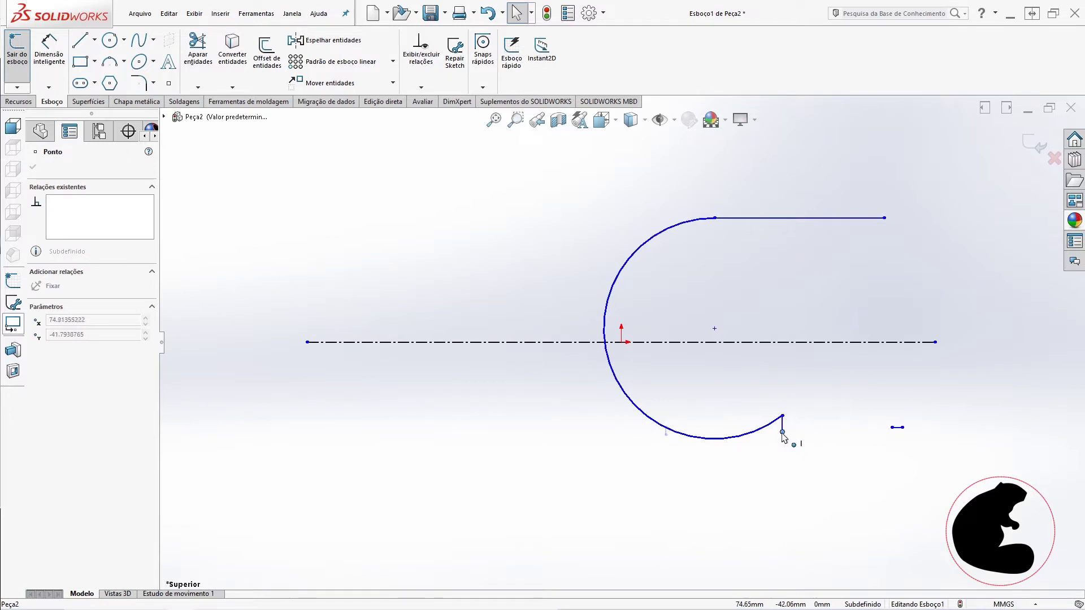
{"action": "left_click", "coordinate": [763, 405]}
{"action": "left_click_drag", "start_coordinate": [757, 394], "coordinate": [808, 460]}
{"action": "key", "text": "Delete"}
{"action": "left_click", "coordinate": [892, 427]}
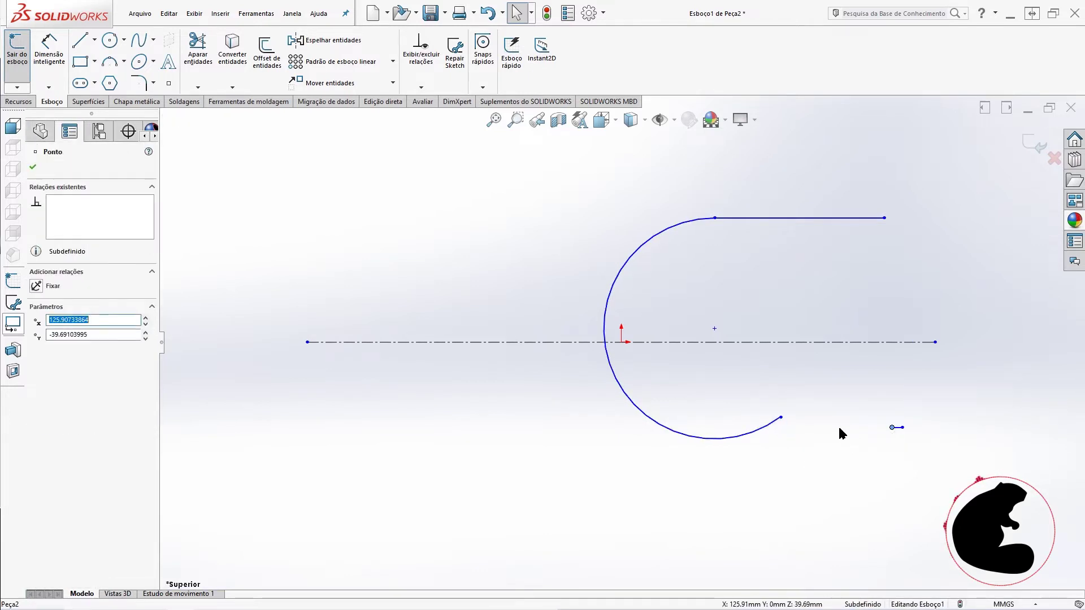
{"action": "left_click", "coordinate": [780, 418], "text": "ctrl"}
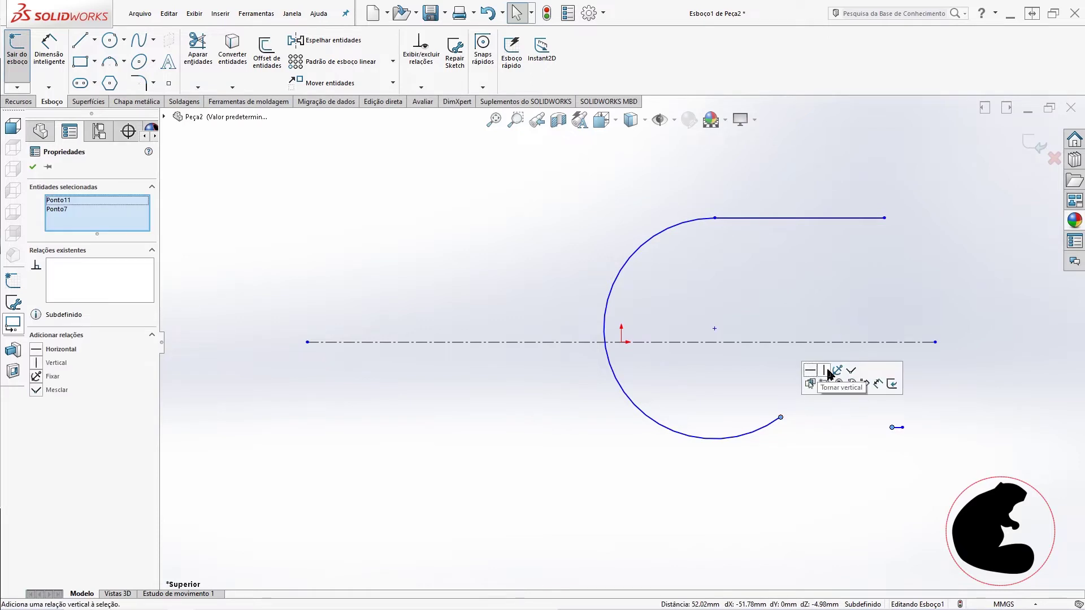
{"action": "left_click", "coordinate": [851, 375]}
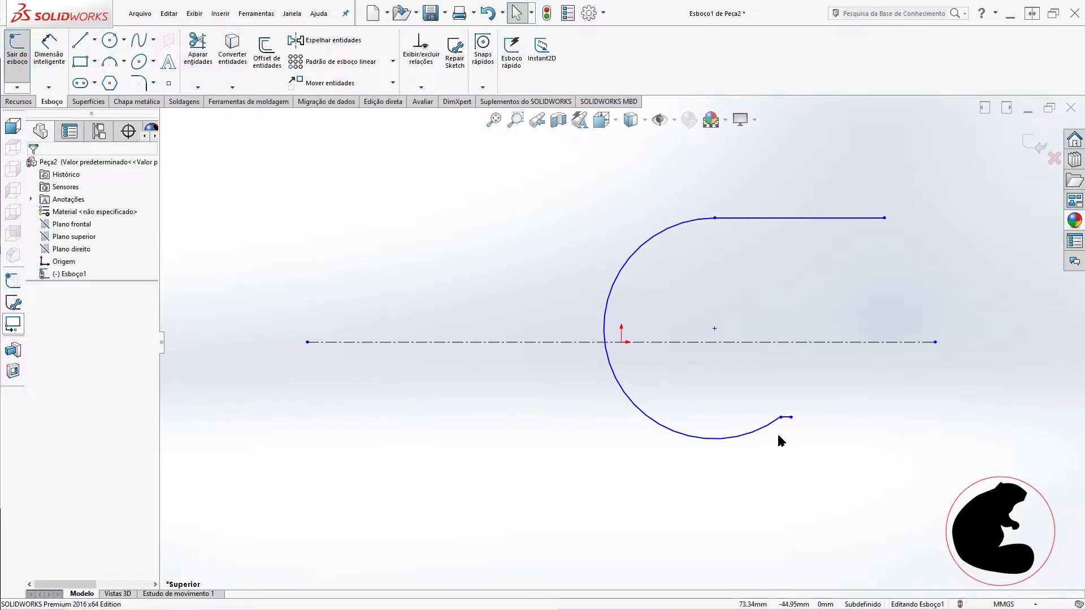
{"action": "left_click_drag", "start_coordinate": [794, 453], "coordinate": [775, 398]}
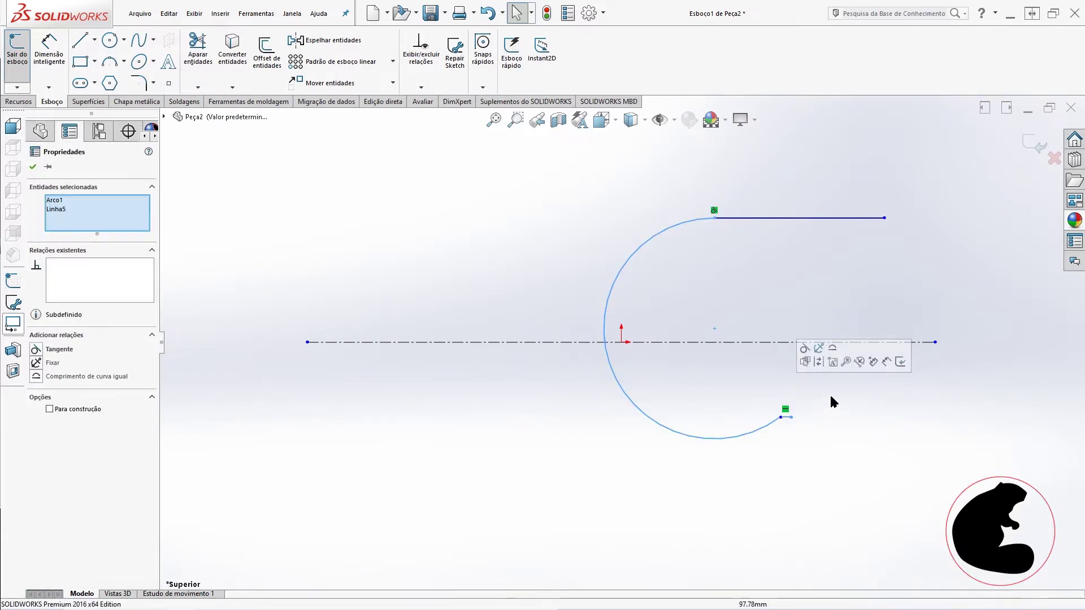
{"action": "left_click", "coordinate": [804, 348]}
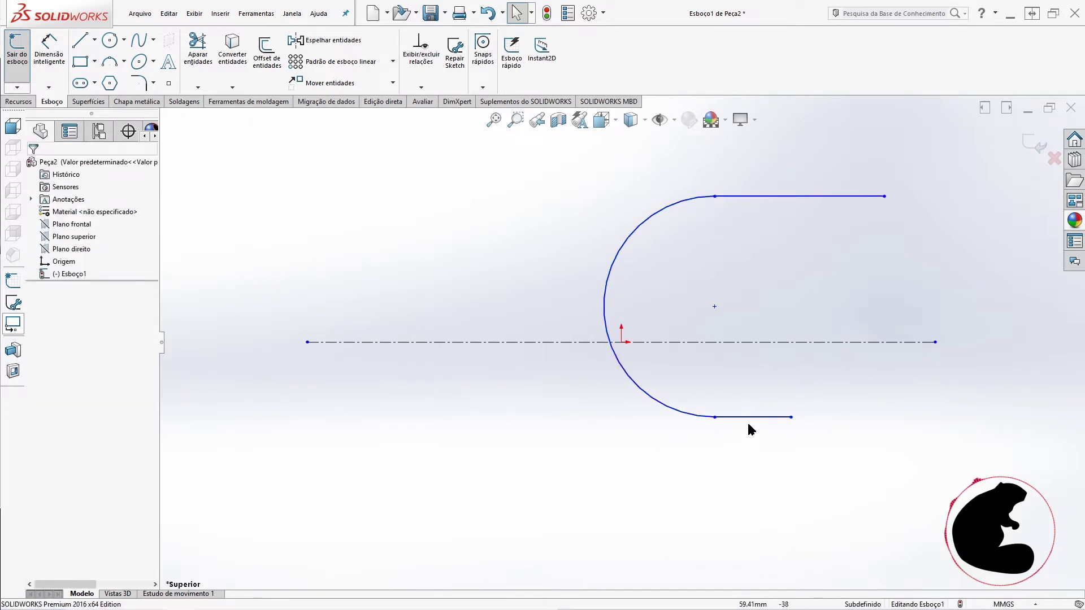
Make the arc centre coincident with the centerline and reshape the U symmetrically.
{"action": "left_click", "coordinate": [714, 307]}
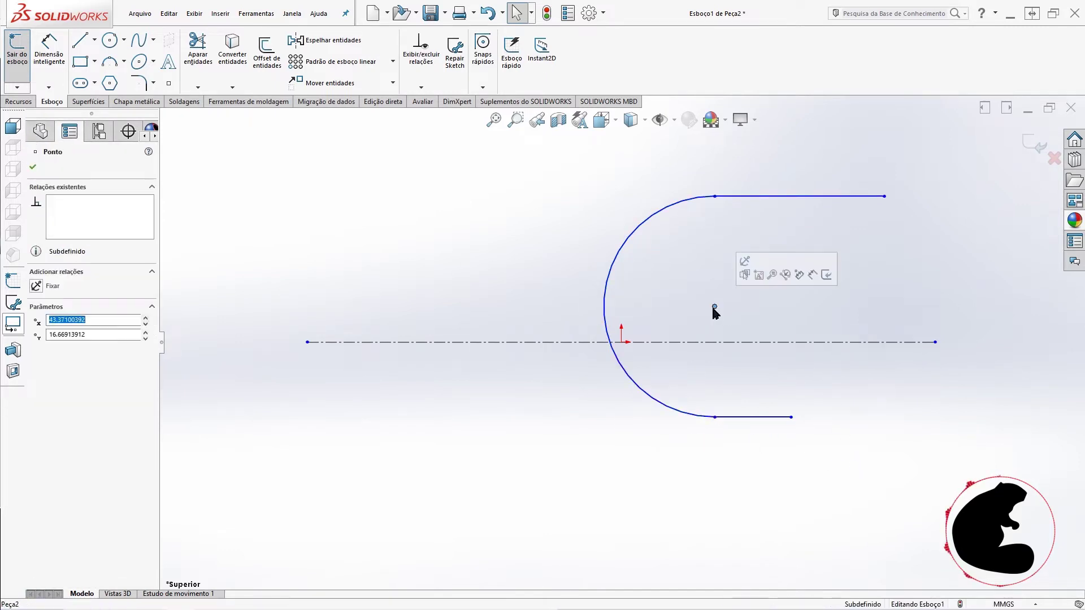
{"action": "left_click", "coordinate": [799, 342]}
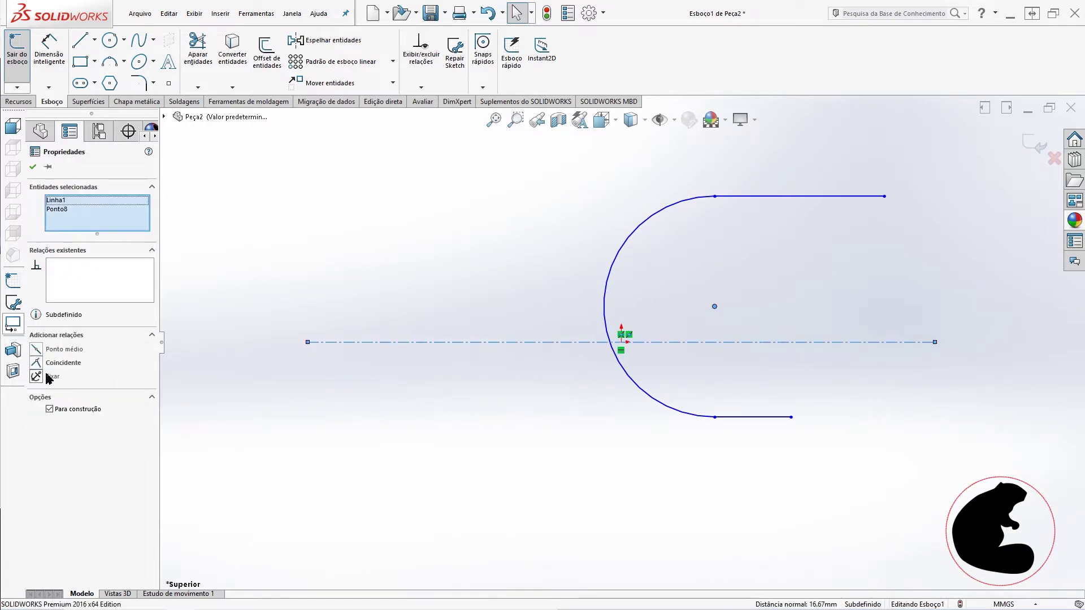
{"action": "left_click", "coordinate": [39, 364]}
{"action": "left_click", "coordinate": [610, 508]}
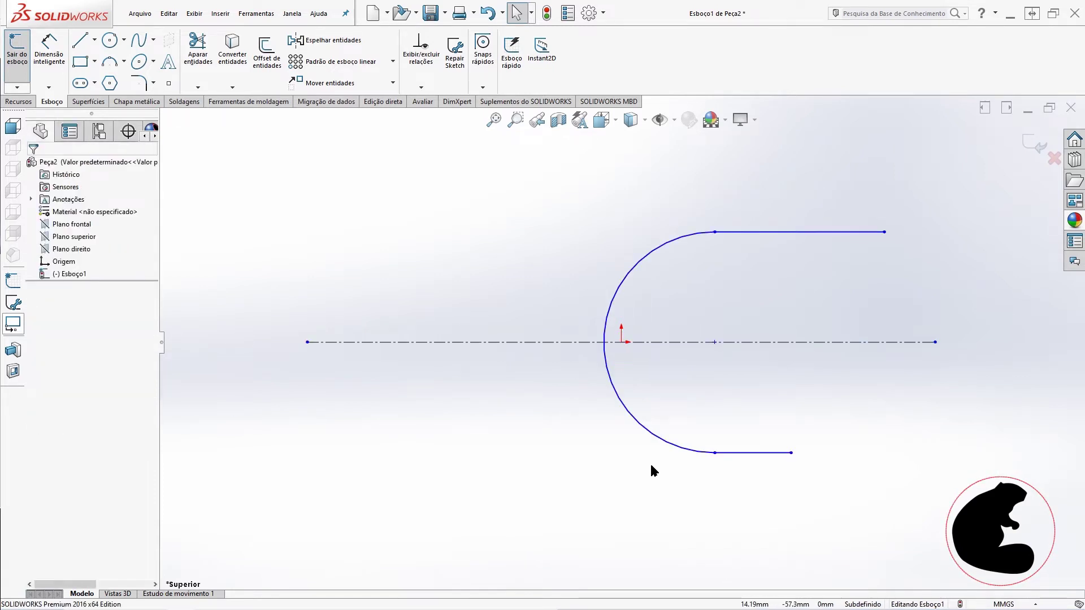
{"action": "left_click", "coordinate": [642, 432]}
{"action": "mouse_move", "coordinate": [714, 453]}
{"action": "left_mouse_down"}
{"action": "mouse_move", "coordinate": [715, 423]}
{"action": "mouse_move", "coordinate": [914, 443]}
{"action": "left_mouse_up"}
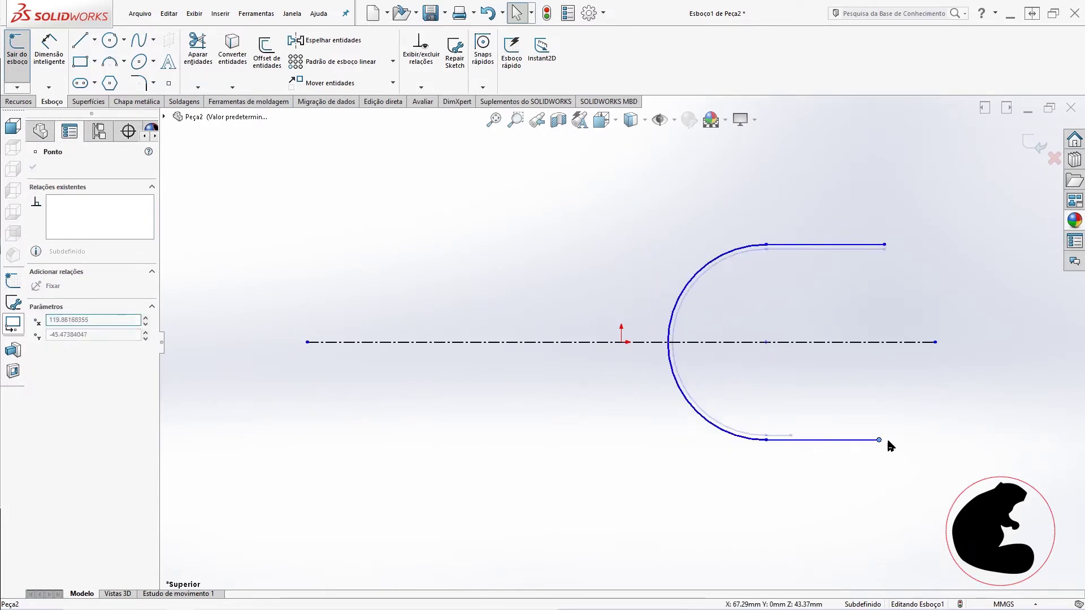
{"action": "left_click", "coordinate": [859, 470]}
{"action": "left_click", "coordinate": [840, 443]}
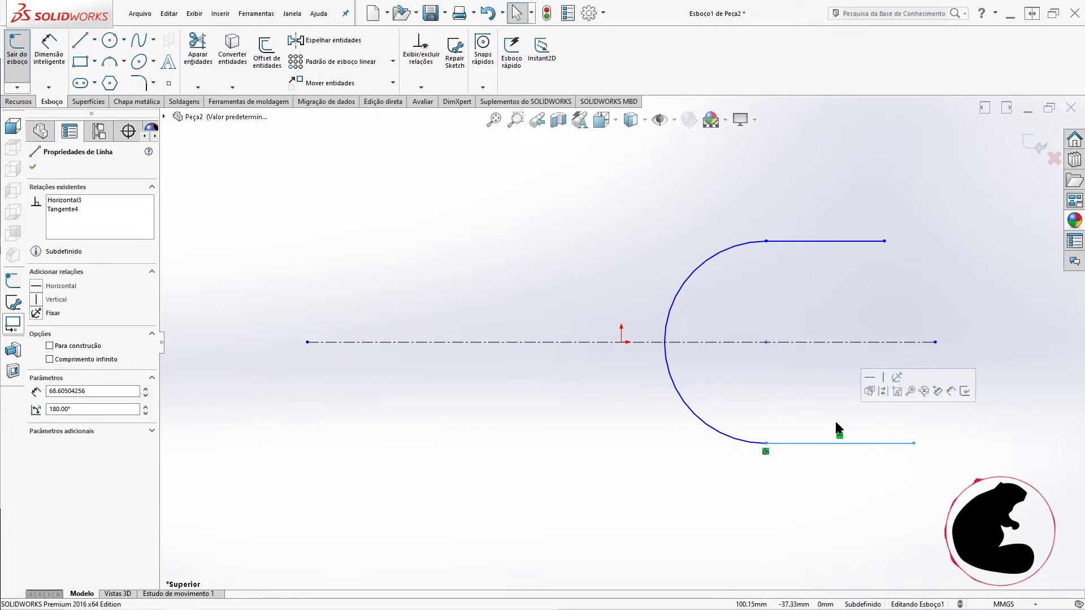
{"action": "left_click", "coordinate": [831, 223]}
{"action": "left_click", "coordinate": [837, 241]}
{"action": "left_click", "coordinate": [876, 280]}
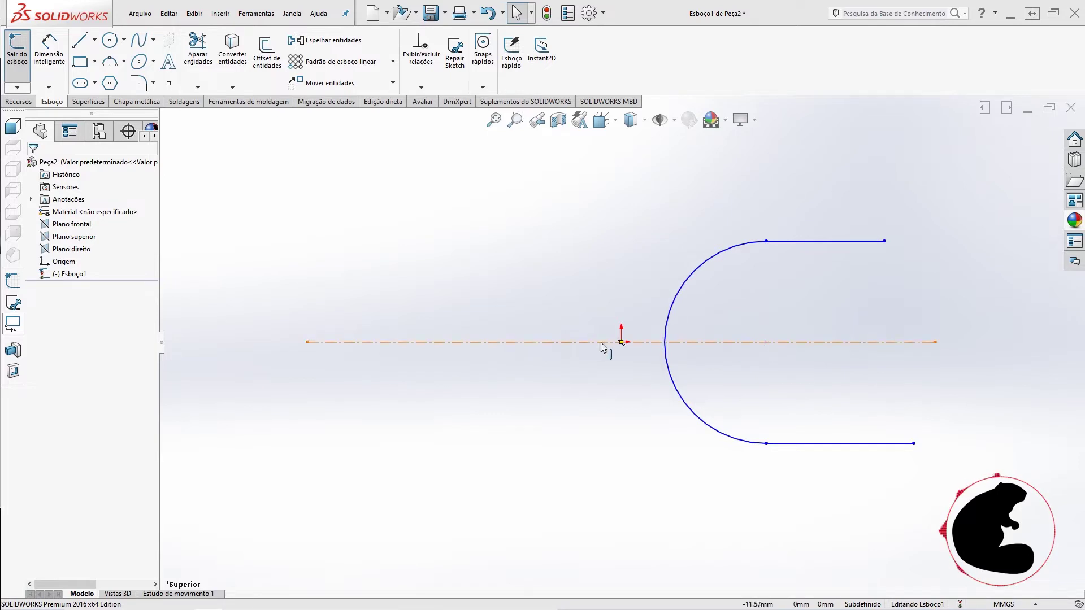
Dimension the arc centre 30 mm horizontally from the origin.
{"action": "left_click", "coordinate": [55, 63]}
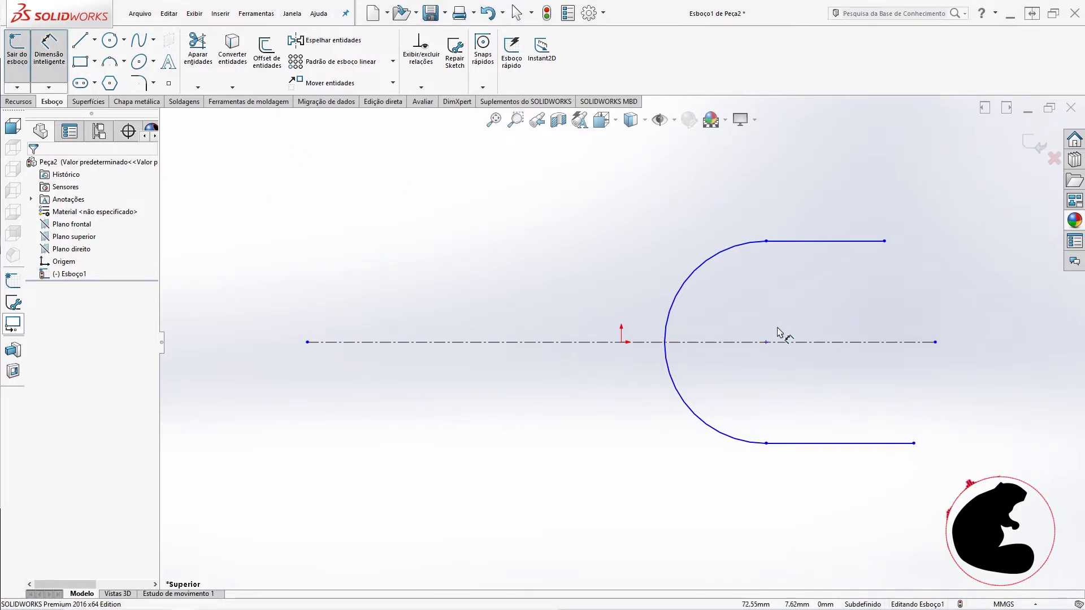
{"action": "left_click", "coordinate": [766, 342]}
{"action": "left_click", "coordinate": [622, 342]}
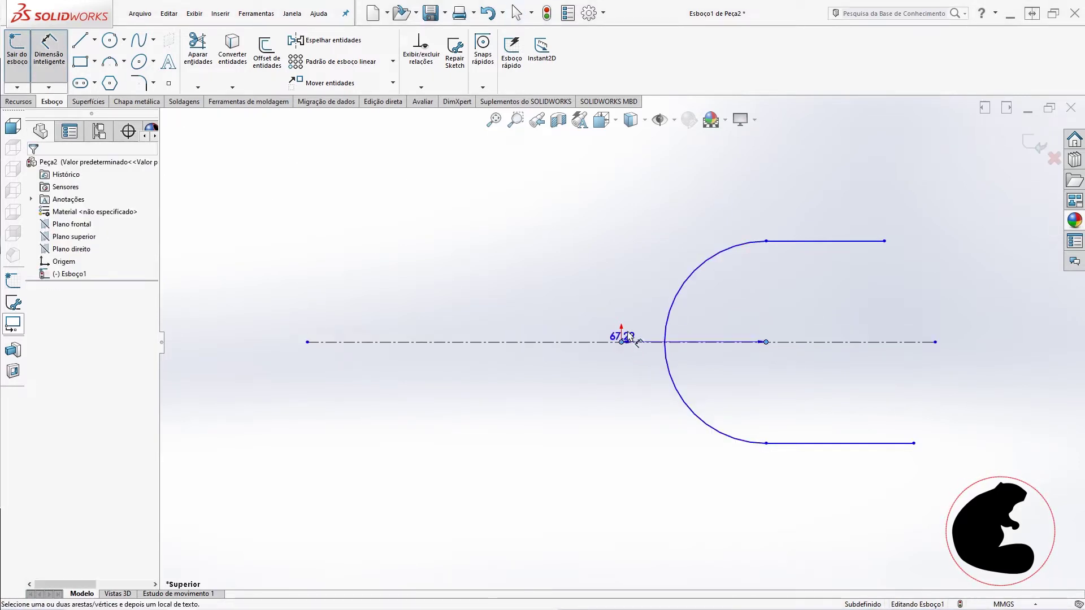
{"action": "left_click", "coordinate": [655, 210]}
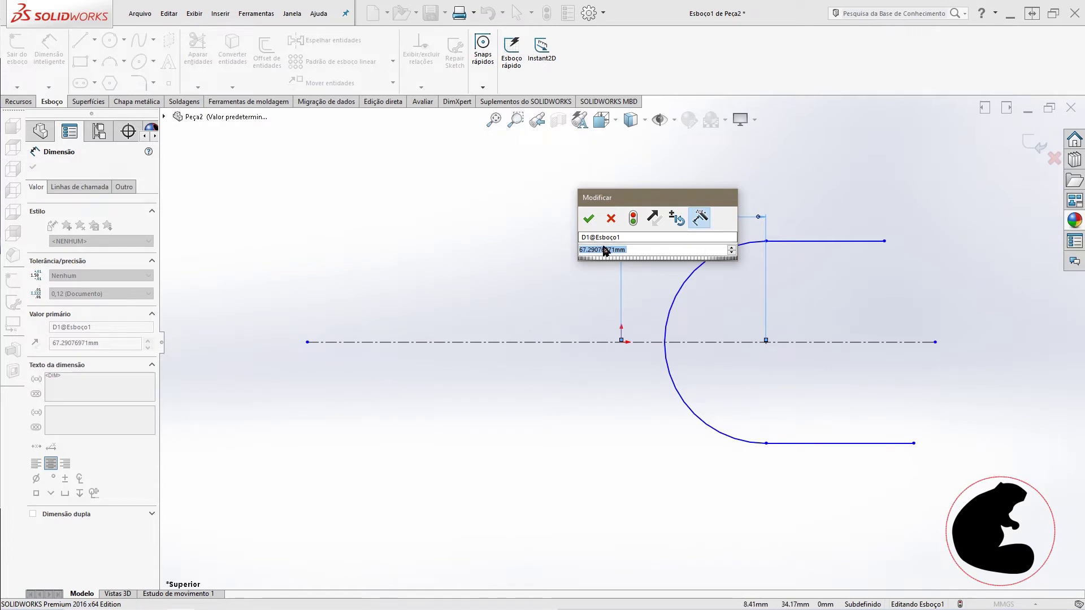
{"action": "type", "text": "812"}
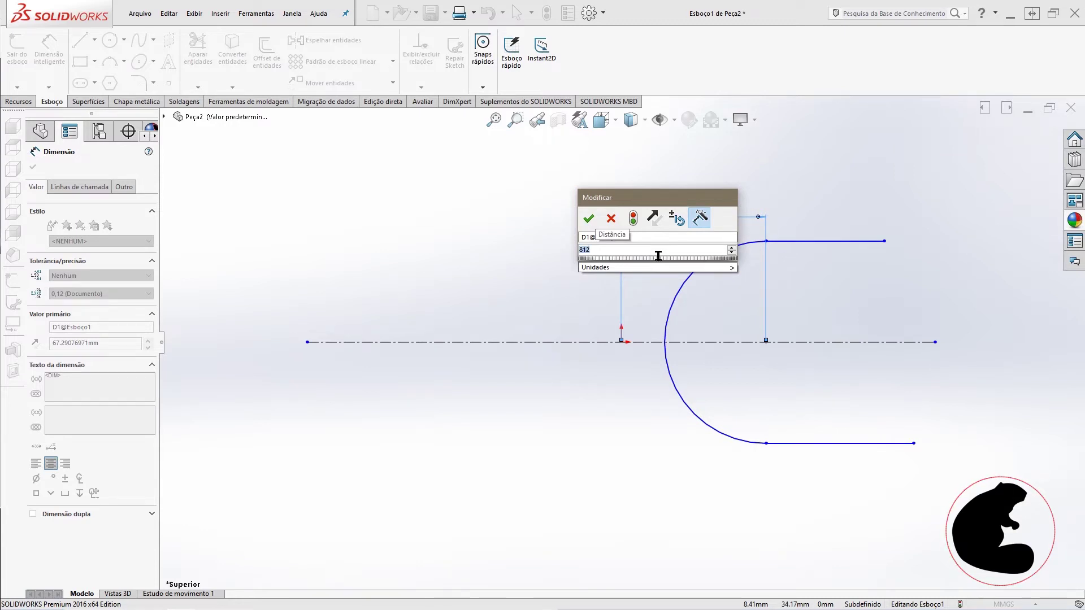
{"action": "type", "text": "30"}
{"action": "key", "text": "Return"}
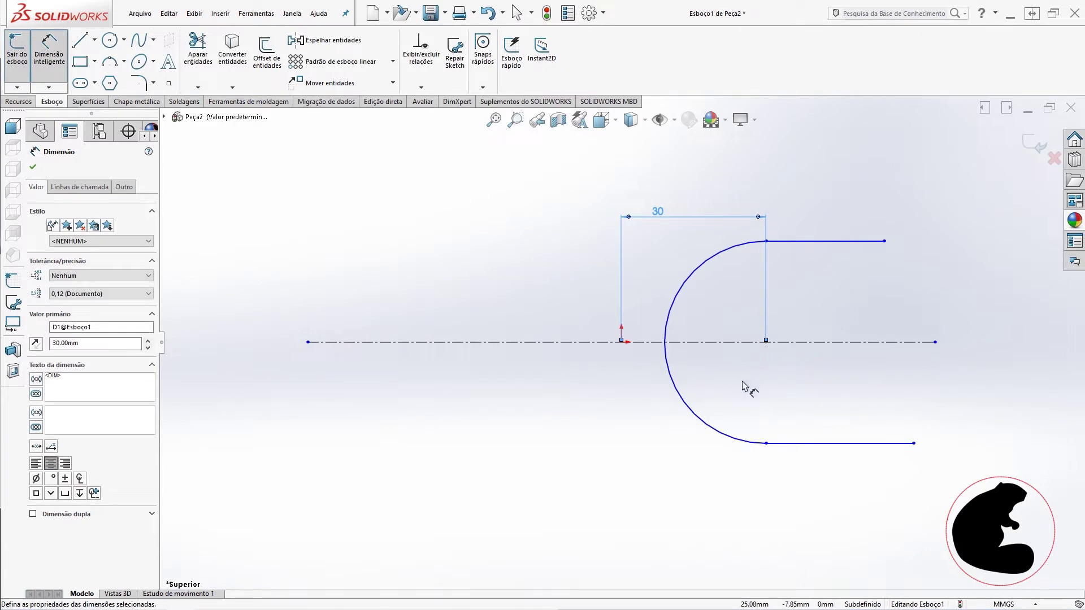
Dimension the spacing between the U's legs as 40 mm.
{"action": "left_click", "coordinate": [822, 242]}
{"action": "left_click", "coordinate": [853, 443]}
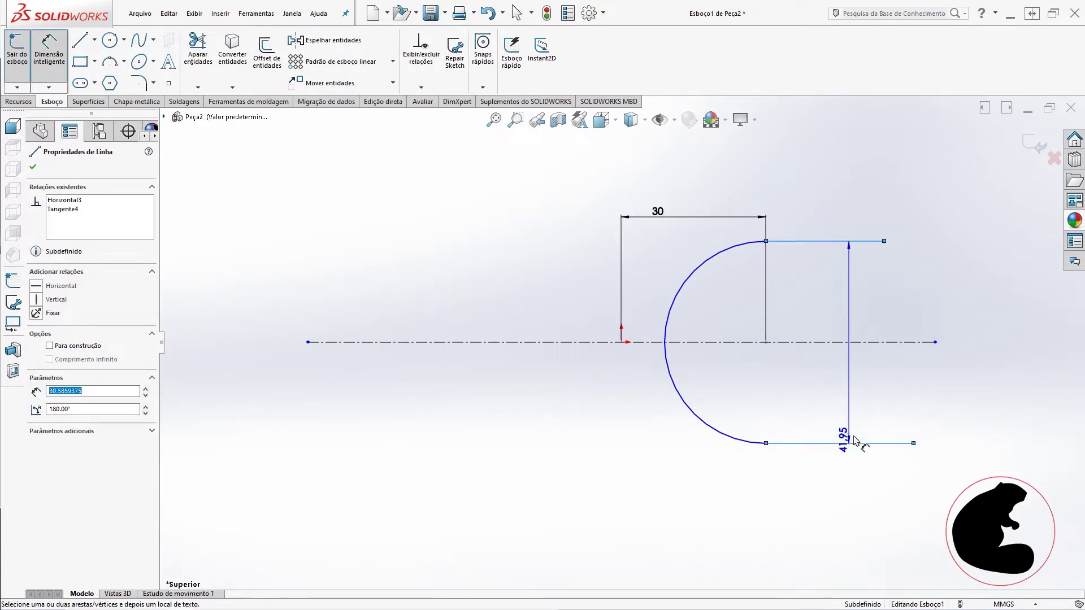
{"action": "left_click", "coordinate": [971, 386]}
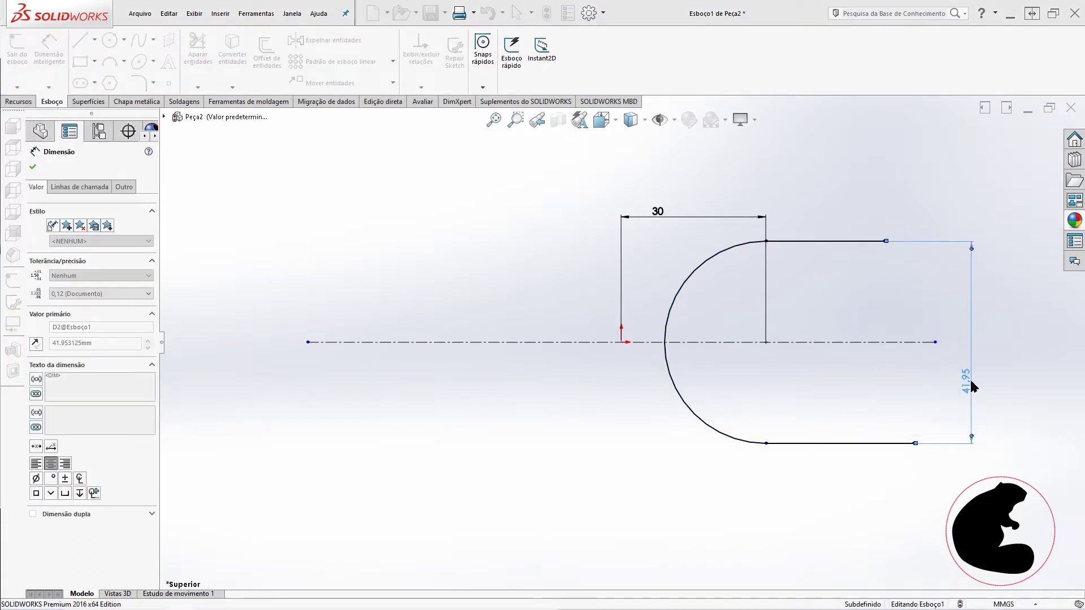
{"action": "type", "text": "40"}
{"action": "key", "text": "Return"}
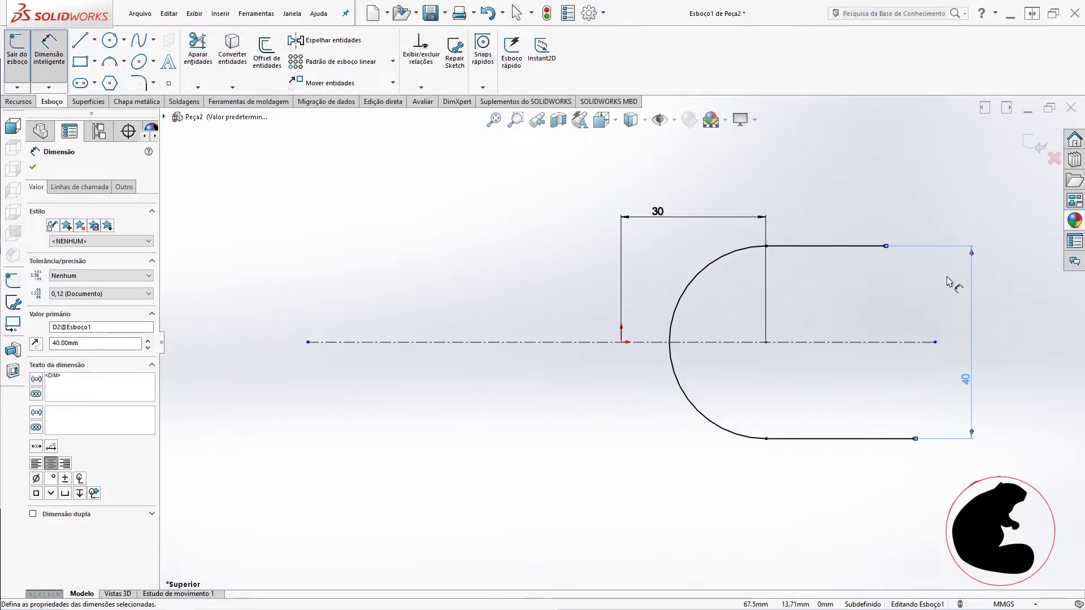
{"action": "key", "text": "Escape"}
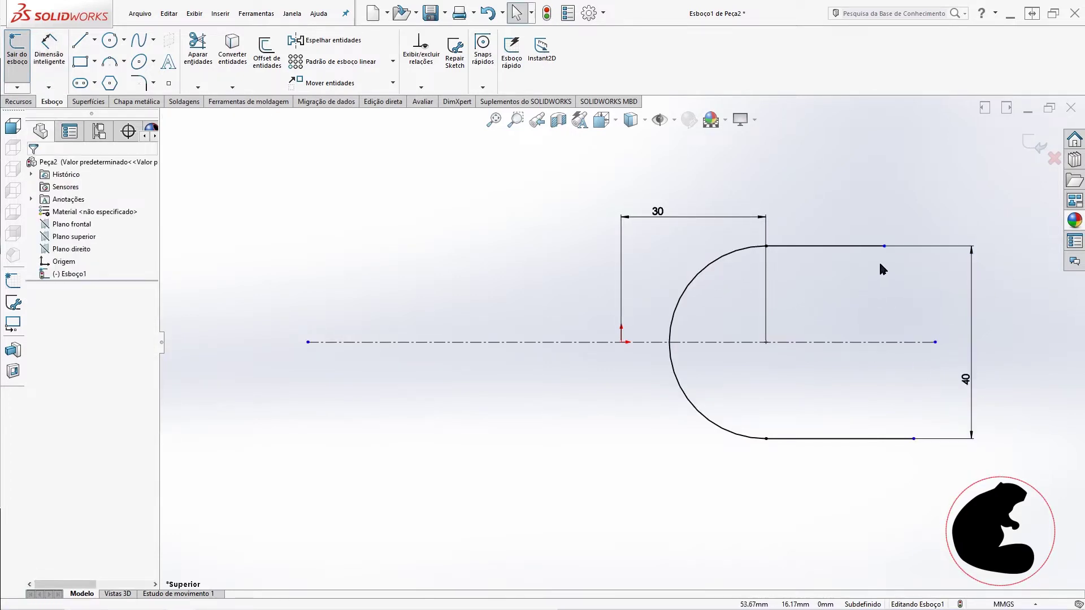
Align the leg ends vertically and dimension the bottom leg 25 mm long.
{"action": "left_click", "coordinate": [884, 246]}
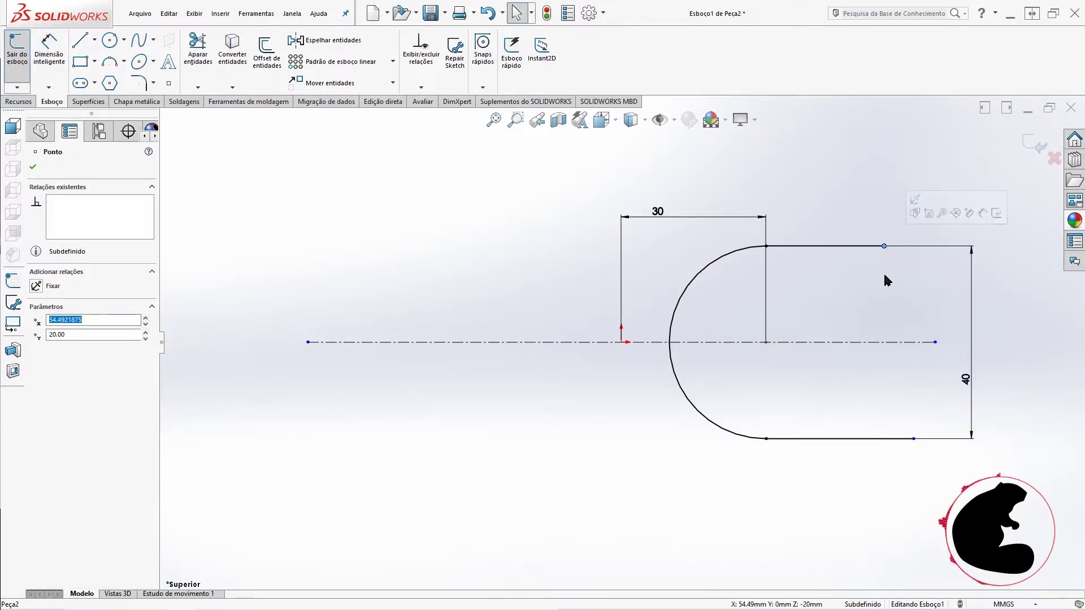
{"action": "left_click", "coordinate": [914, 438], "text": "ctrl"}
{"action": "left_click", "coordinate": [958, 391]}
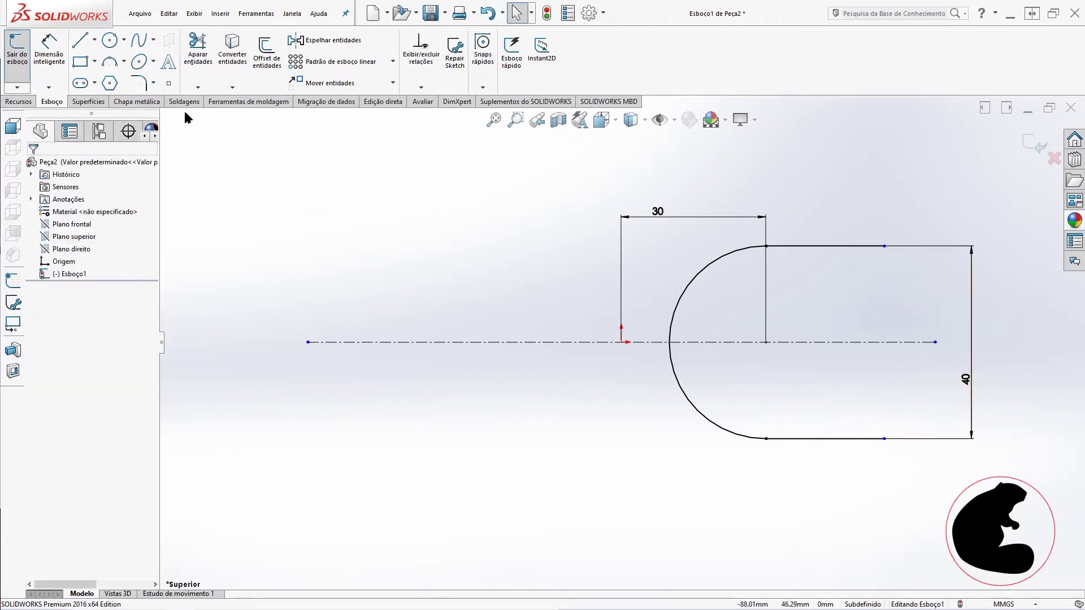
{"action": "left_click", "coordinate": [49, 54]}
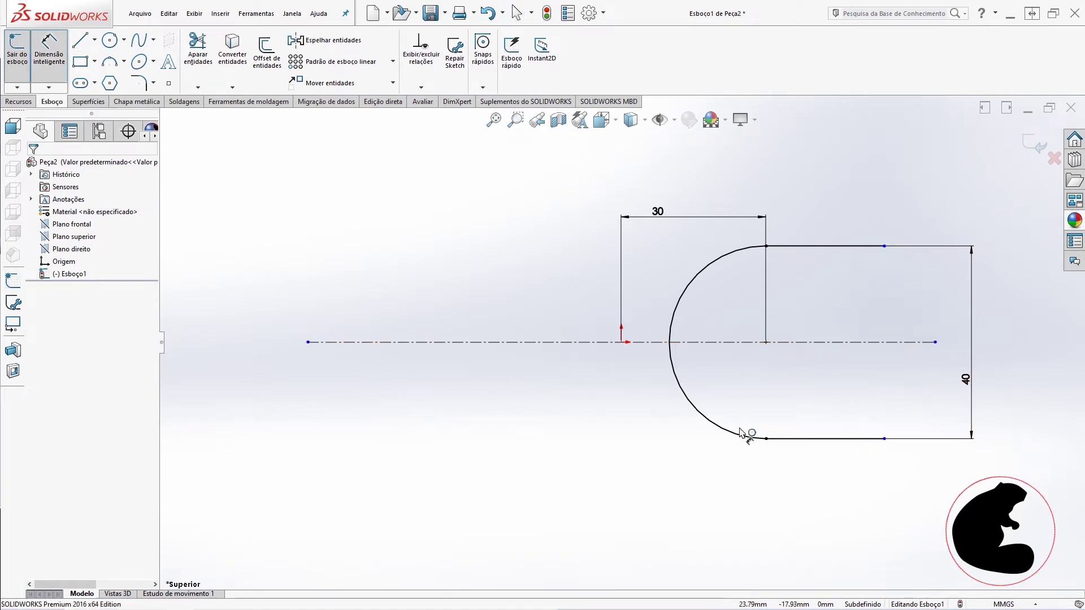
{"action": "left_click", "coordinate": [860, 439]}
{"action": "left_click", "coordinate": [856, 483]}
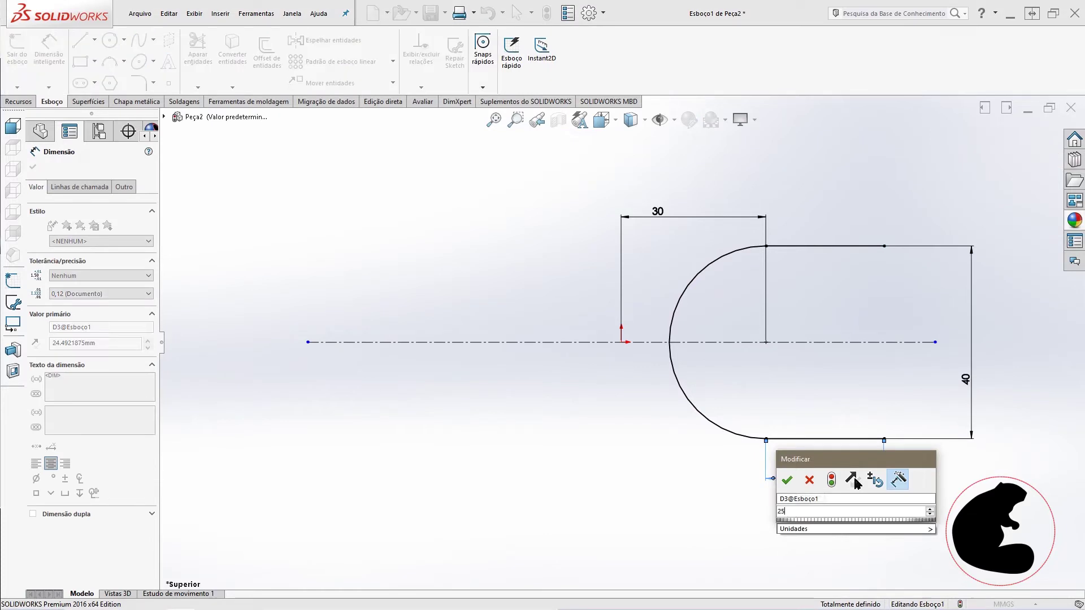
{"action": "key", "text": "Return"}
{"action": "left_click", "coordinate": [49, 52]}
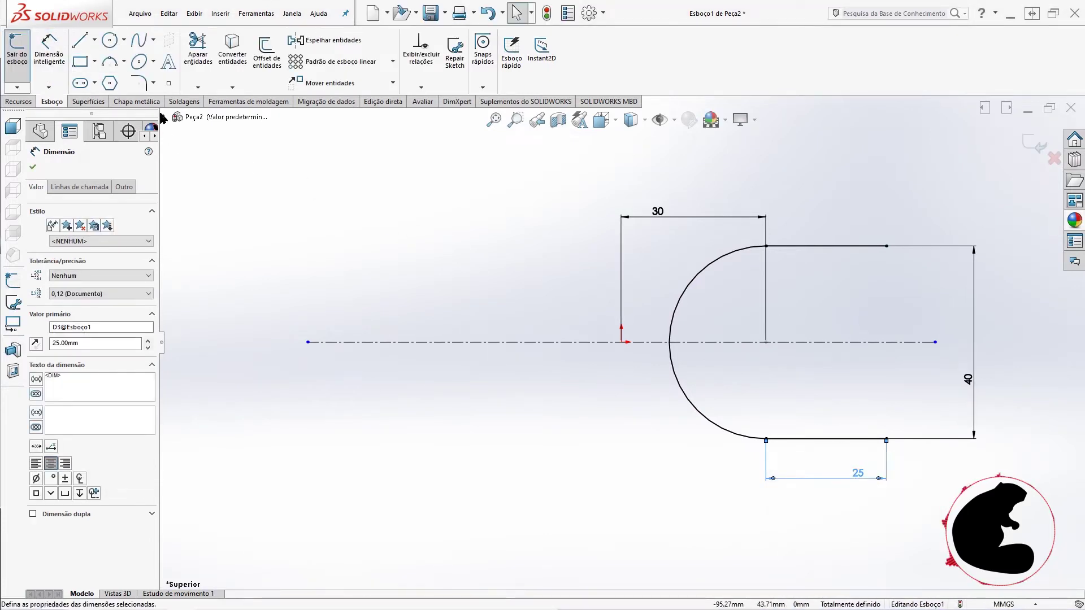
{"action": "left_click", "coordinate": [268, 54]}
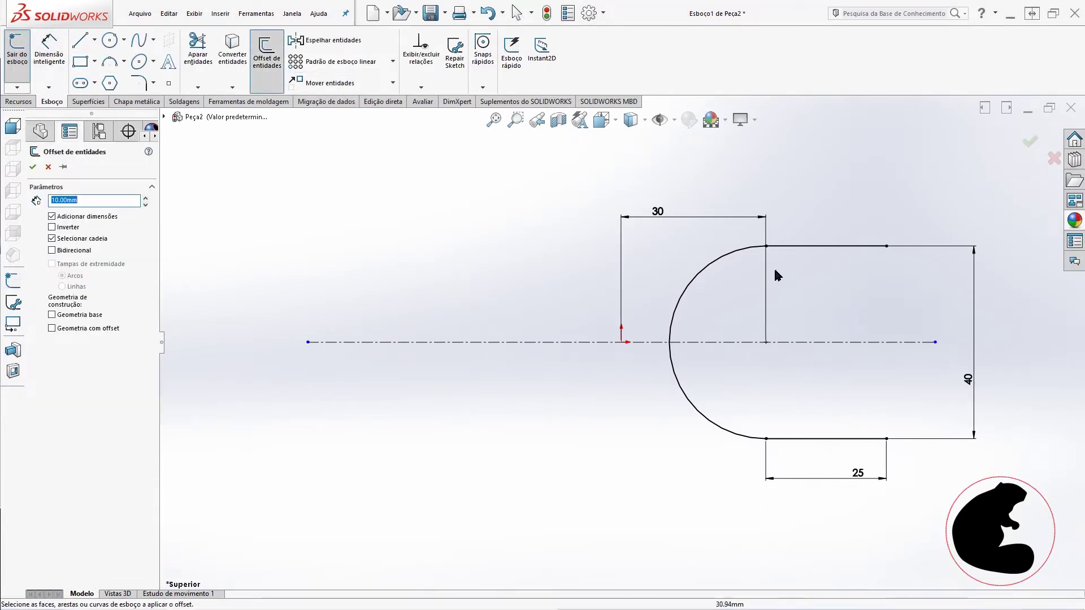
Offset the U outline 5 mm toward the inside.
{"action": "left_click", "coordinate": [809, 262]}
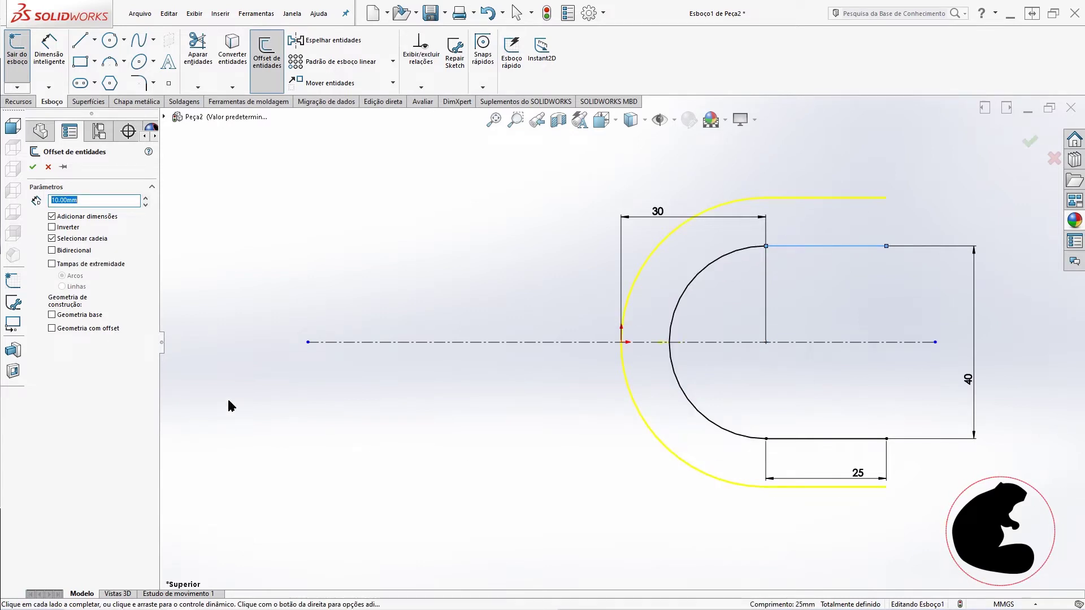
{"action": "left_click", "coordinate": [52, 227]}
{"action": "type", "text": "5"}
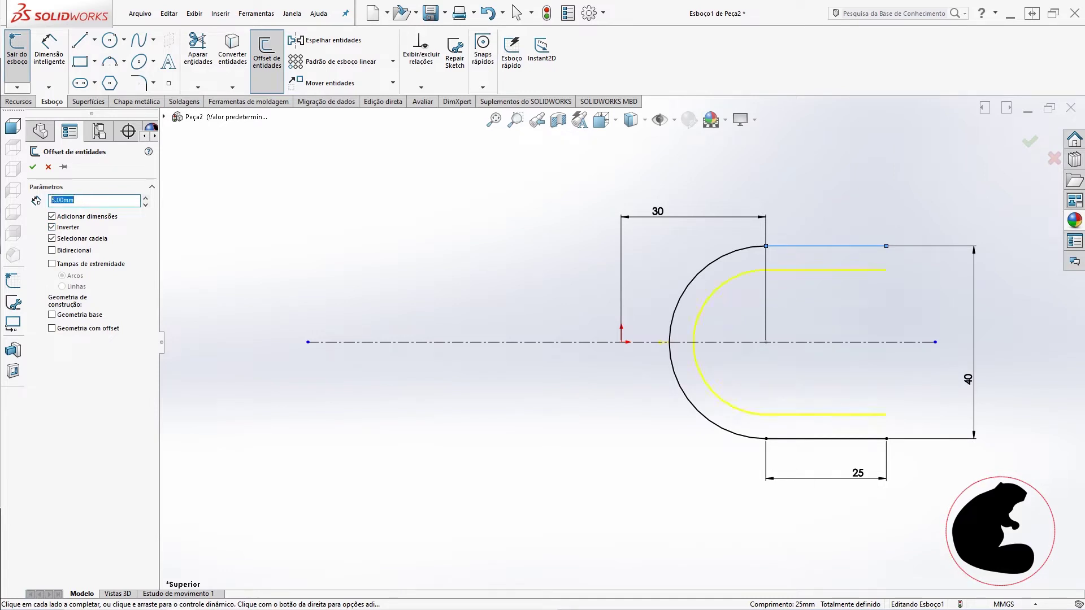
{"action": "left_click", "coordinate": [32, 167]}
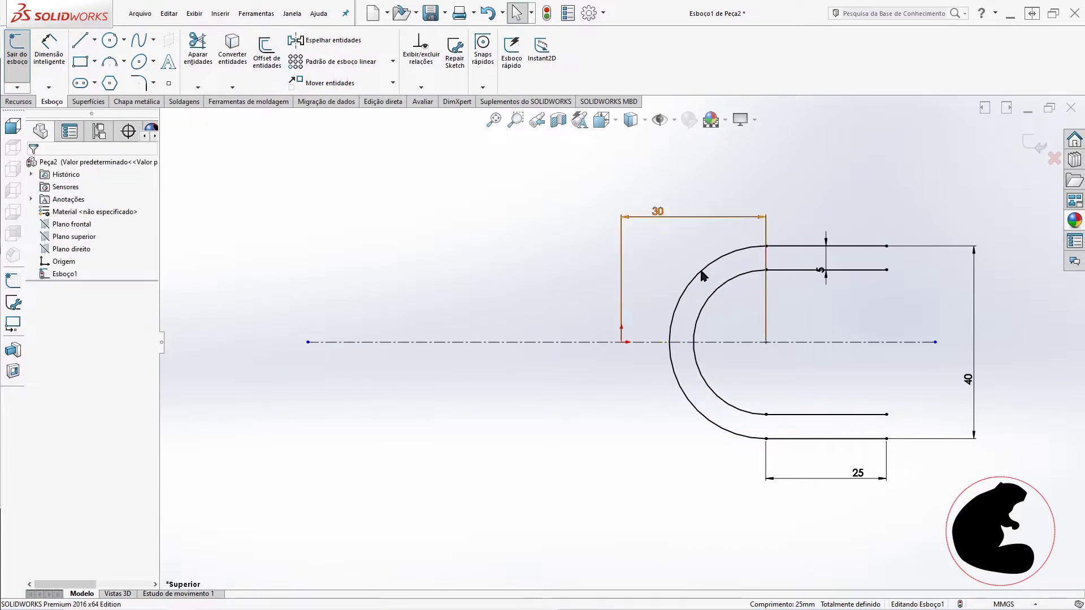
Close both leg ends of the U band with short vertical lines.
{"action": "left_click", "coordinate": [85, 46]}
{"action": "left_click", "coordinate": [886, 246]}
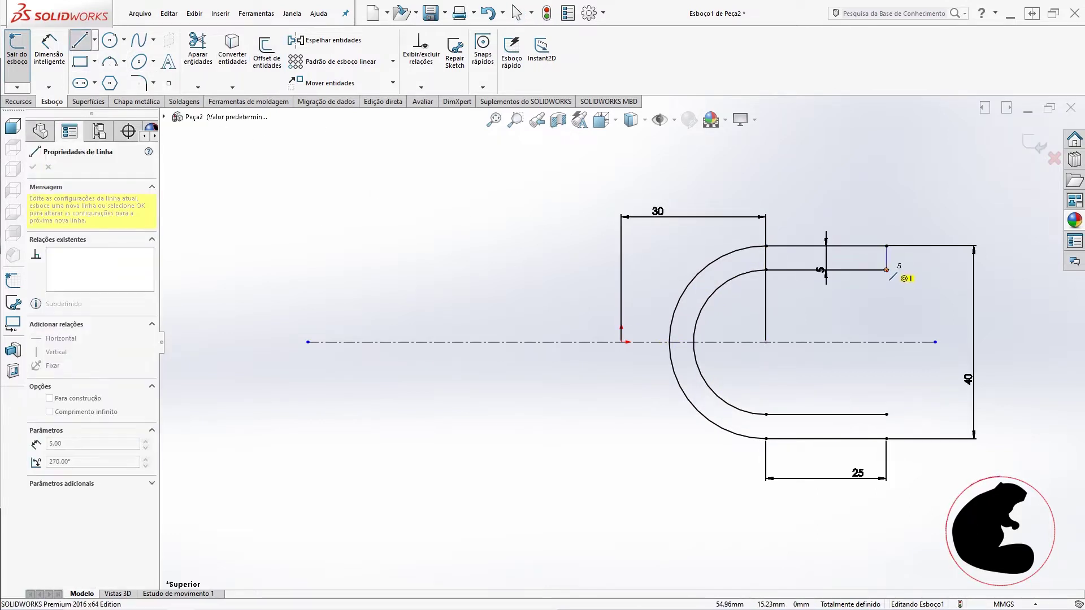
{"action": "double_click", "coordinate": [886, 270]}
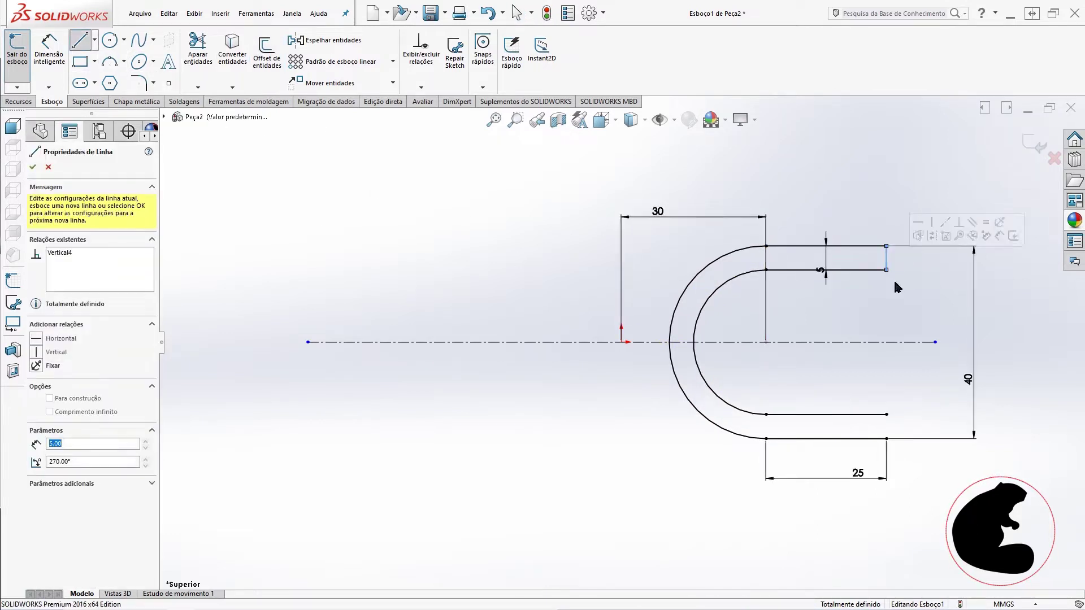
{"action": "left_click", "coordinate": [885, 414]}
{"action": "double_click", "coordinate": [886, 438]}
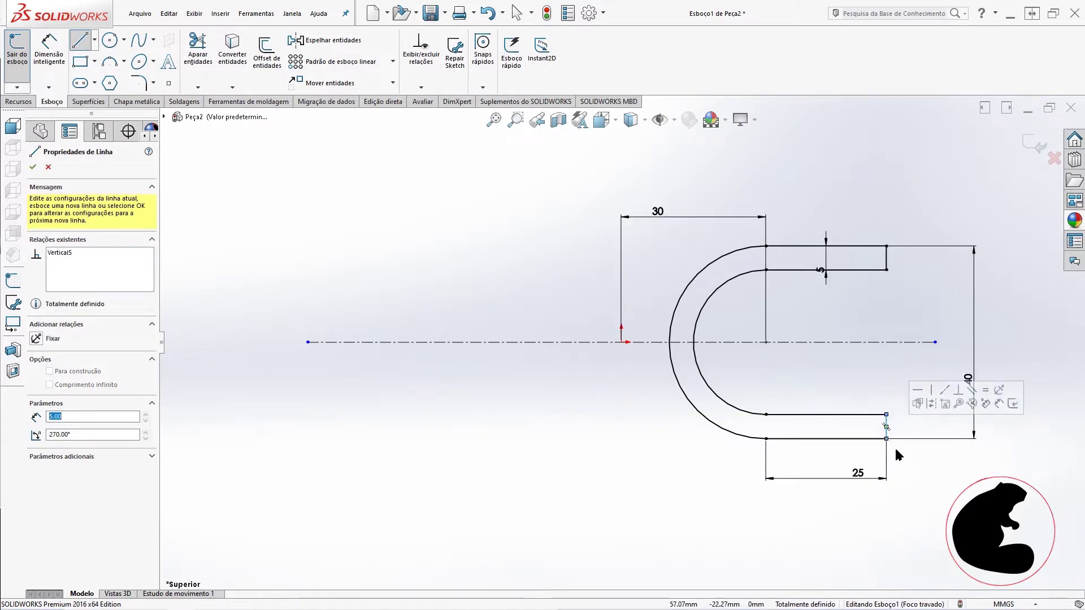
{"action": "key", "text": "Escape"}
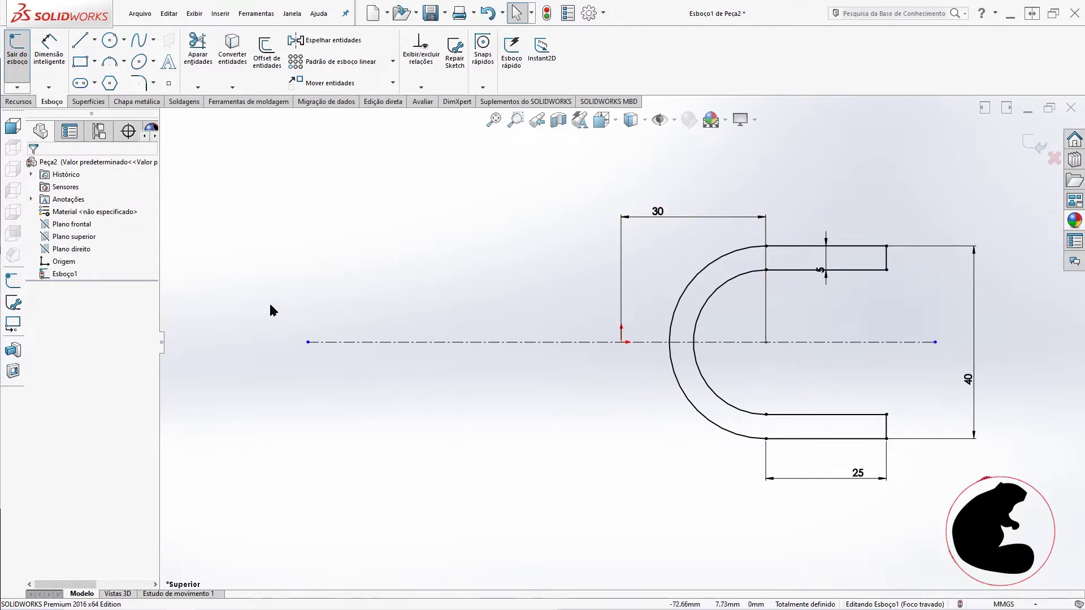
{"action": "left_click", "coordinate": [80, 43]}
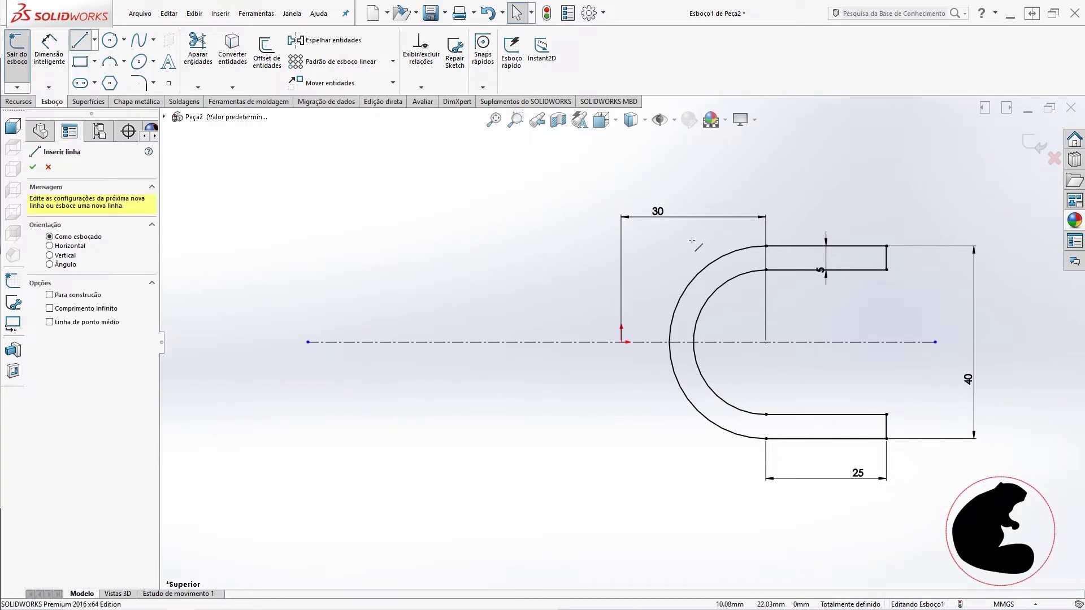
Draw a stepped line profile left of the U and delete its bottom horizontal segment.
{"action": "left_click", "coordinate": [501, 161]}
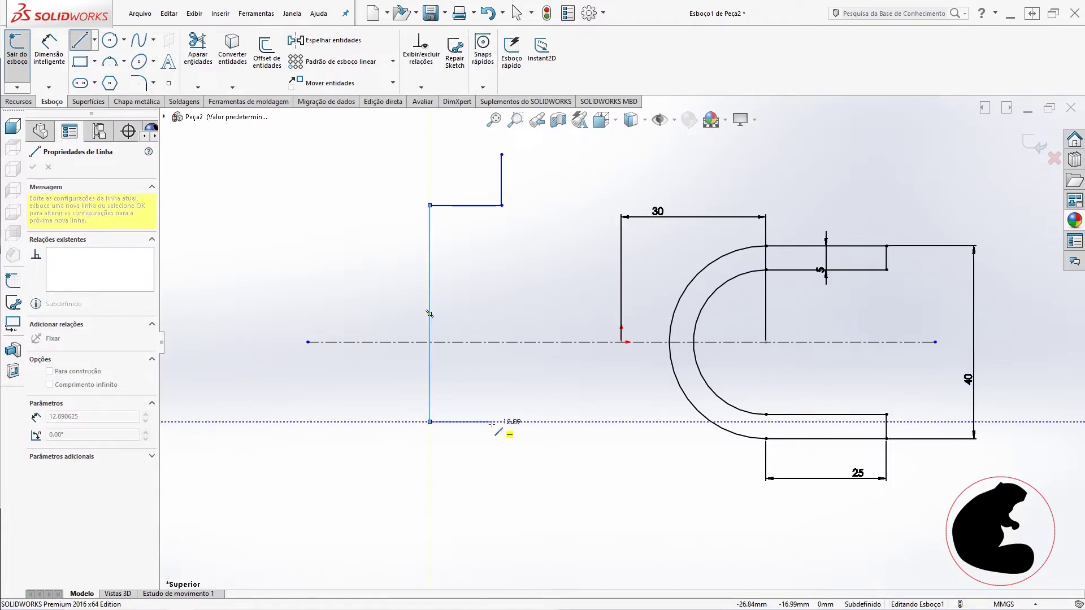
{"action": "left_click", "coordinate": [491, 422]}
{"action": "key", "text": "Escape"}
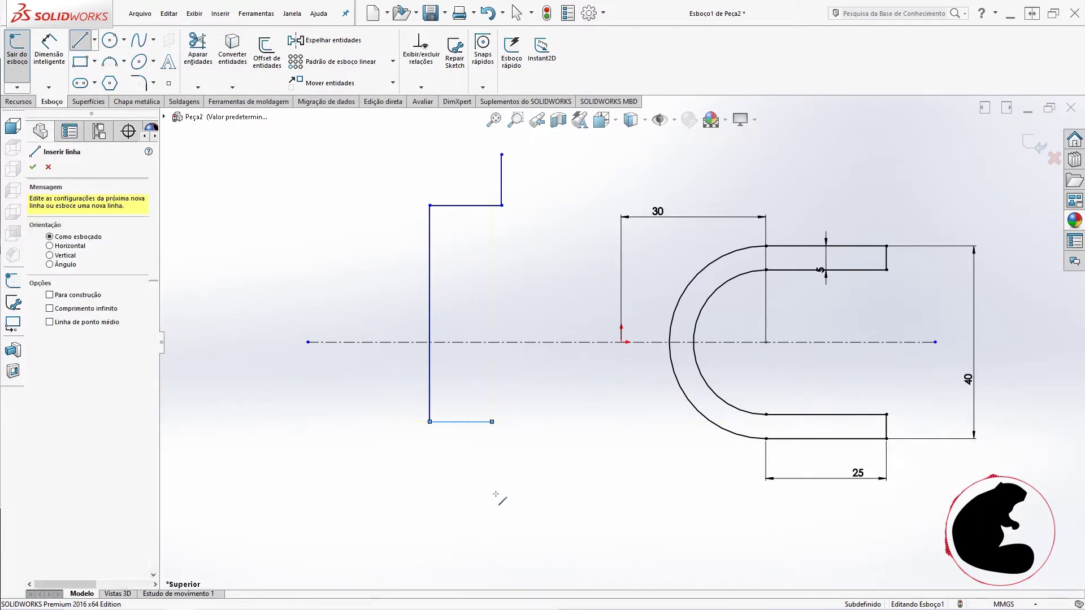
{"action": "key", "text": "Escape"}
{"action": "left_click_drag", "start_coordinate": [404, 395], "coordinate": [576, 455]}
{"action": "key", "text": "Delete"}
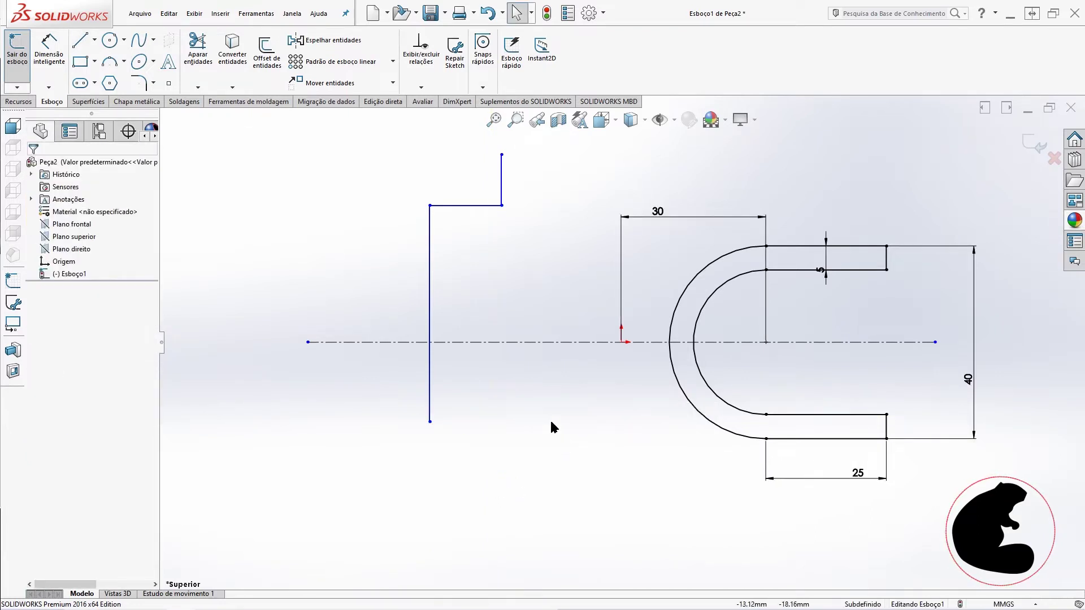
Centre the long vertical line on the centerline with a Midpoint relation.
{"action": "left_click", "coordinate": [429, 311]}
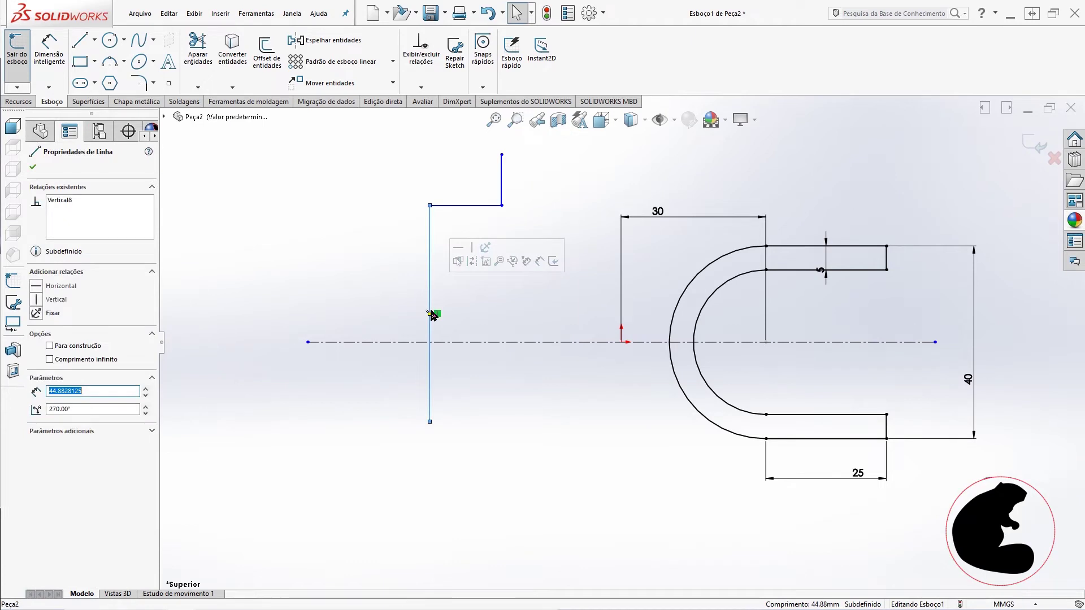
{"action": "left_click", "coordinate": [435, 342]}
{"action": "left_click", "coordinate": [430, 313], "text": "ctrl"}
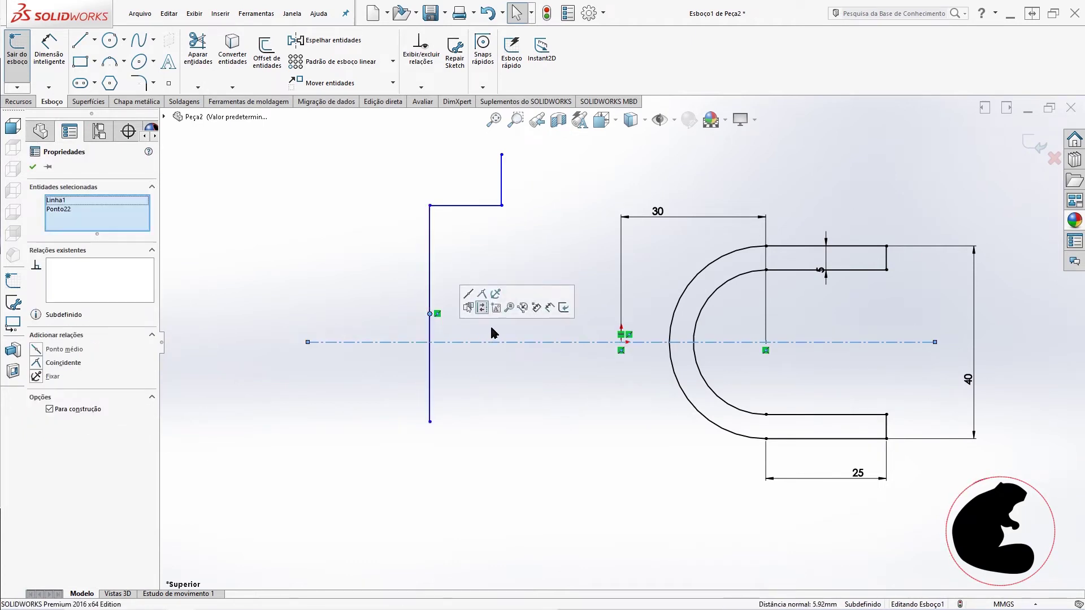
{"action": "left_click", "coordinate": [483, 296]}
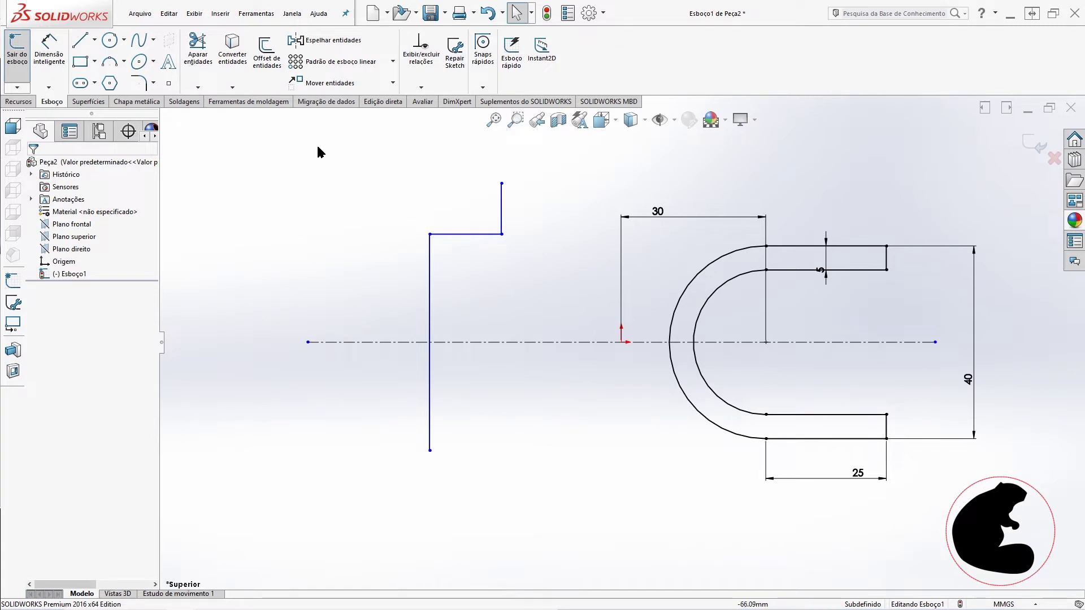
{"action": "left_click", "coordinate": [49, 49]}
Dimension the short vertical line 10 mm, long vertical line 38 mm and horizontal line 15 mm.
{"action": "left_click", "coordinate": [501, 207]}
{"action": "left_click", "coordinate": [370, 204]}
{"action": "type", "text": "10"}
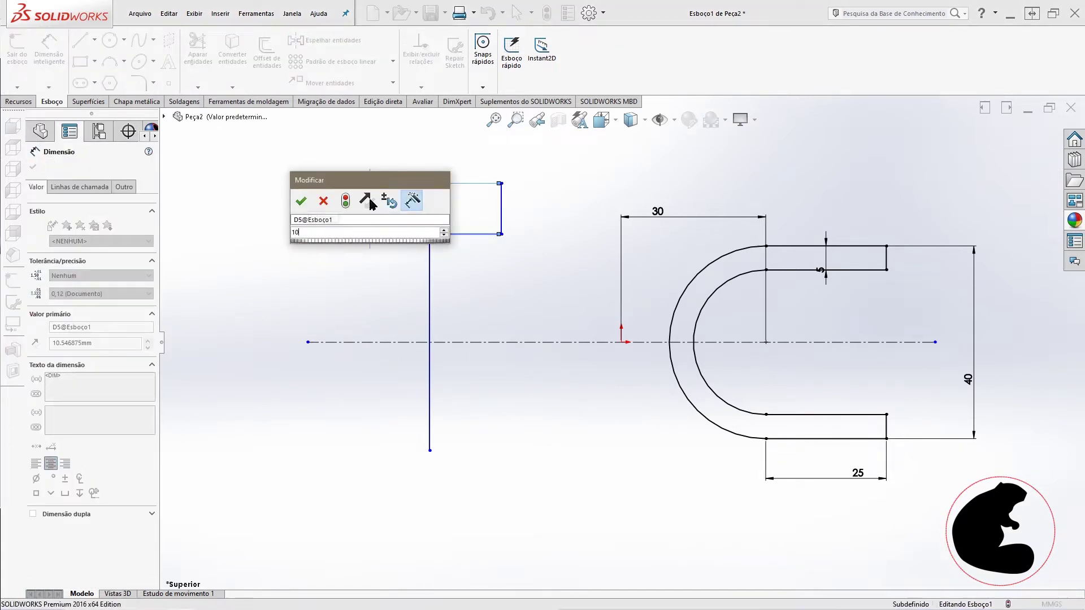
{"action": "key", "text": "Return"}
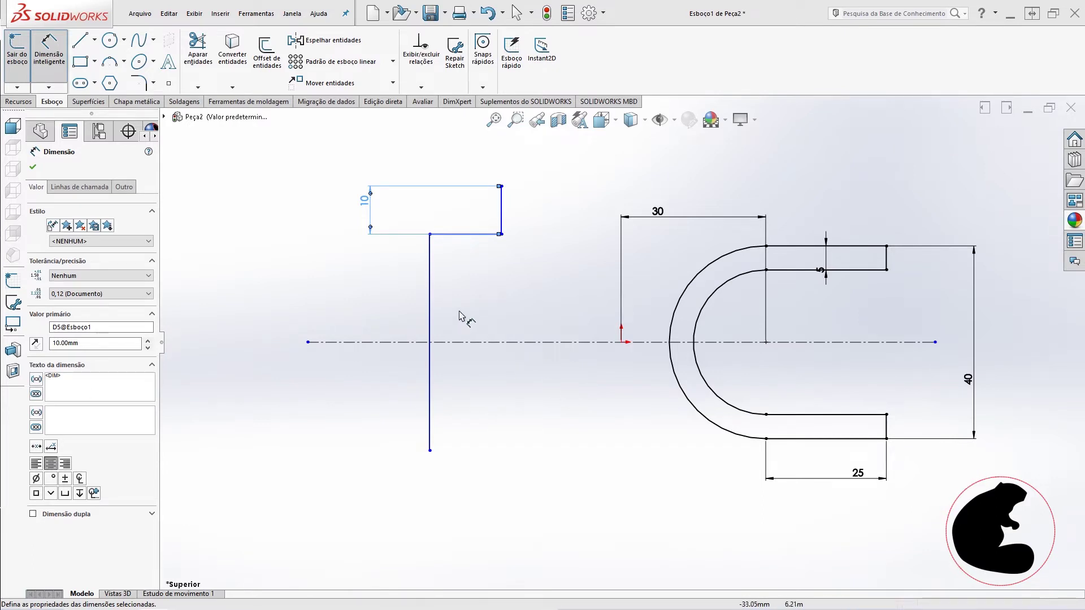
{"action": "left_click", "coordinate": [430, 295]}
{"action": "left_click", "coordinate": [371, 299]}
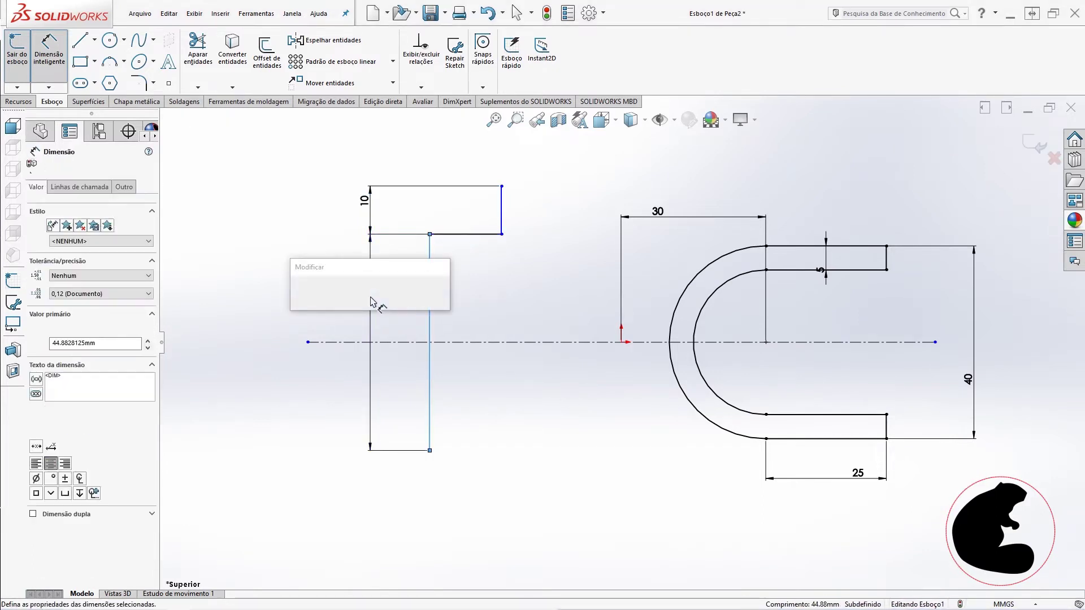
{"action": "type", "text": "38"}
{"action": "key", "text": "Return"}
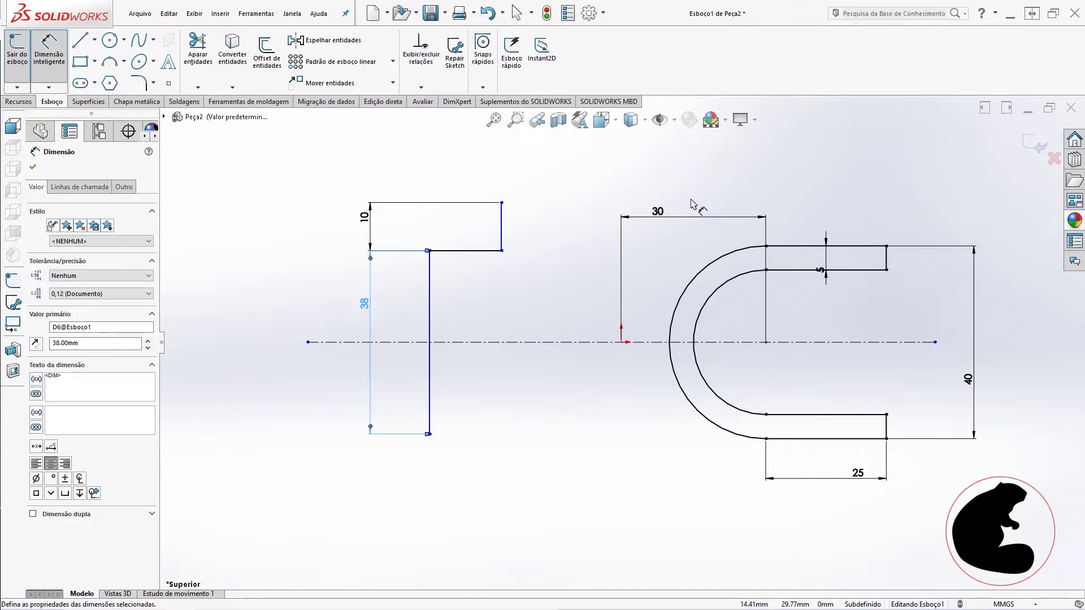
{"action": "left_click", "coordinate": [483, 250]}
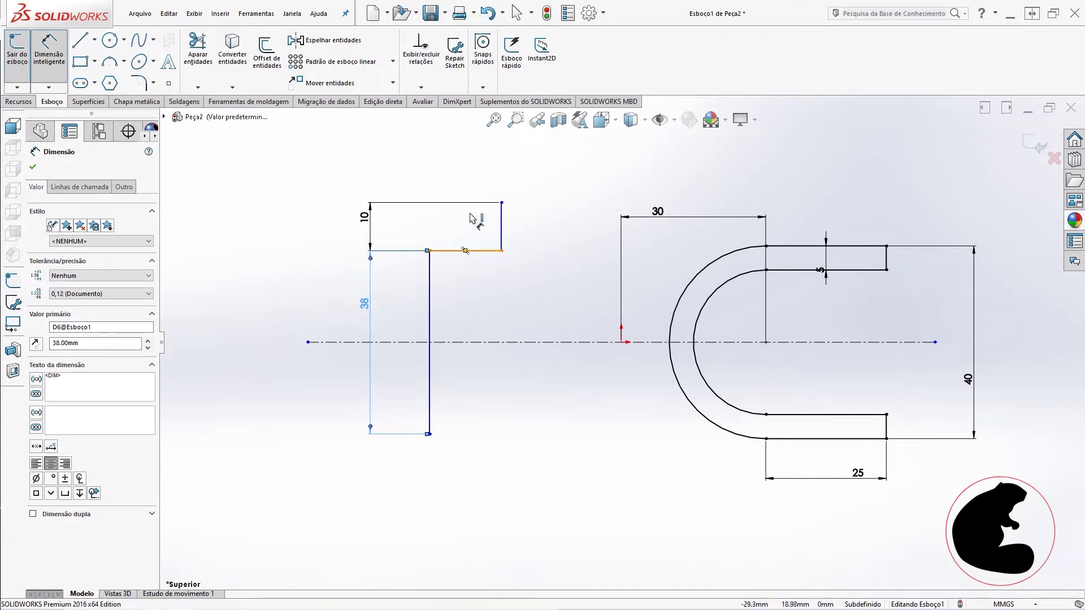
{"action": "left_click", "coordinate": [461, 182]}
{"action": "type", "text": "15"}
{"action": "key", "text": "Return"}
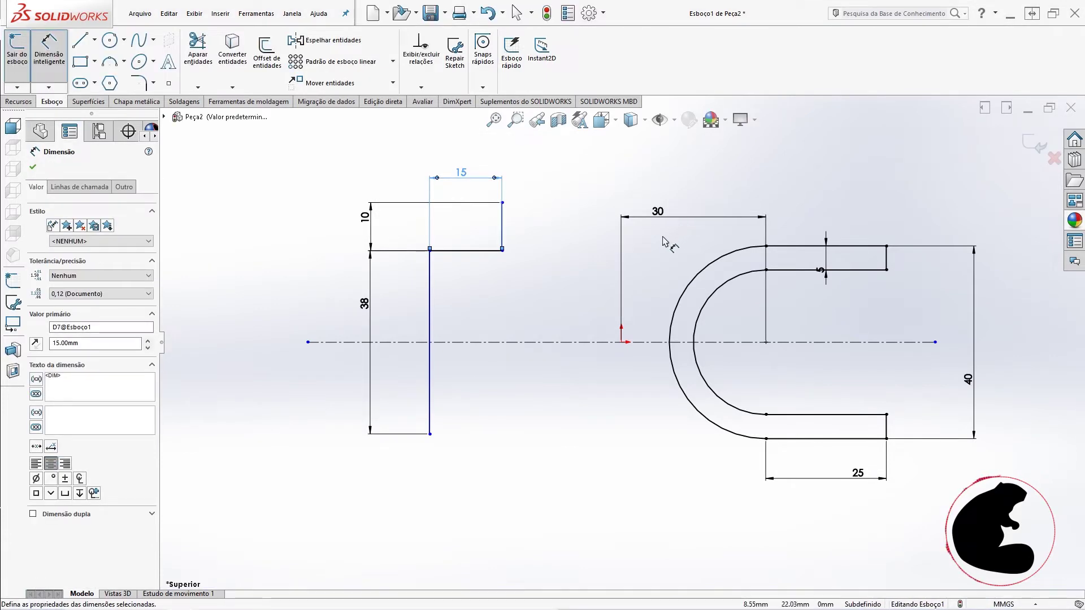
{"action": "key", "text": "Escape"}
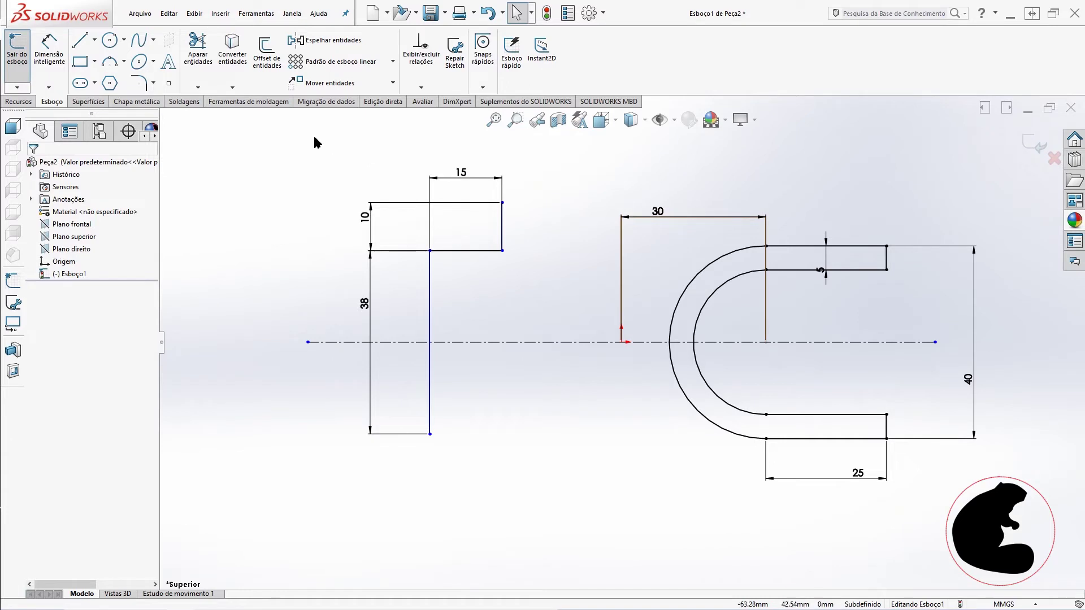
Round the bracket's step corner with a 2 mm sketch fillet.
{"action": "left_click", "coordinate": [138, 83]}
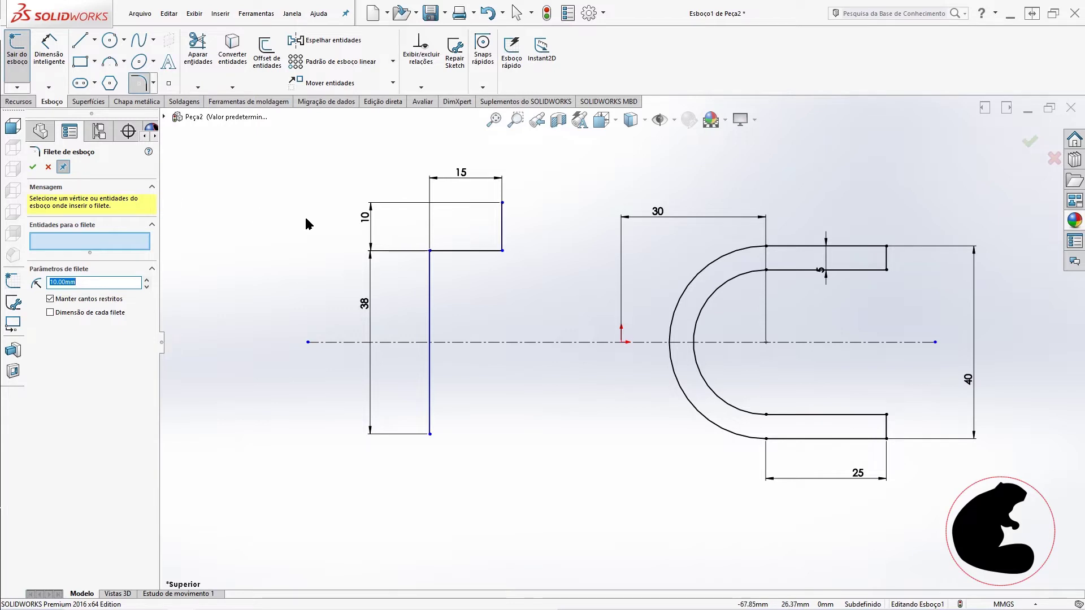
{"action": "left_click", "coordinate": [502, 250]}
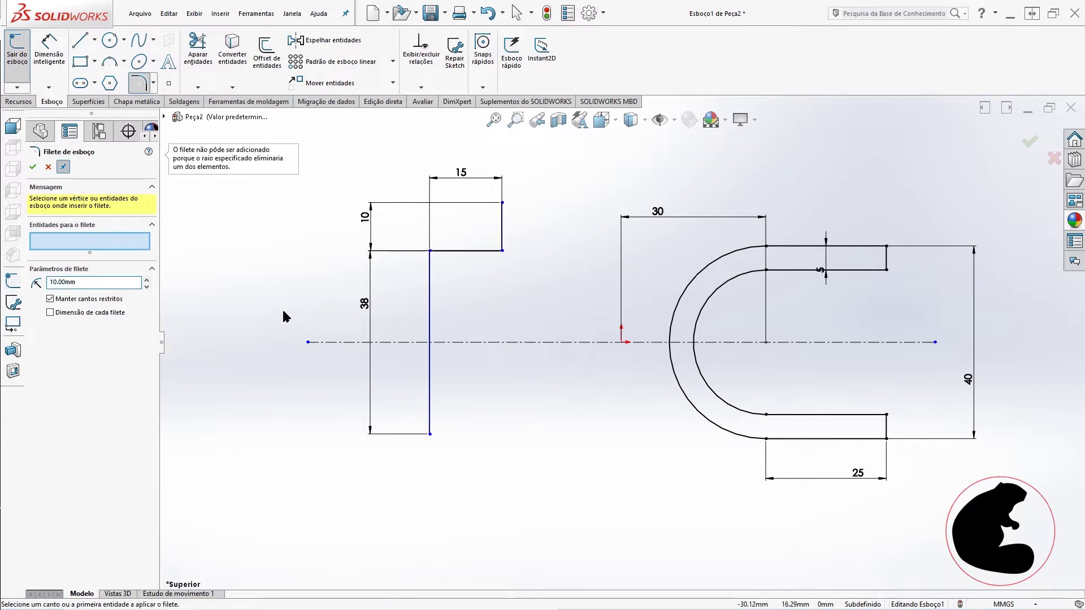
{"action": "double_click", "coordinate": [68, 282]}
{"action": "type", "text": "2"}
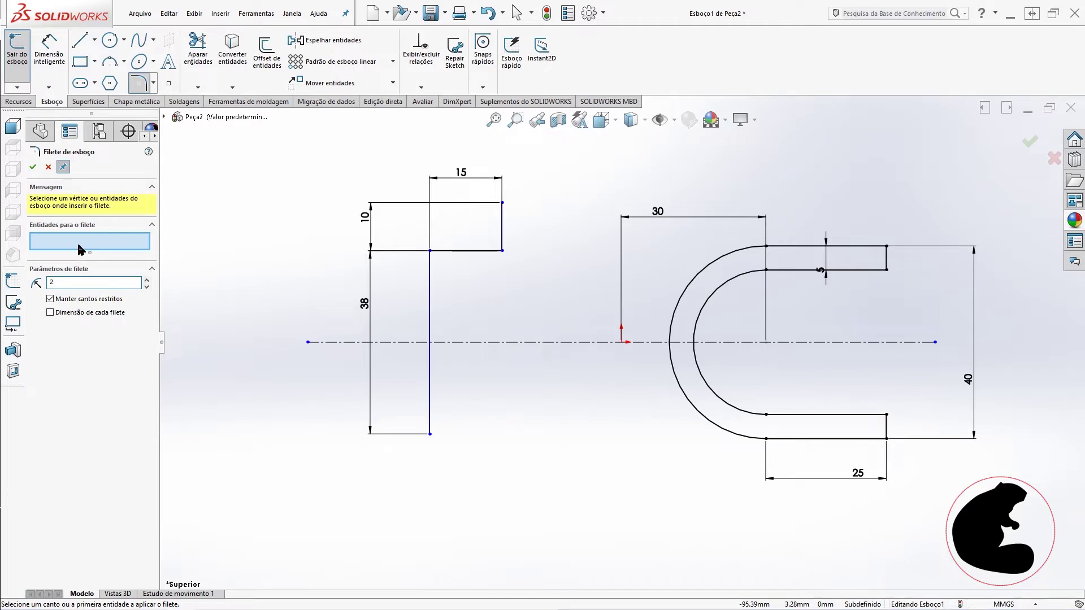
{"action": "left_click", "coordinate": [494, 252]}
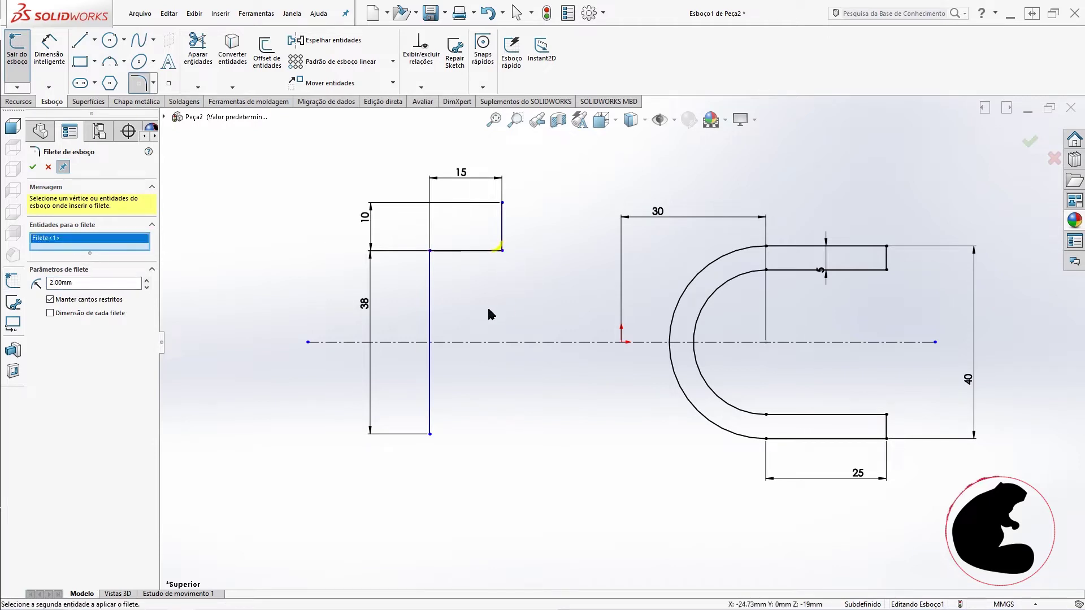
{"action": "left_click", "coordinate": [32, 168]}
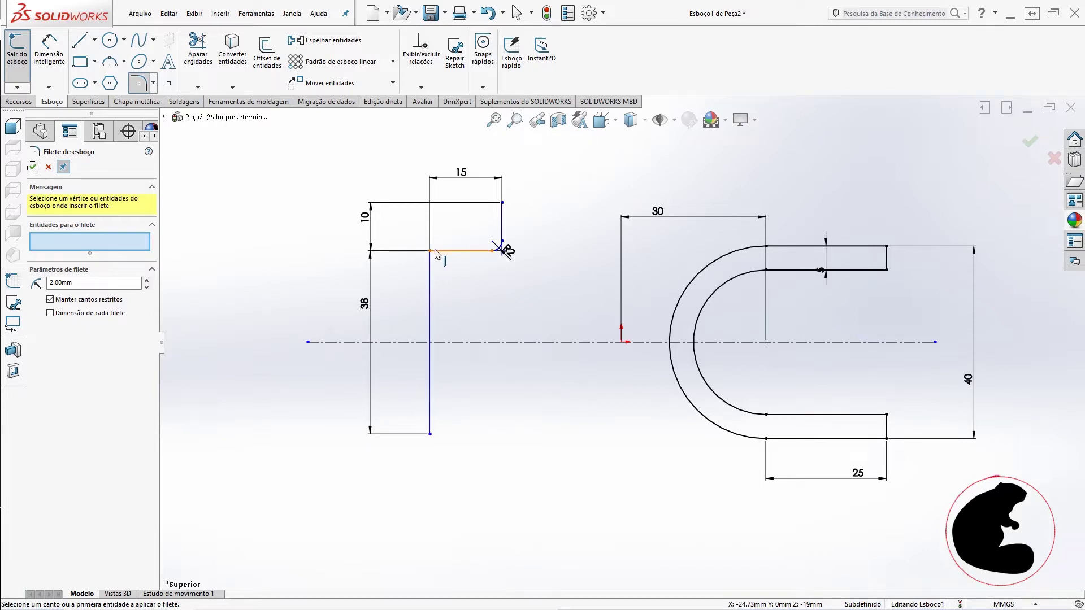
Round the inner corner with a 5 mm sketch fillet and nudge the profile left.
{"action": "left_click", "coordinate": [123, 283]}
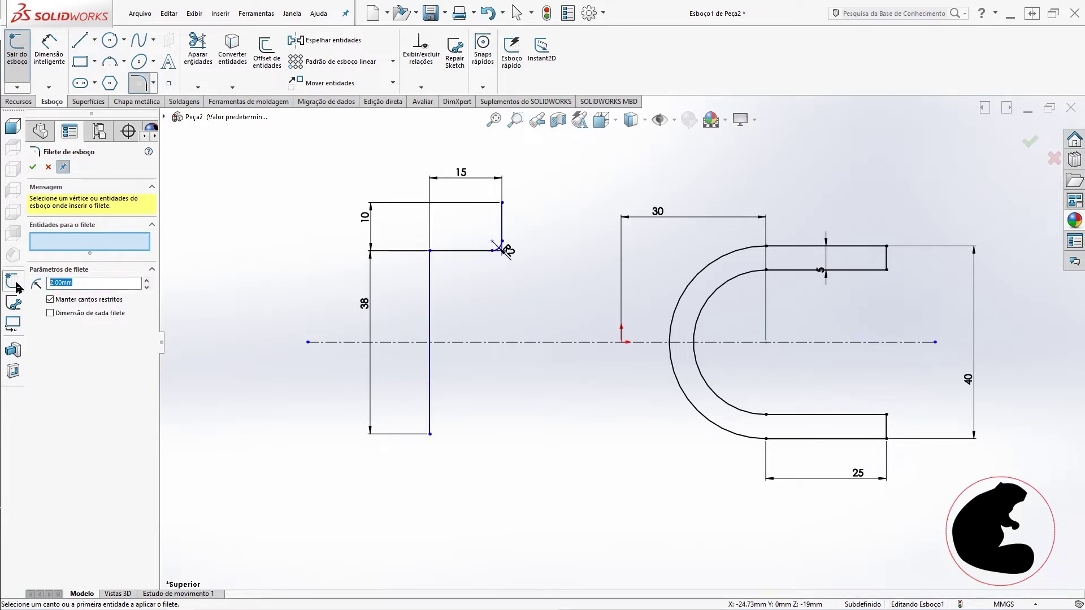
{"action": "type", "text": "5"}
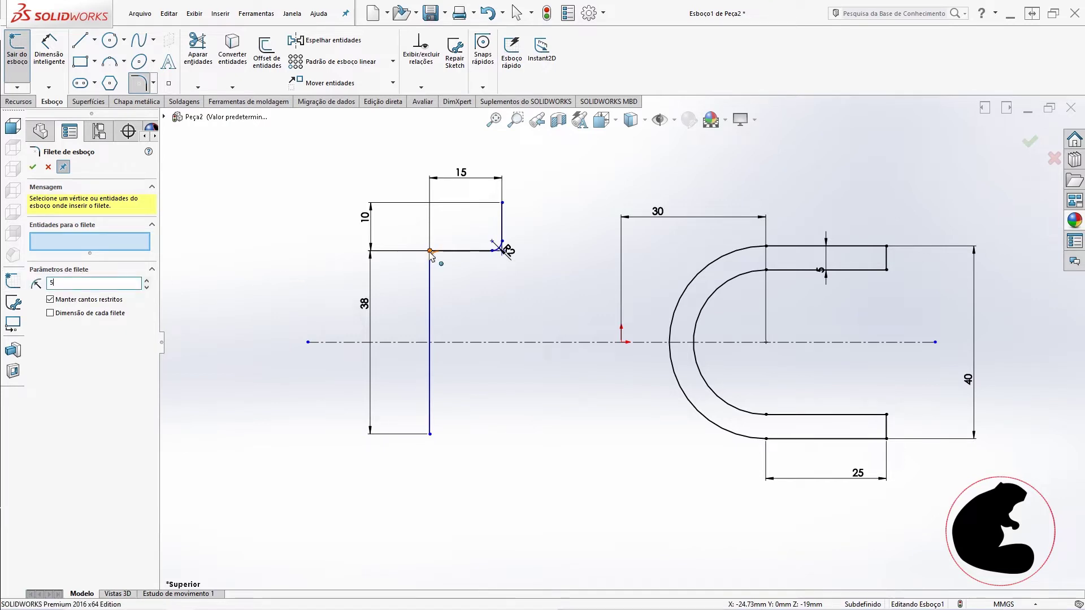
{"action": "left_click", "coordinate": [430, 251]}
{"action": "left_click", "coordinate": [553, 326]}
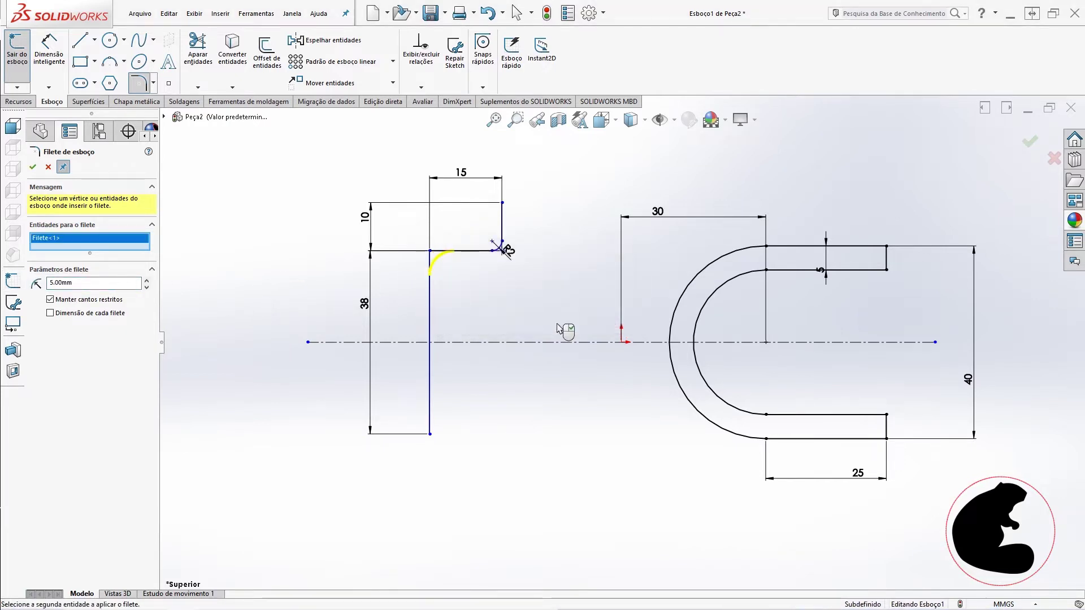
{"action": "left_click", "coordinate": [37, 168]}
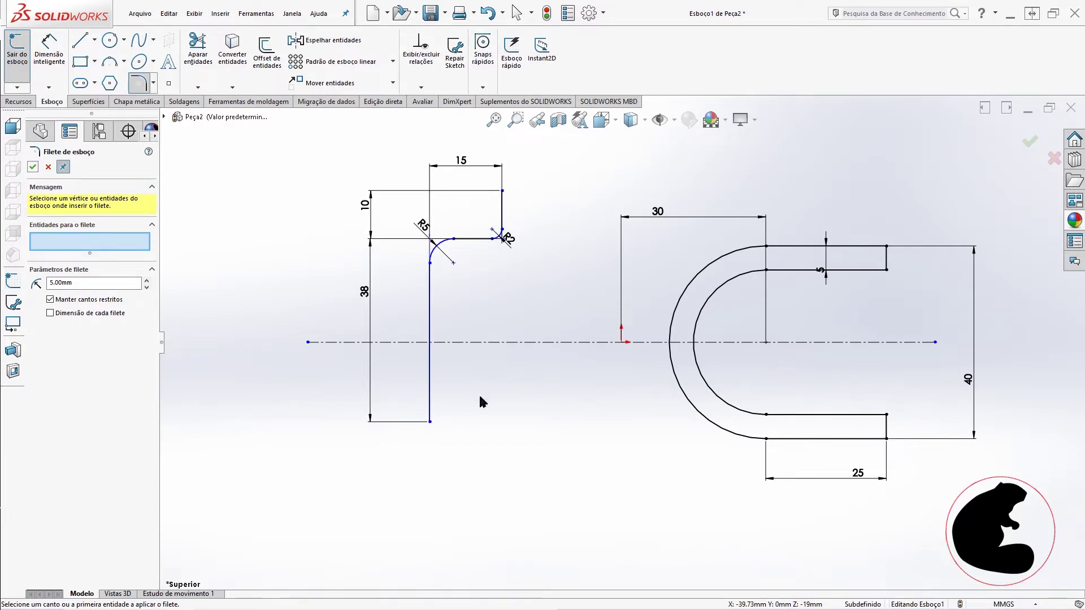
{"action": "left_click", "coordinate": [48, 167]}
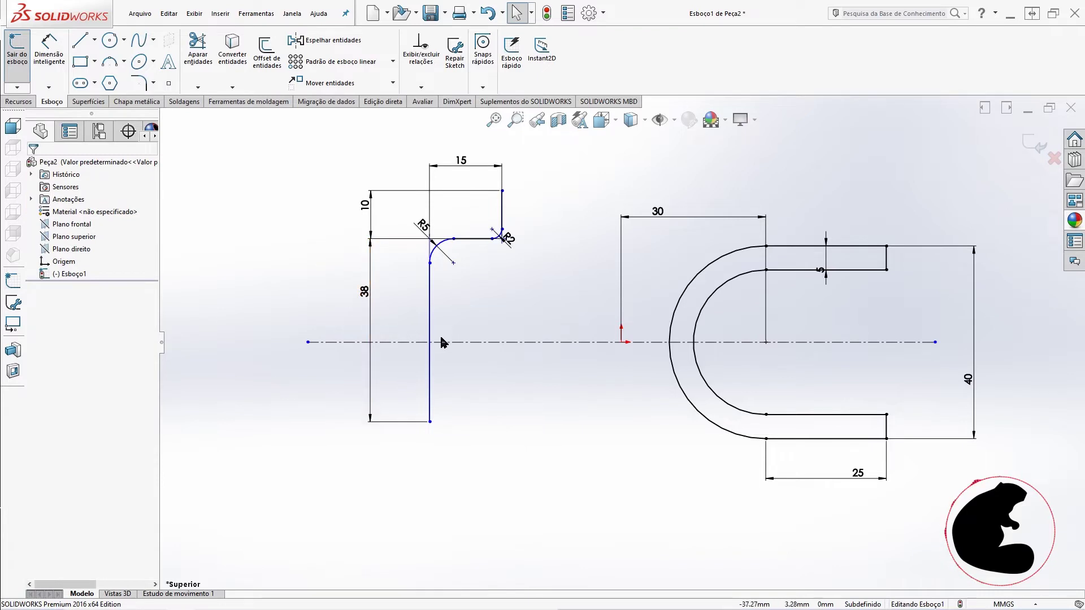
{"action": "mouse_move", "coordinate": [430, 421]}
{"action": "left_mouse_down"}
{"action": "mouse_move", "coordinate": [425, 407]}
{"action": "mouse_move", "coordinate": [423, 420]}
{"action": "left_mouse_up"}
Draw a vertical centreline beside the long leg, its midpoint snapped onto the horizontal centreline.
{"action": "left_click", "coordinate": [514, 430]}
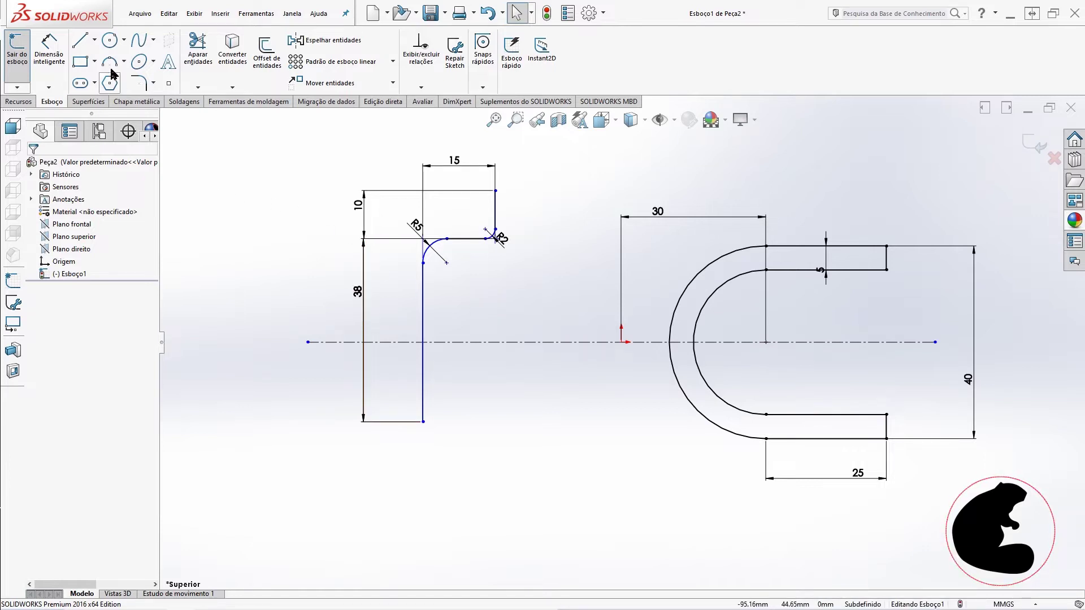
{"action": "left_click", "coordinate": [94, 39]}
{"action": "left_click", "coordinate": [104, 72]}
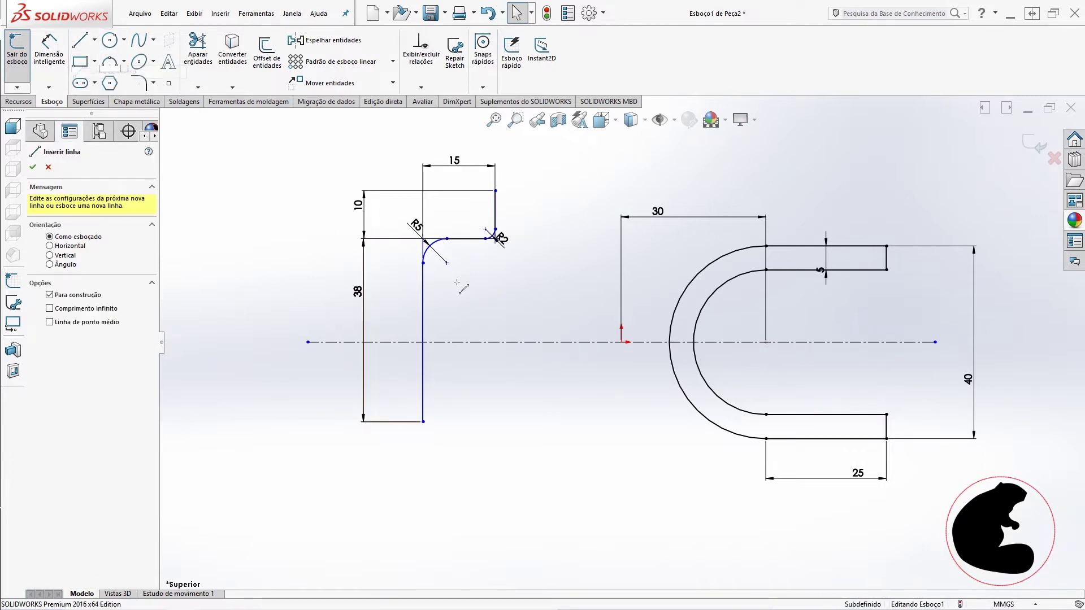
{"action": "left_click", "coordinate": [466, 238]}
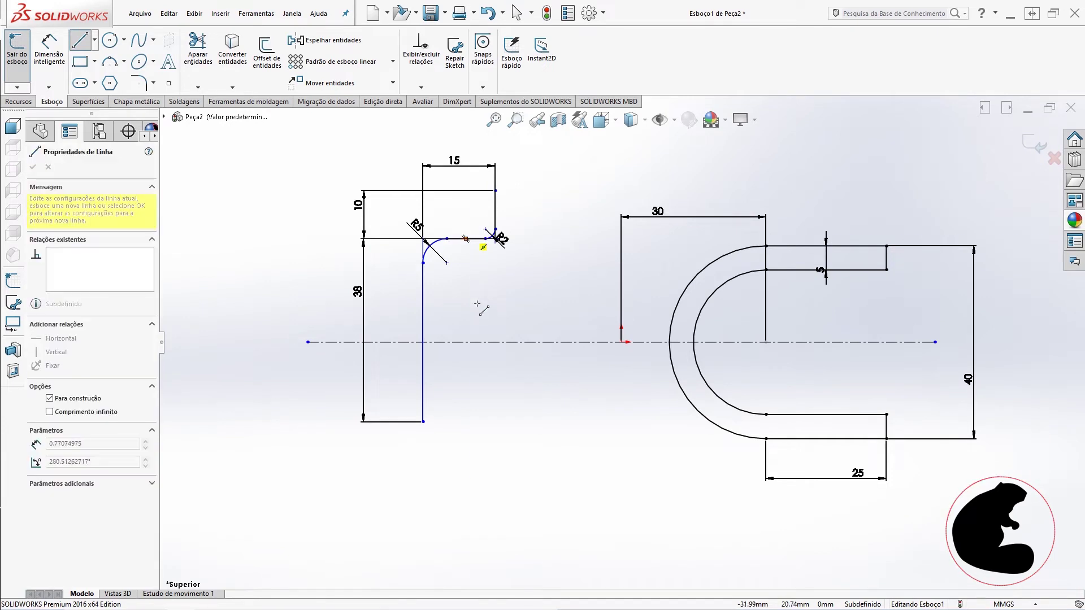
{"action": "left_click", "coordinate": [466, 458]}
{"action": "key", "text": "Escape"}
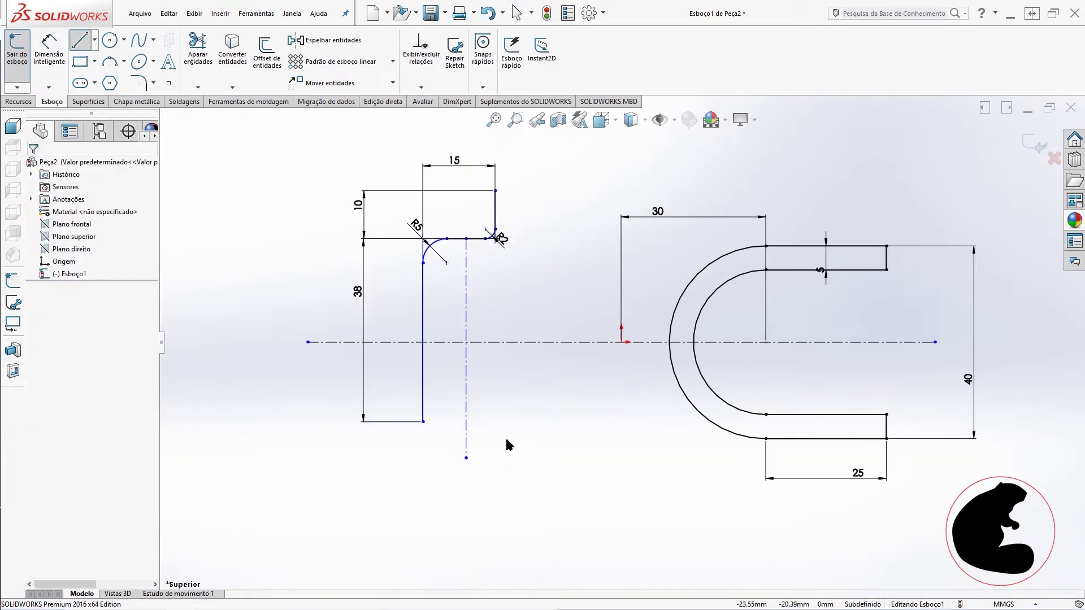
{"action": "left_click", "coordinate": [469, 363]}
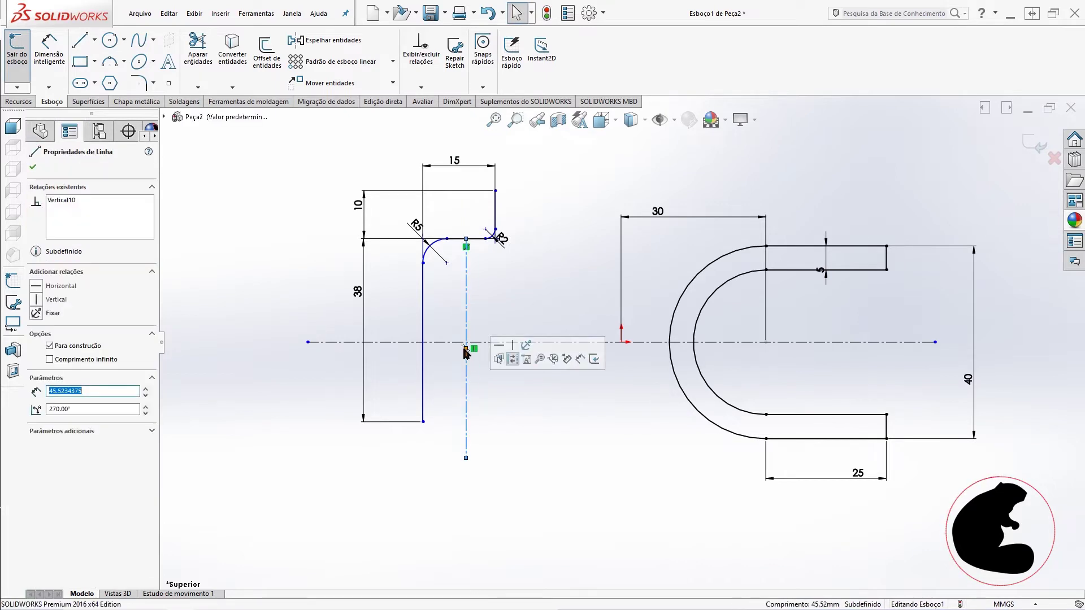
{"action": "left_click", "coordinate": [467, 348]}
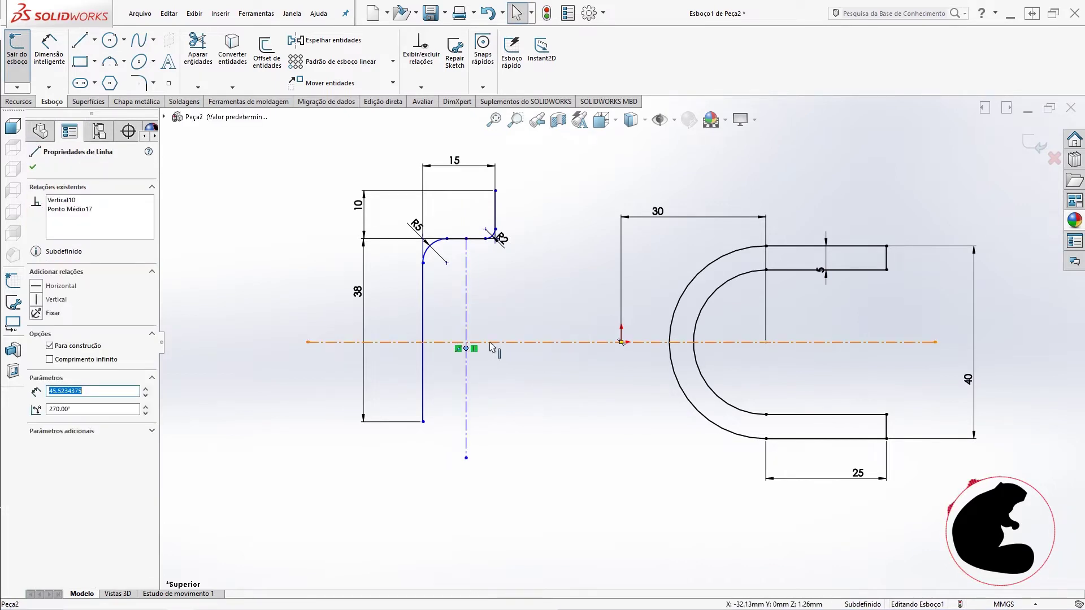
{"action": "left_click", "coordinate": [492, 344], "text": "ctrl"}
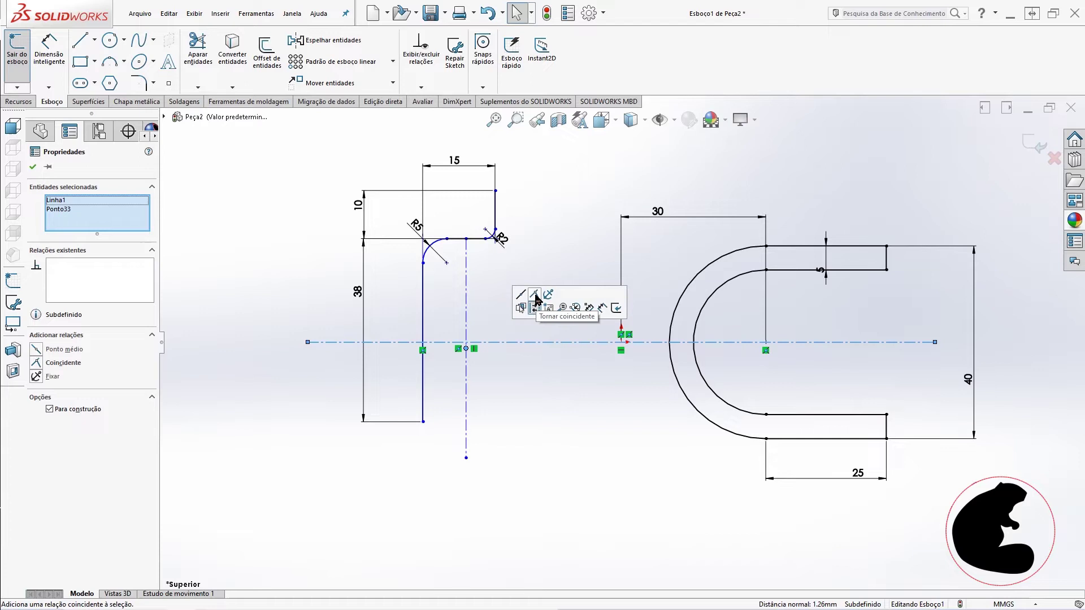
{"action": "left_click", "coordinate": [534, 295]}
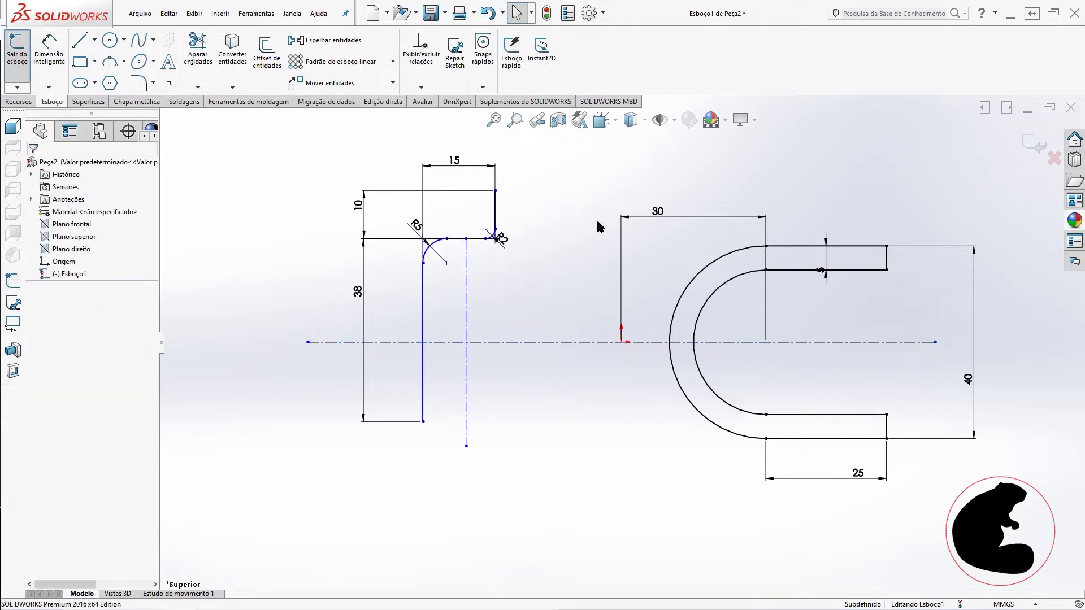
Pull the long line's bottom endpoint down and make it Horizontal with the centreline's bottom endpoint.
{"action": "left_click", "coordinate": [422, 339]}
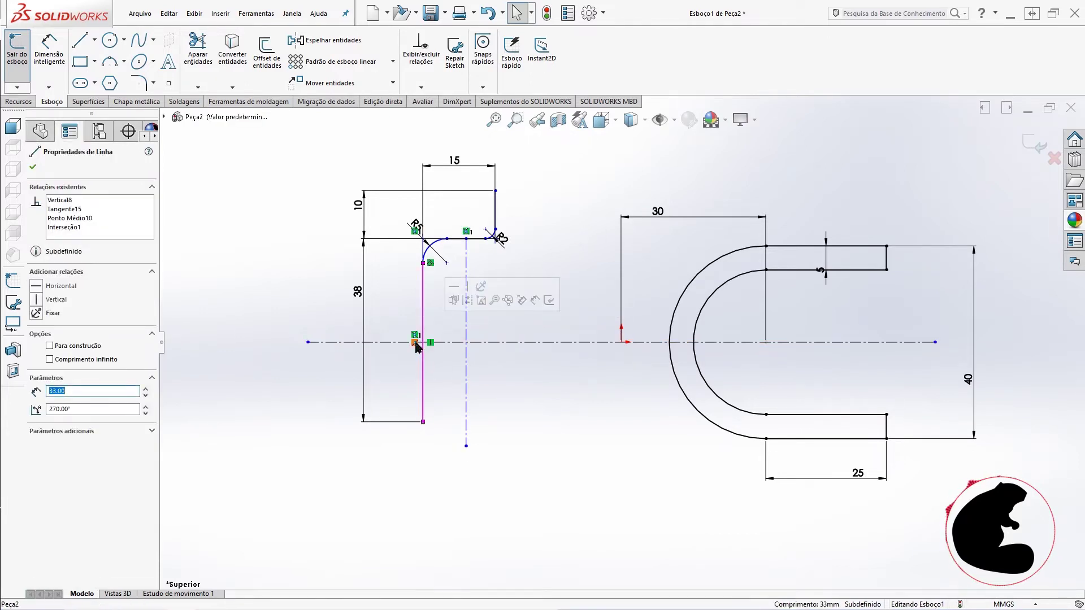
{"action": "key", "text": "Escape"}
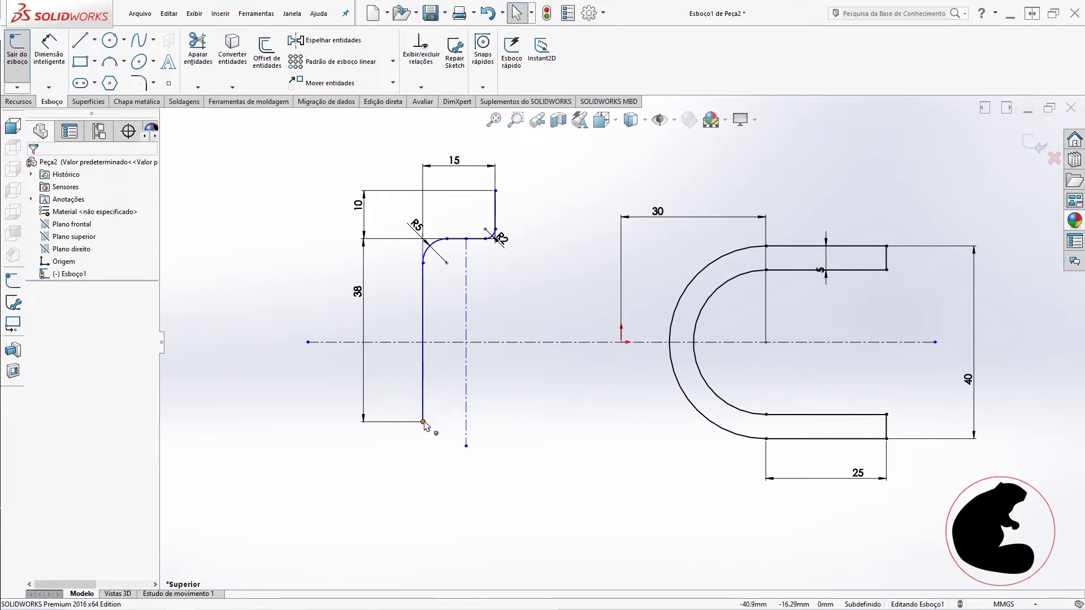
{"action": "left_click_drag", "start_coordinate": [424, 422], "coordinate": [456, 444]}
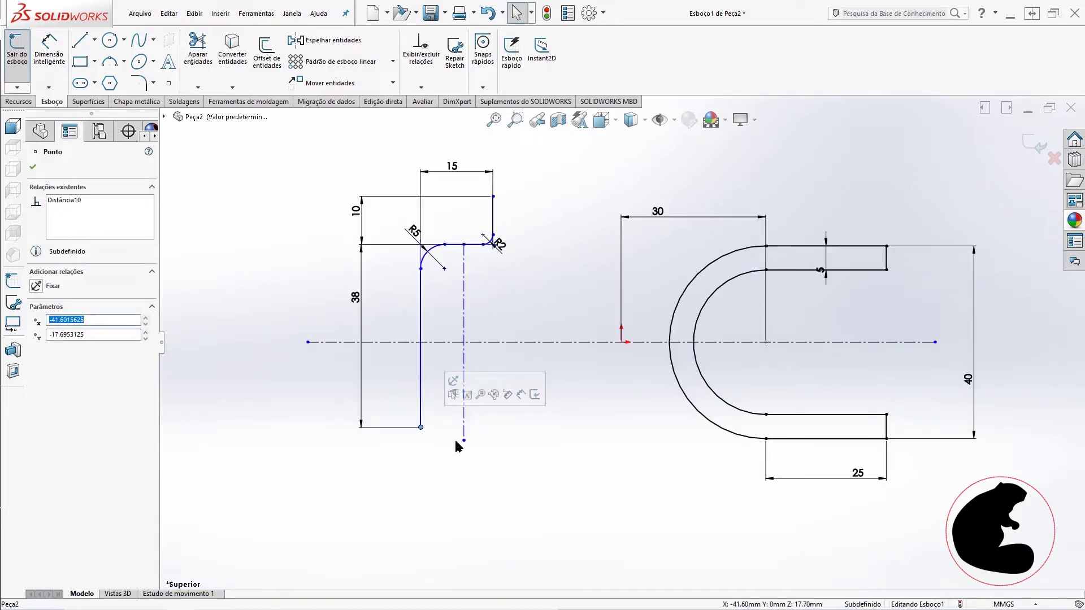
{"action": "key", "text": "Escape"}
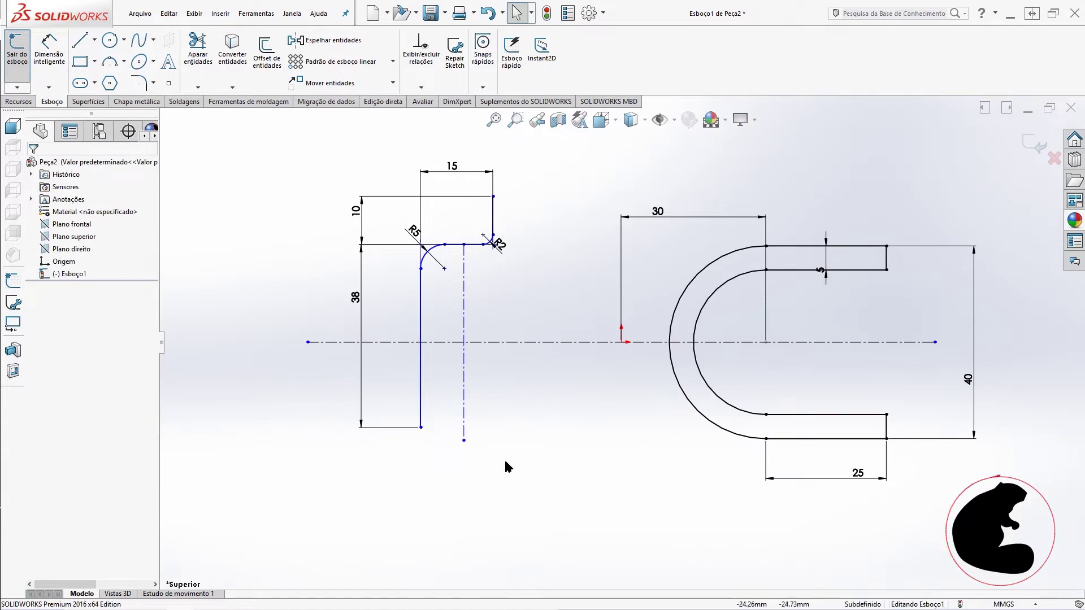
{"action": "left_click", "coordinate": [464, 440]}
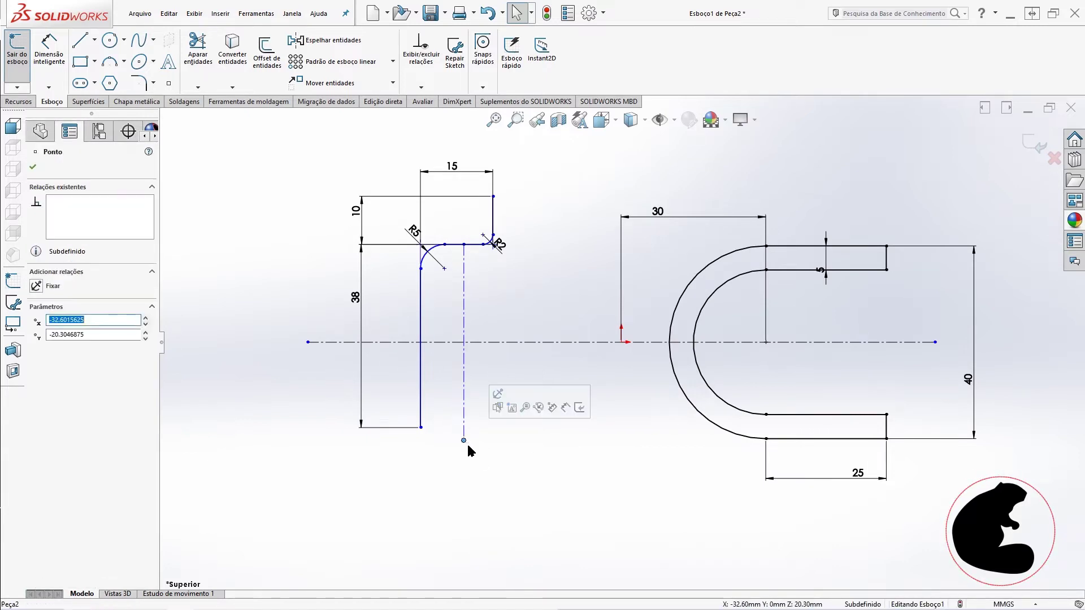
{"action": "left_click", "coordinate": [421, 428], "text": "ctrl"}
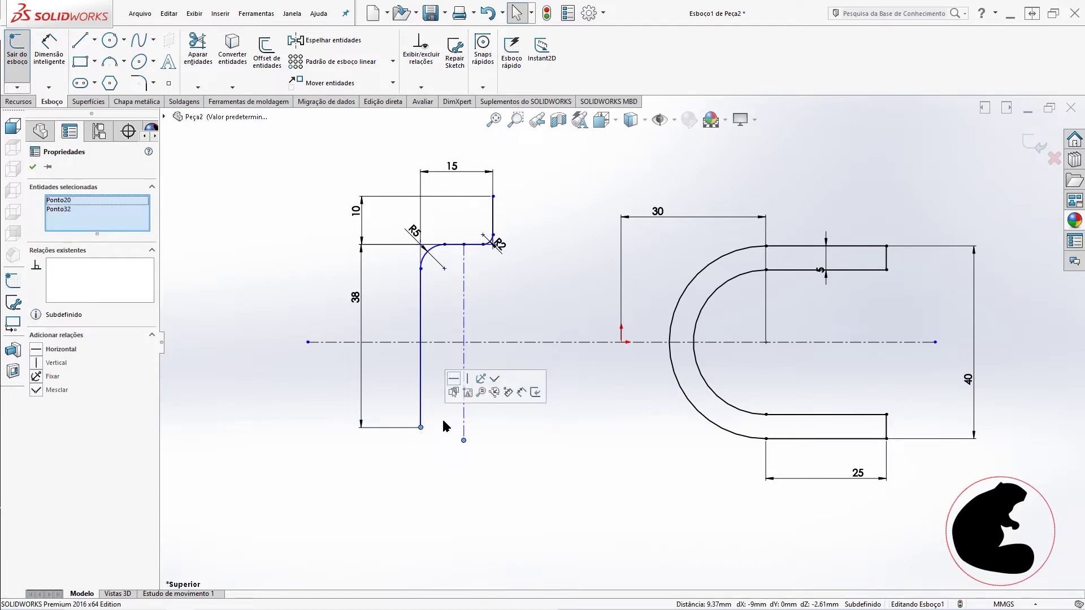
{"action": "left_click", "coordinate": [454, 378]}
{"action": "left_click", "coordinate": [580, 432]}
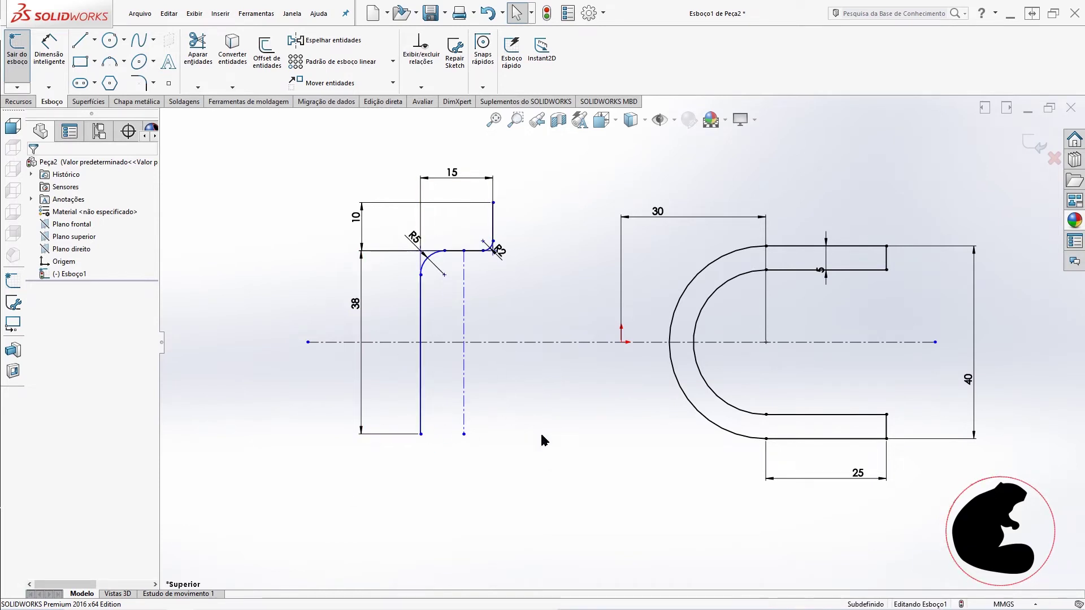
Mirror the R5 arc, R2 arc and their two short lines about horizontal centreline Linha1.
{"action": "left_click", "coordinate": [319, 46]}
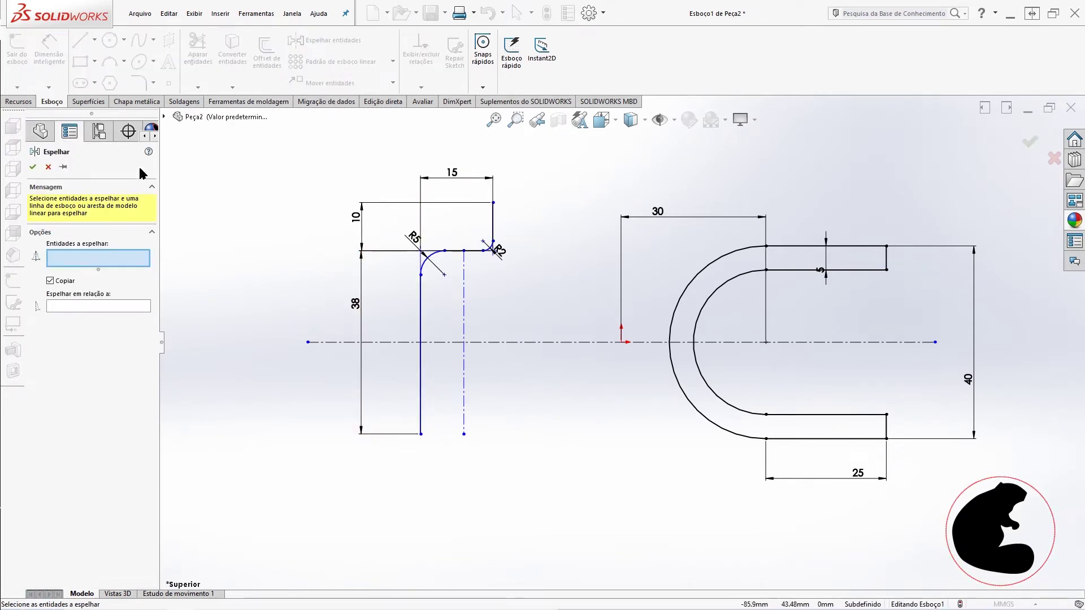
{"action": "left_click", "coordinate": [430, 257]}
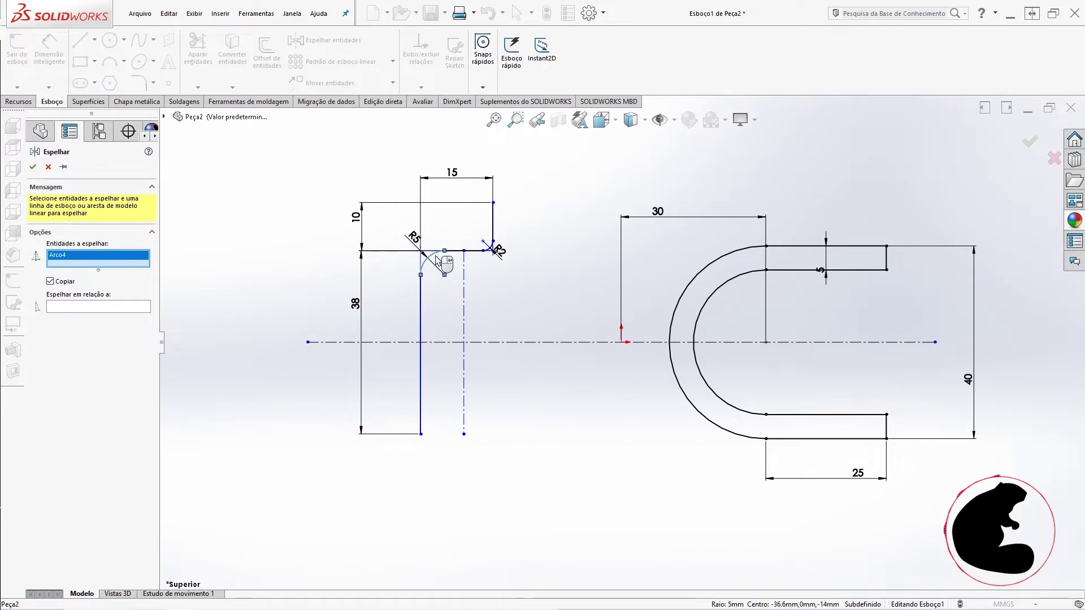
{"action": "left_click", "coordinate": [477, 257]}
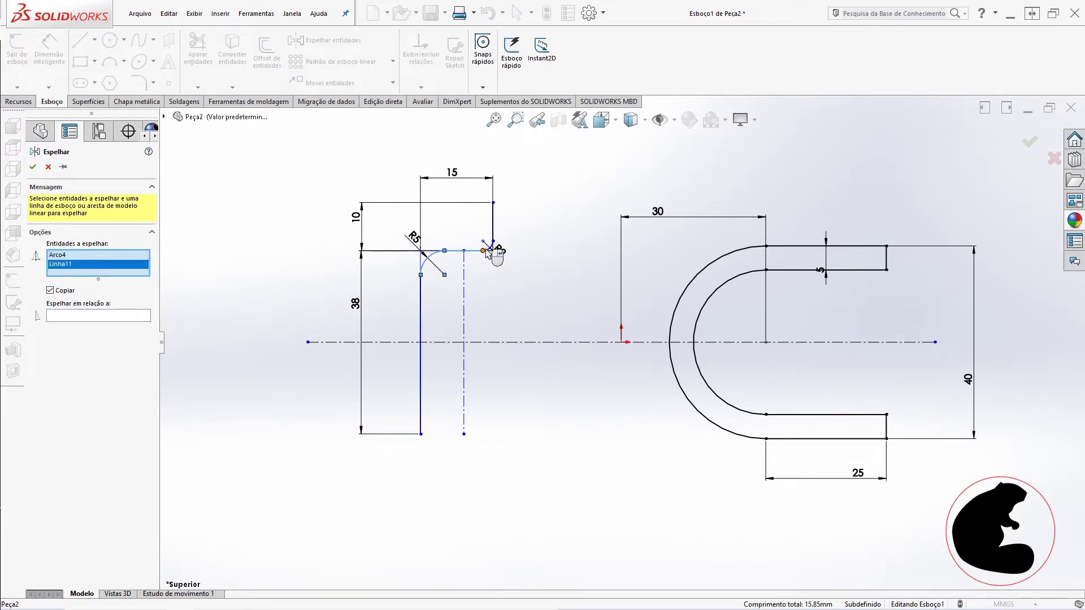
{"action": "left_click", "coordinate": [490, 248]}
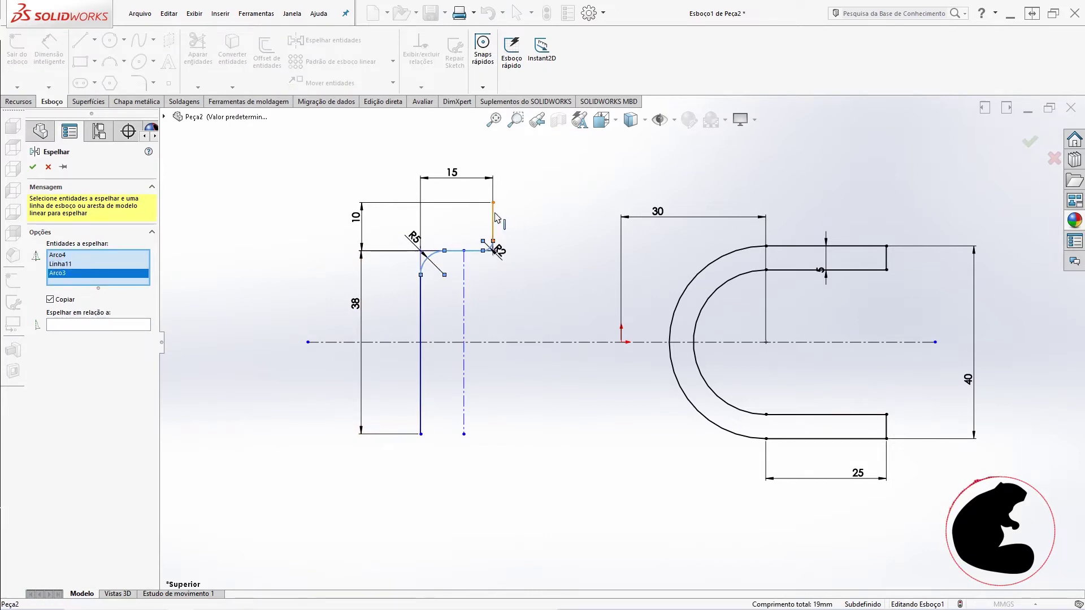
{"action": "left_click", "coordinate": [495, 219]}
{"action": "left_click", "coordinate": [100, 334]}
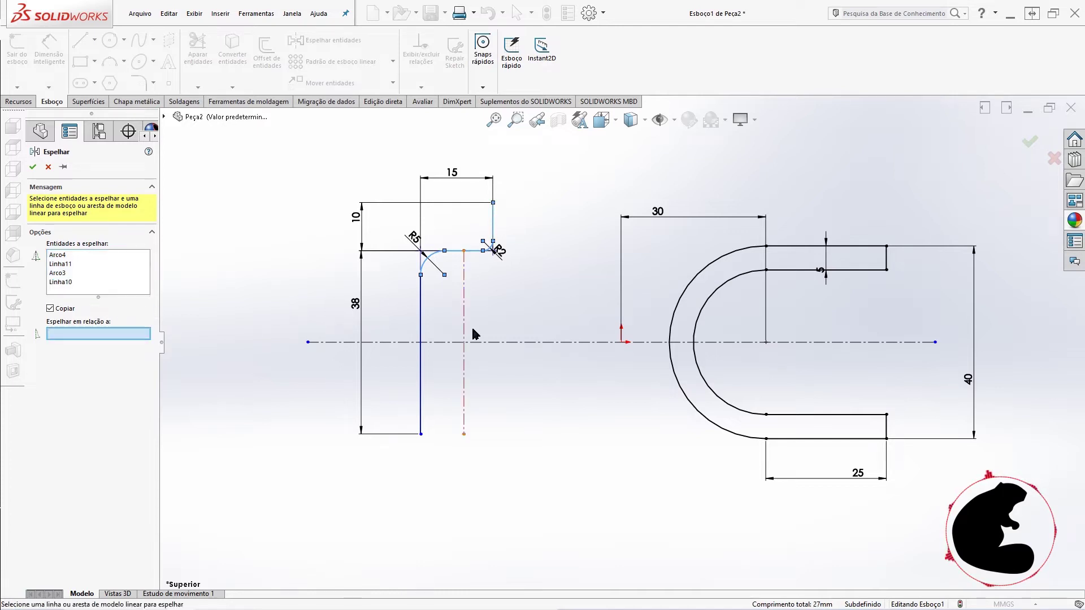
{"action": "left_click", "coordinate": [485, 343]}
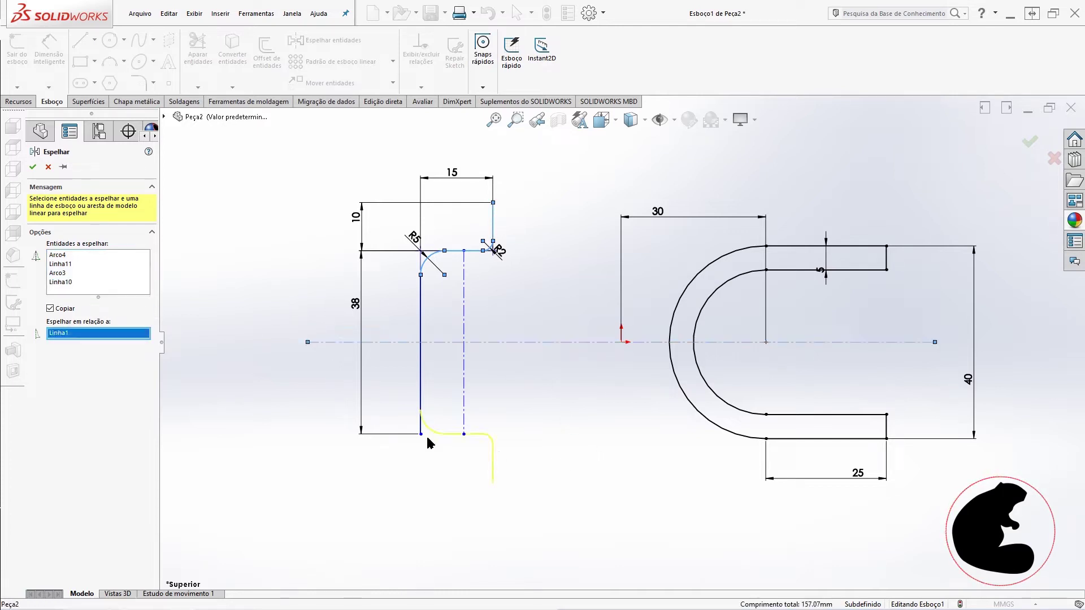
{"action": "left_click", "coordinate": [32, 167]}
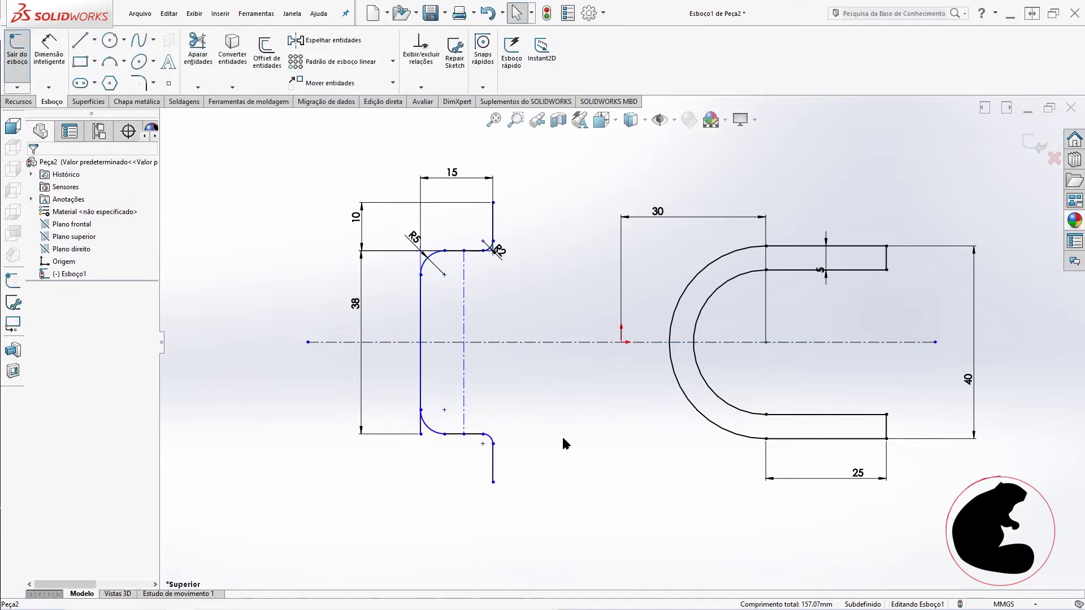
{"action": "scroll", "coordinate": [433, 454], "scroll_direction": "down", "scroll_amount": 2}
Delete the 38 dimension and Horizontal relation, then merge the long line's endpoint with the mirrored arc's.
{"action": "scroll", "coordinate": [433, 455], "scroll_direction": "down", "scroll_amount": 2}
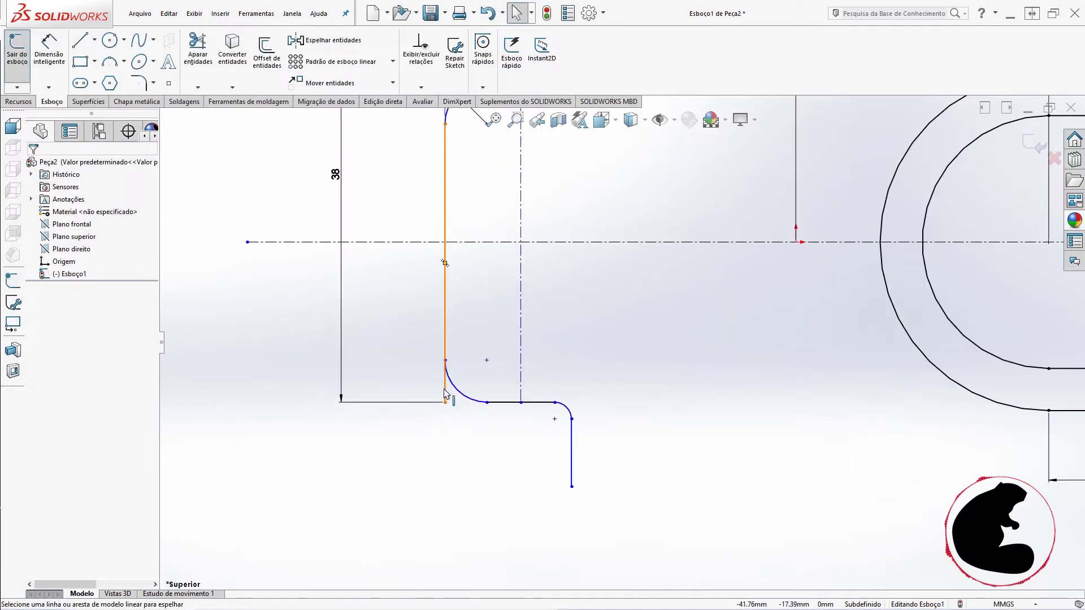
{"action": "left_click", "coordinate": [342, 187]}
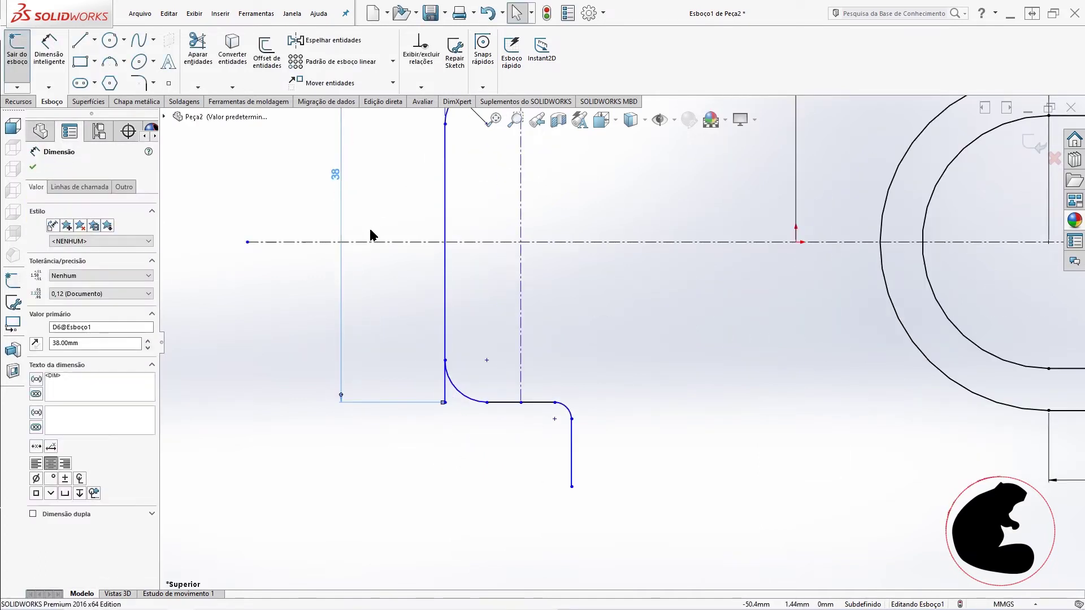
{"action": "key", "text": "Delete"}
{"action": "left_click", "coordinate": [445, 402]}
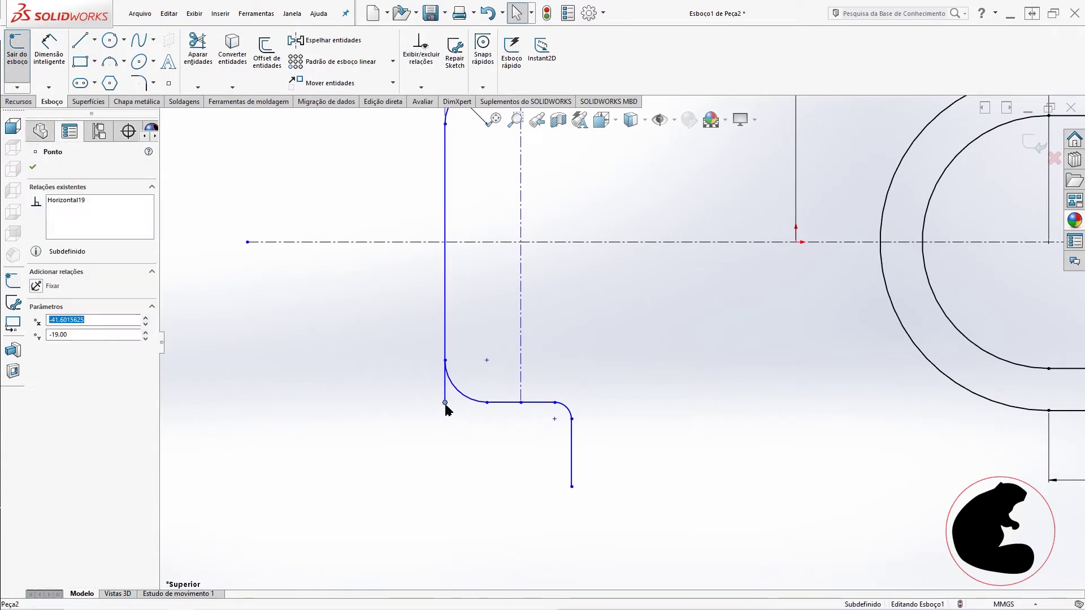
{"action": "left_click", "coordinate": [513, 403]}
{"action": "key", "text": "Delete"}
{"action": "left_click", "coordinate": [445, 403]}
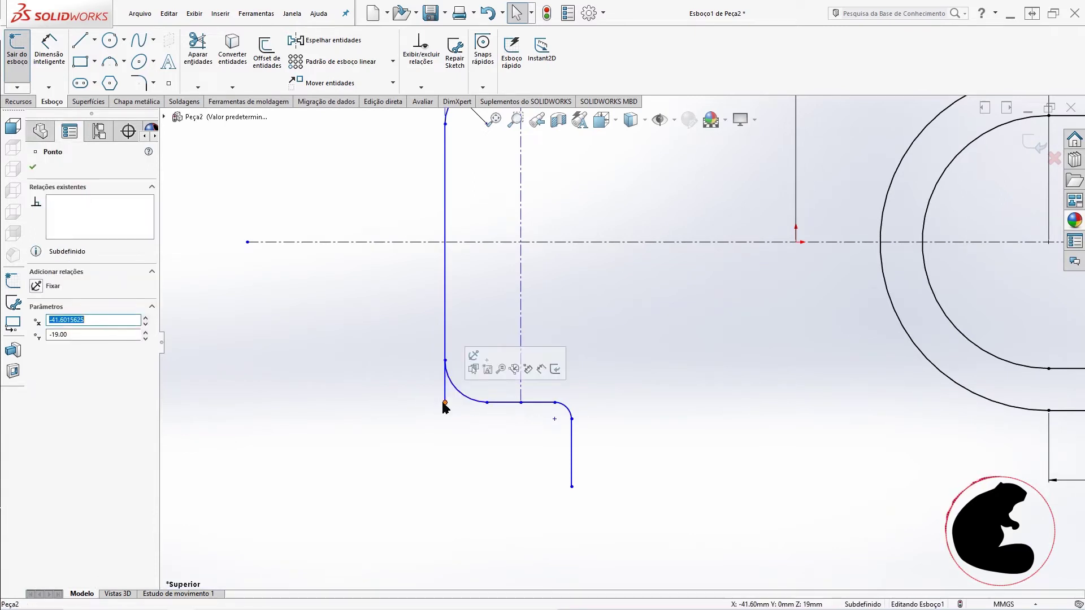
{"action": "left_click", "coordinate": [445, 361], "text": "ctrl"}
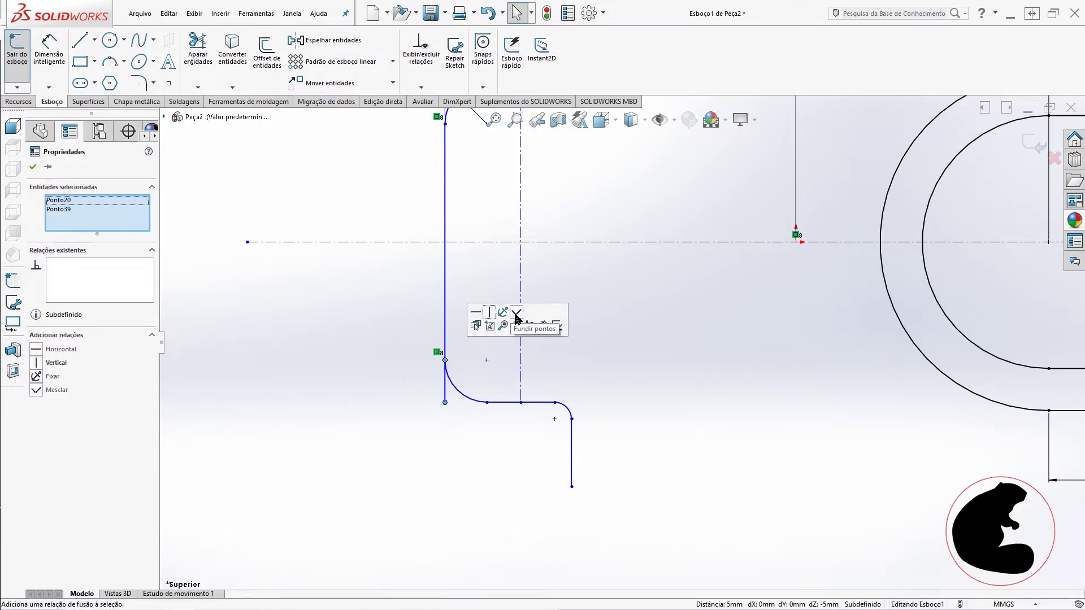
{"action": "left_click", "coordinate": [489, 312]}
{"action": "left_click", "coordinate": [645, 383]}
Dimension the vertical centreline at 38 mm.
{"action": "scroll", "coordinate": [645, 395], "scroll_direction": "down", "scroll_amount": 2}
{"action": "scroll", "coordinate": [624, 342], "scroll_direction": "up", "scroll_amount": 1}
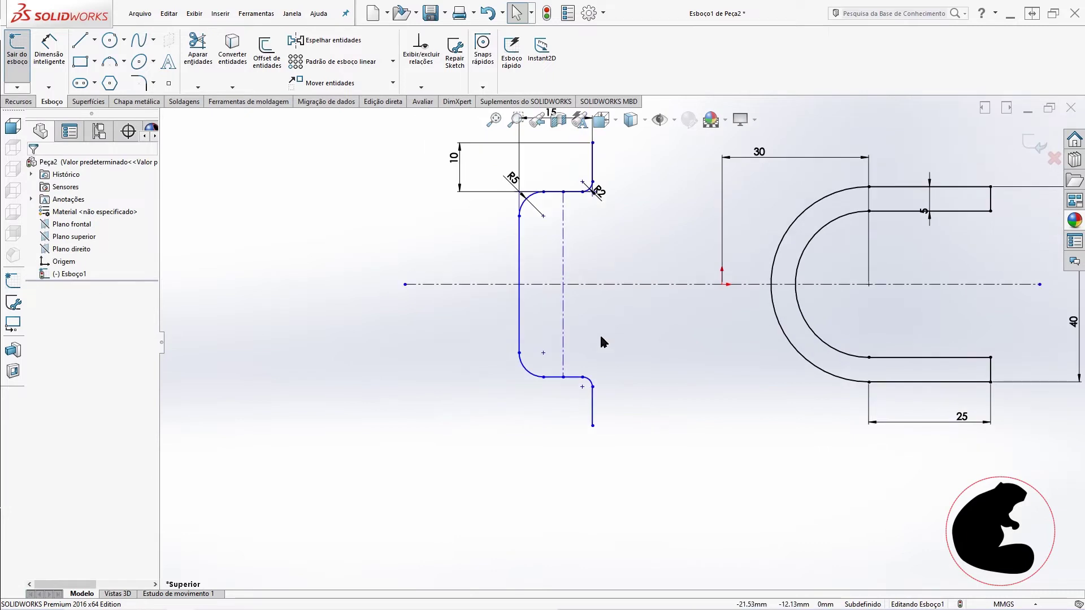
{"action": "left_click", "coordinate": [49, 50]}
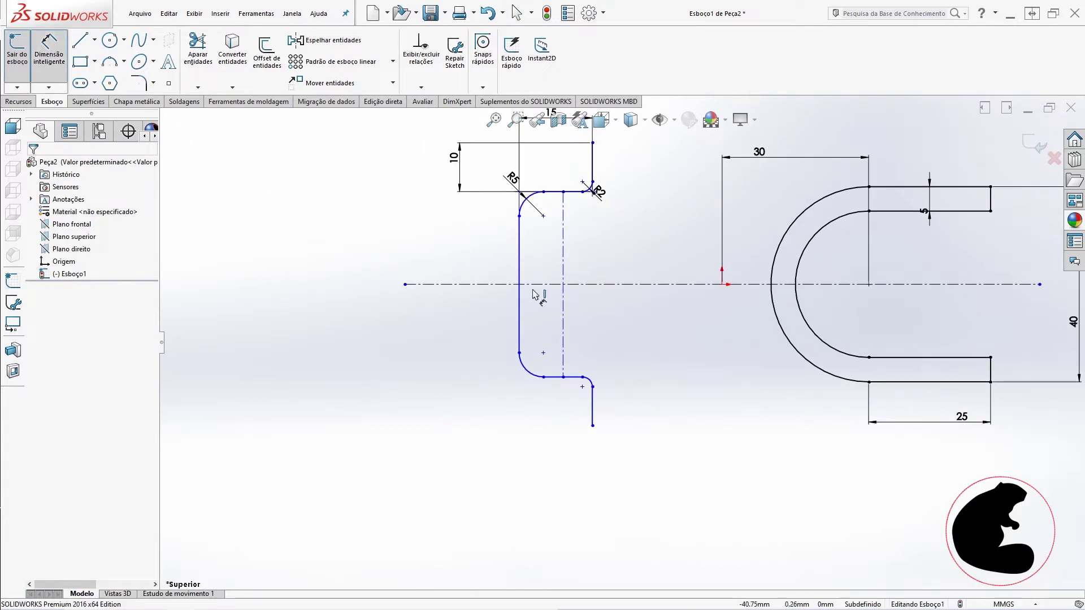
{"action": "left_click", "coordinate": [562, 271]}
{"action": "left_click", "coordinate": [433, 252]}
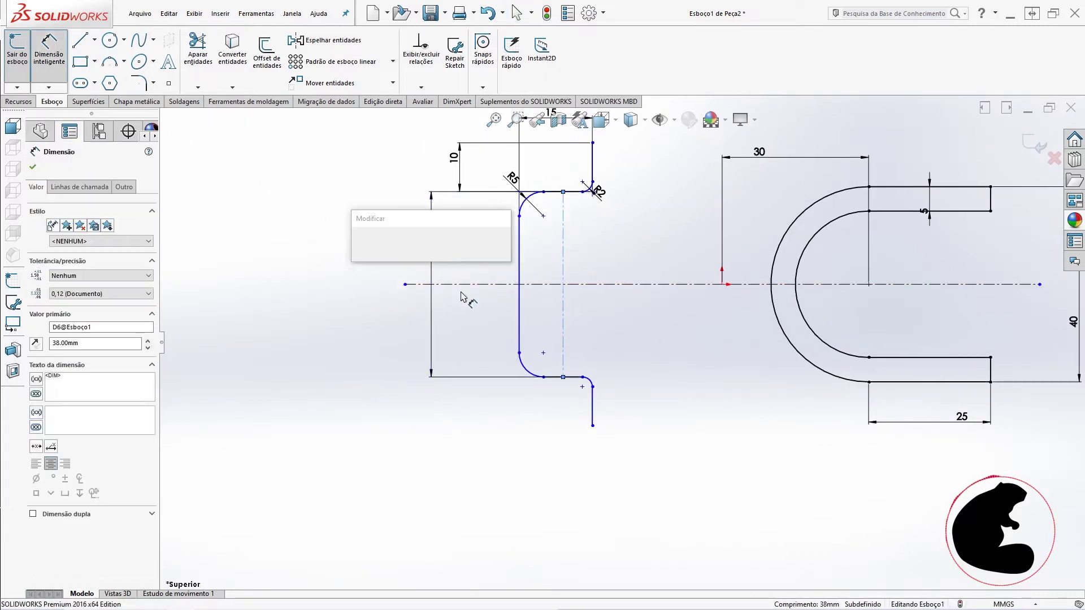
{"action": "type", "text": "38"}
{"action": "key", "text": "Return"}
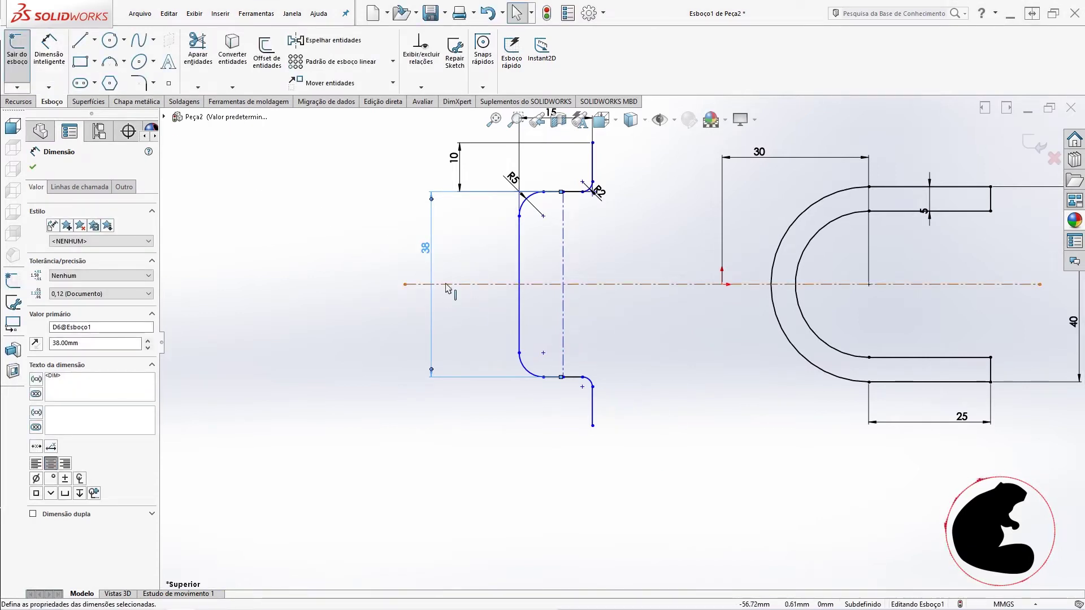
Check the lower R5 arc and line by selecting them, then fit the sketch in view.
{"action": "scroll", "coordinate": [526, 356], "scroll_direction": "down", "scroll_amount": 3}
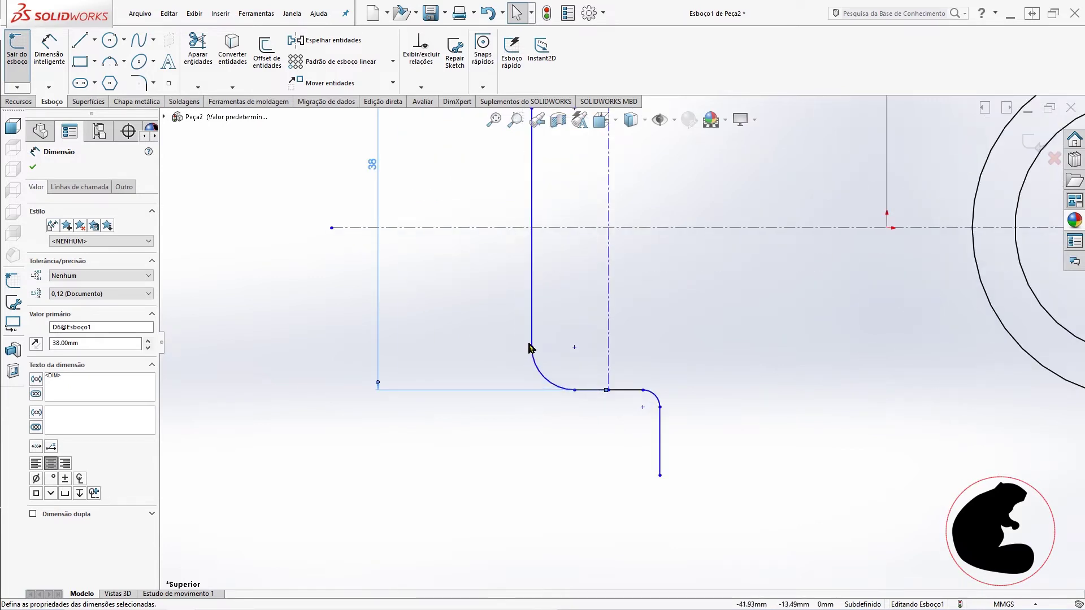
{"action": "left_click", "coordinate": [530, 346]}
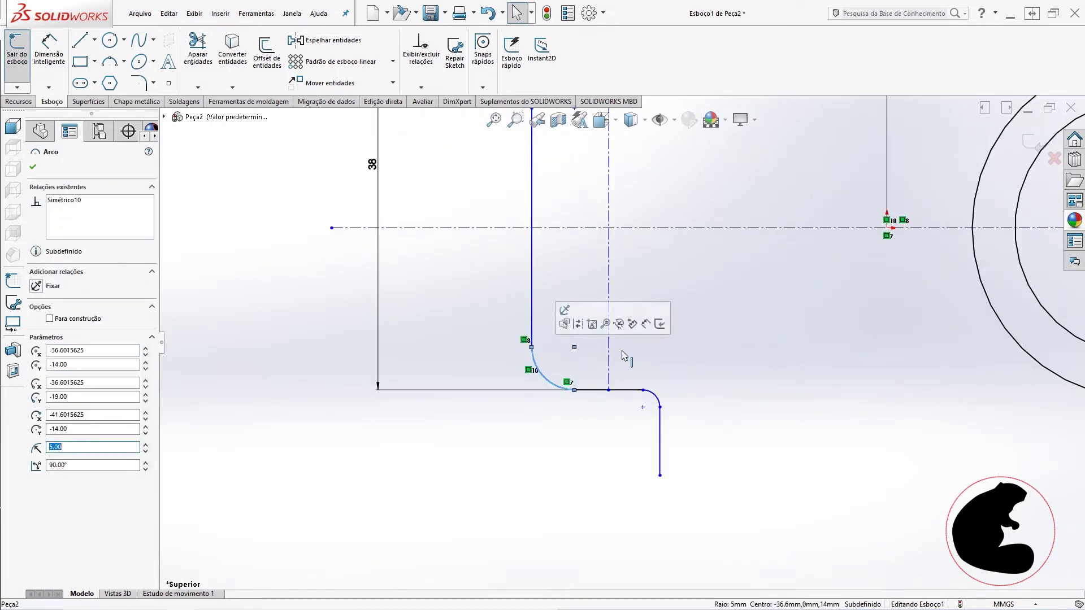
{"action": "left_click", "coordinate": [516, 320]}
{"action": "left_click_drag", "start_coordinate": [543, 356], "coordinate": [513, 335]}
{"action": "key", "text": "Escape"}
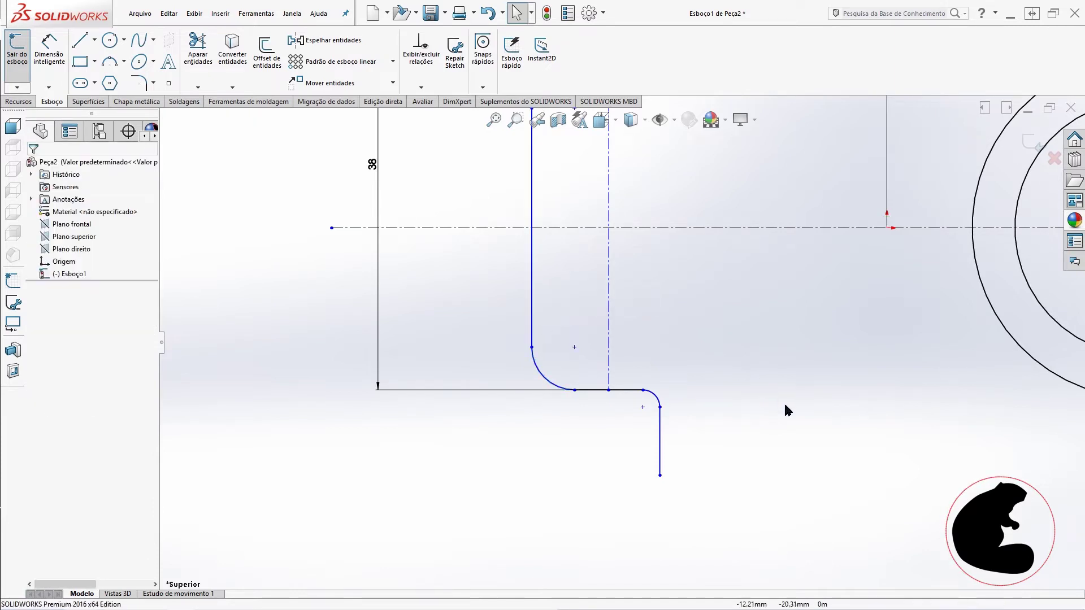
{"action": "key", "text": "f"}
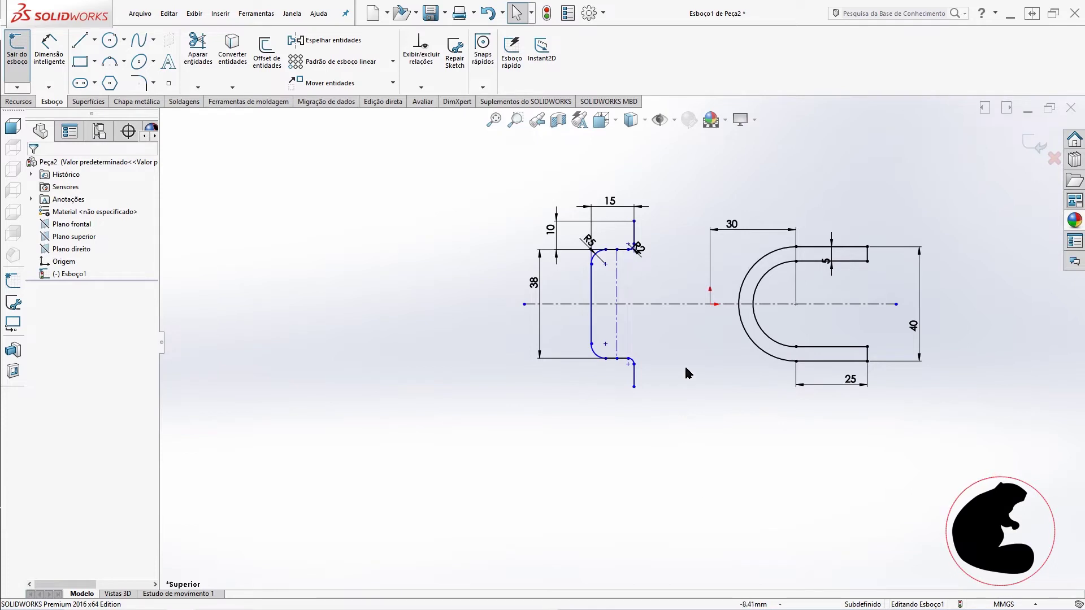
Offset the whole left profile chain by 3 mm, flipped to the opposite side.
{"action": "scroll", "coordinate": [683, 283], "scroll_direction": "down", "scroll_amount": 1}
{"action": "scroll", "coordinate": [681, 280], "scroll_direction": "down", "scroll_amount": 3}
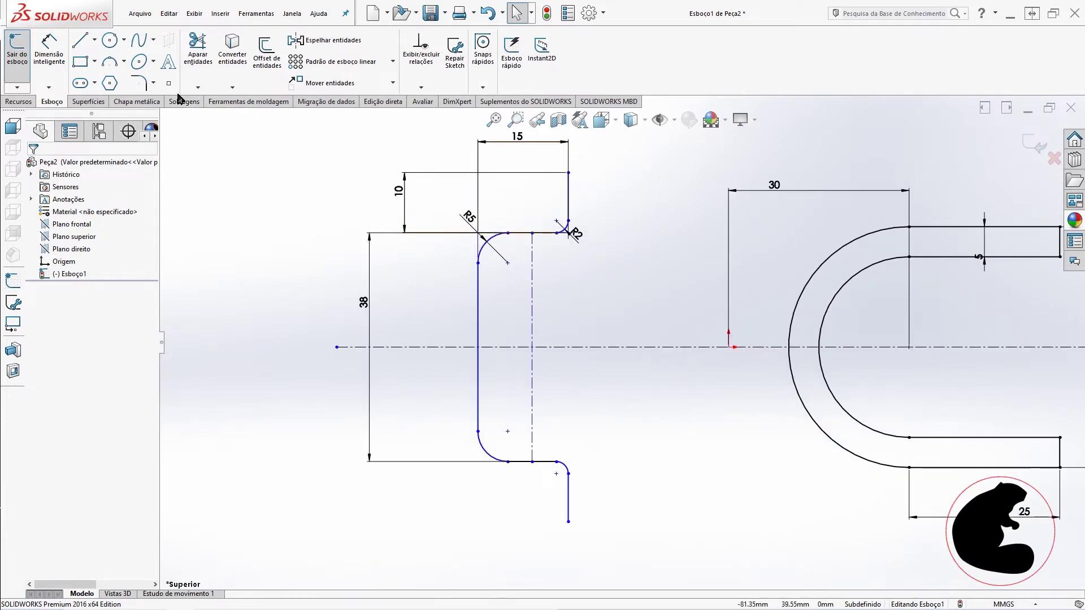
{"action": "left_click", "coordinate": [267, 54]}
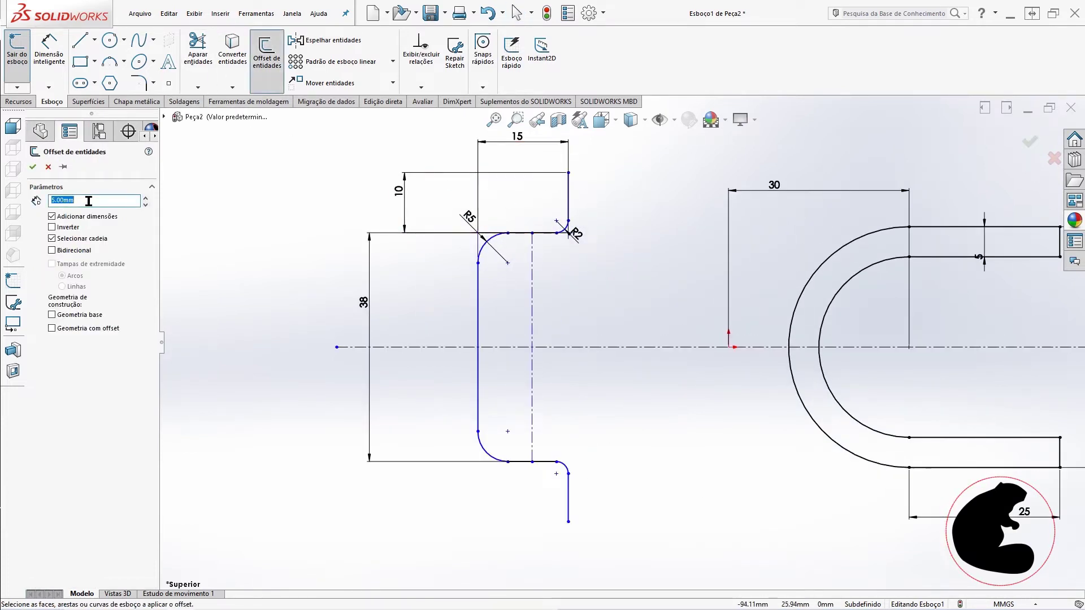
{"action": "type", "text": "3"}
{"action": "left_click", "coordinate": [570, 189]}
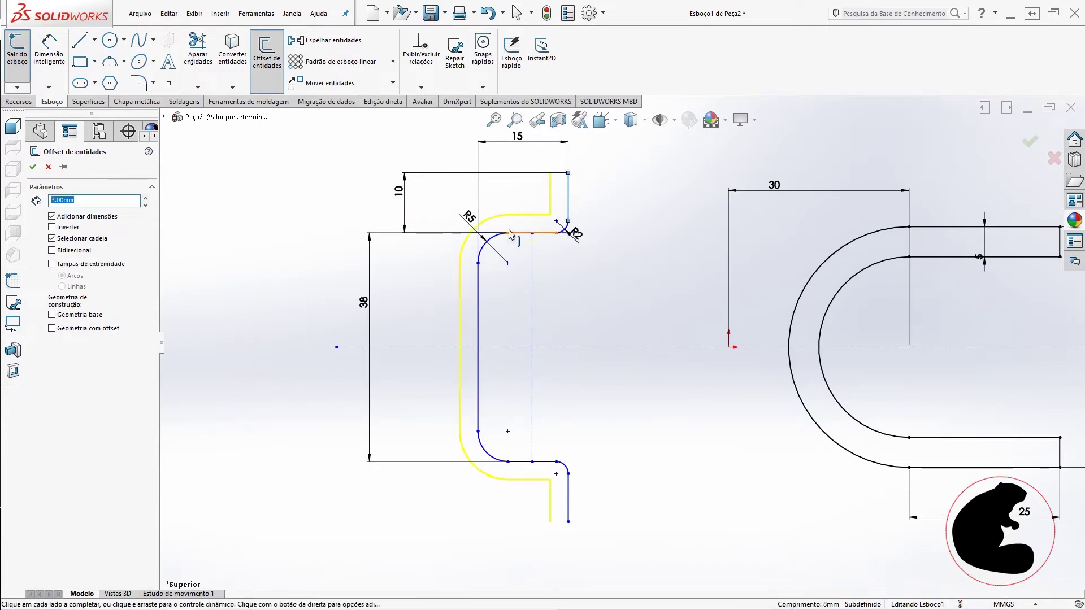
{"action": "left_click", "coordinate": [52, 227]}
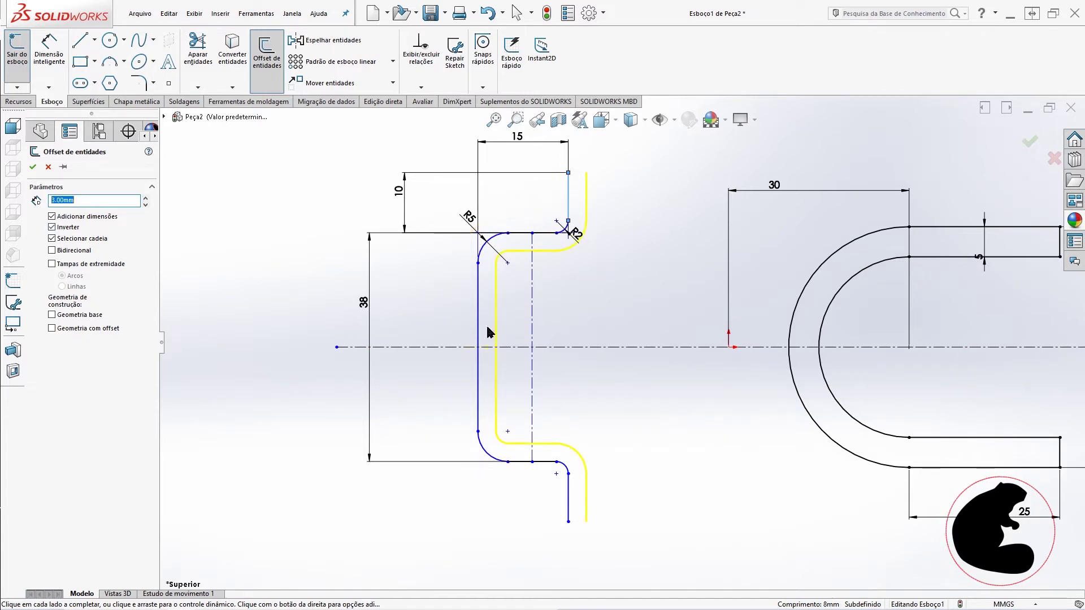
{"action": "left_click", "coordinate": [35, 168]}
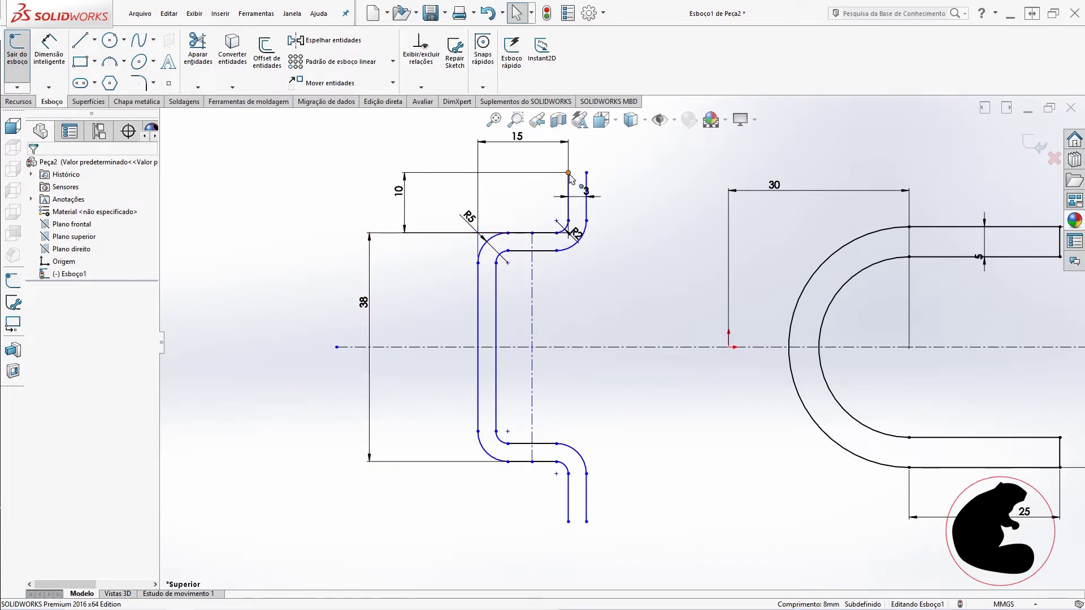
Close the top and bottom open ends of the double-line profile with short lines.
{"action": "left_click", "coordinate": [82, 41]}
{"action": "left_click", "coordinate": [587, 173]}
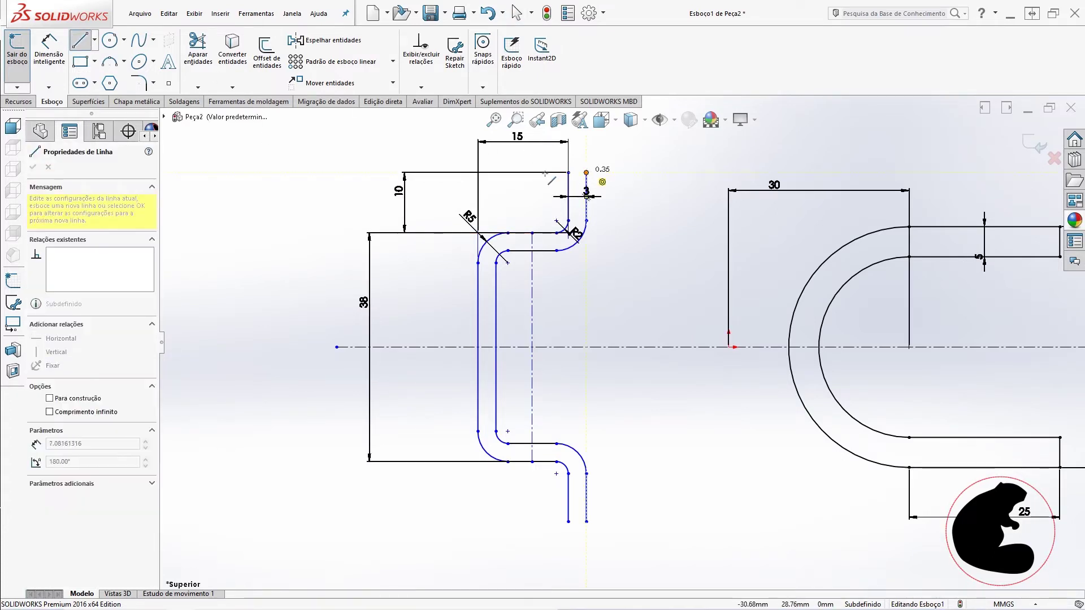
{"action": "left_click", "coordinate": [567, 173]}
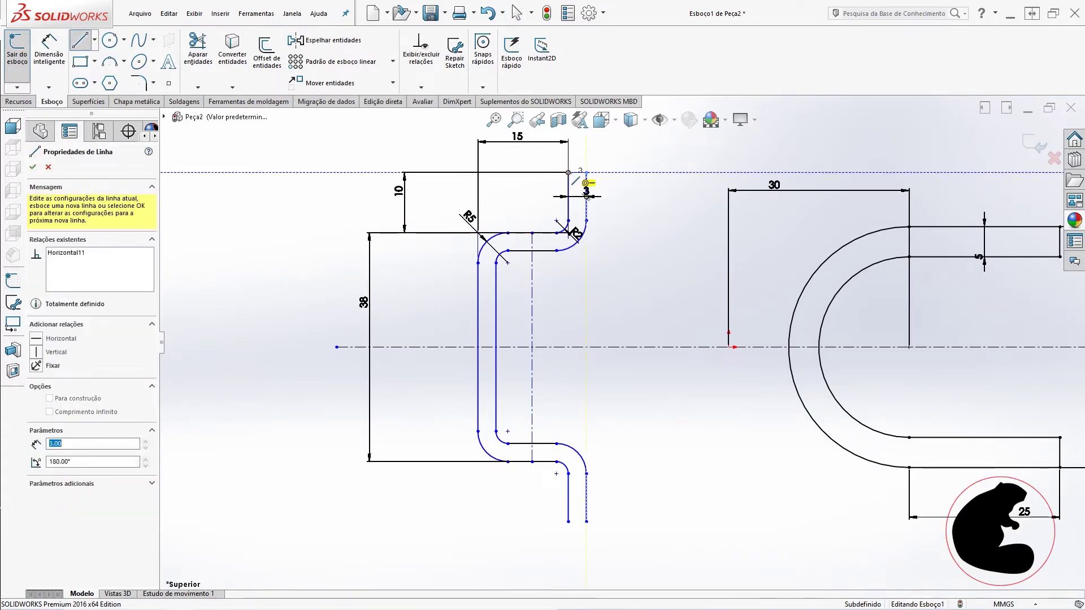
{"action": "left_click", "coordinate": [587, 521]}
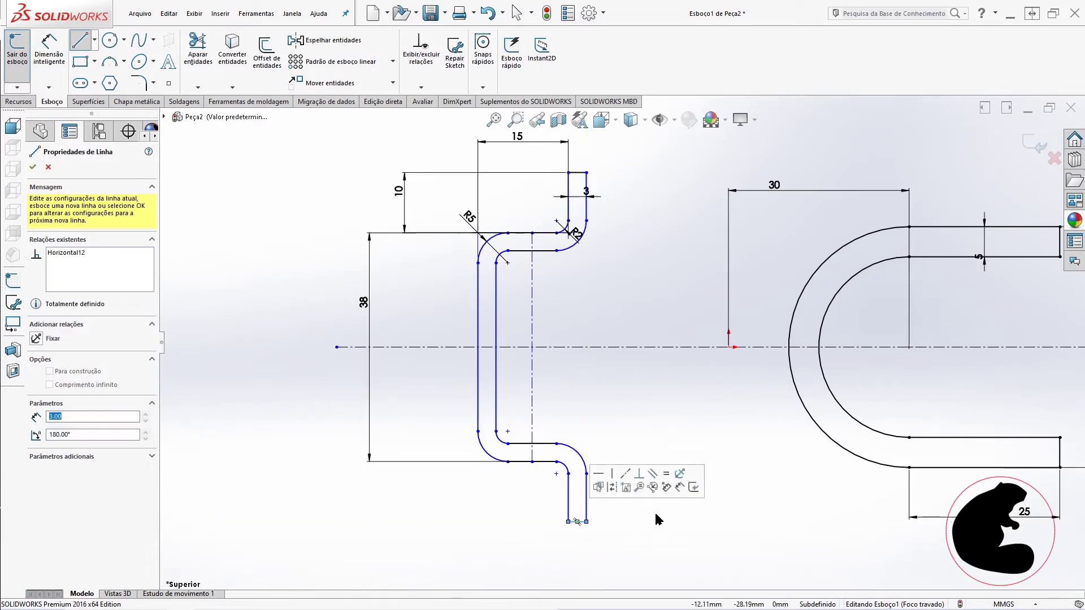
{"action": "key", "text": "Escape"}
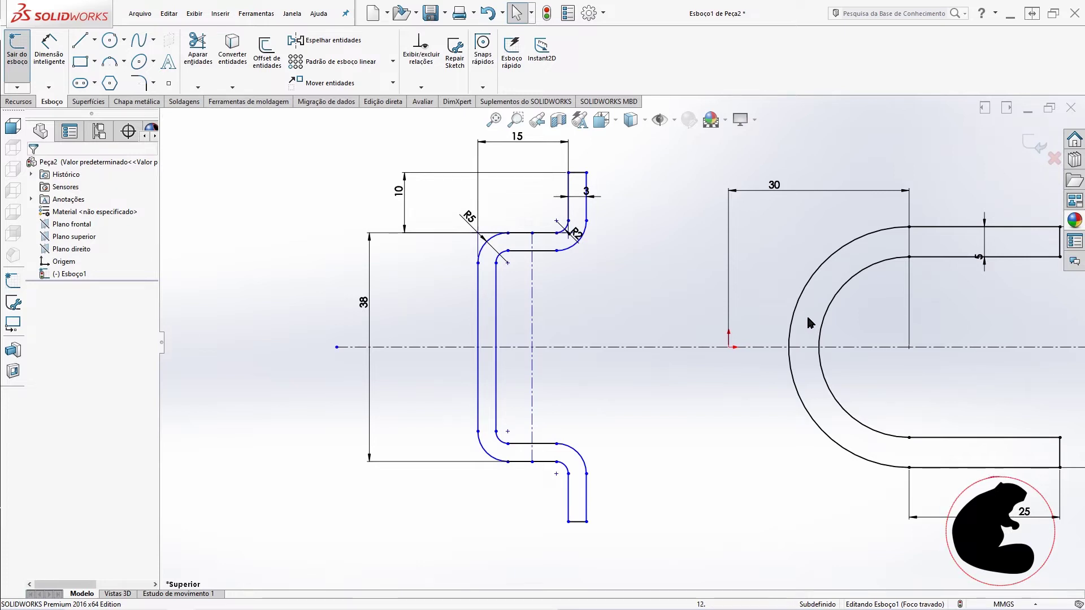
Dimension the bracket's outer vertical edge 83 mm from the U shape's end.
{"action": "left_click", "coordinate": [49, 51]}
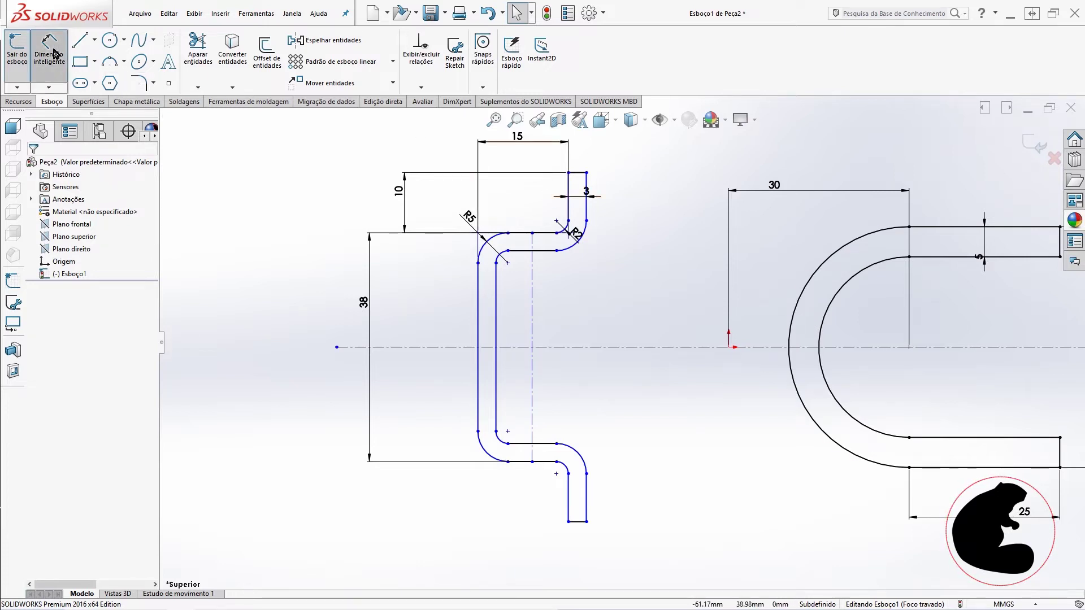
{"action": "left_click", "coordinate": [479, 417]}
{"action": "scroll", "coordinate": [623, 344], "scroll_direction": "up", "scroll_amount": 3}
{"action": "left_click", "coordinate": [925, 418]}
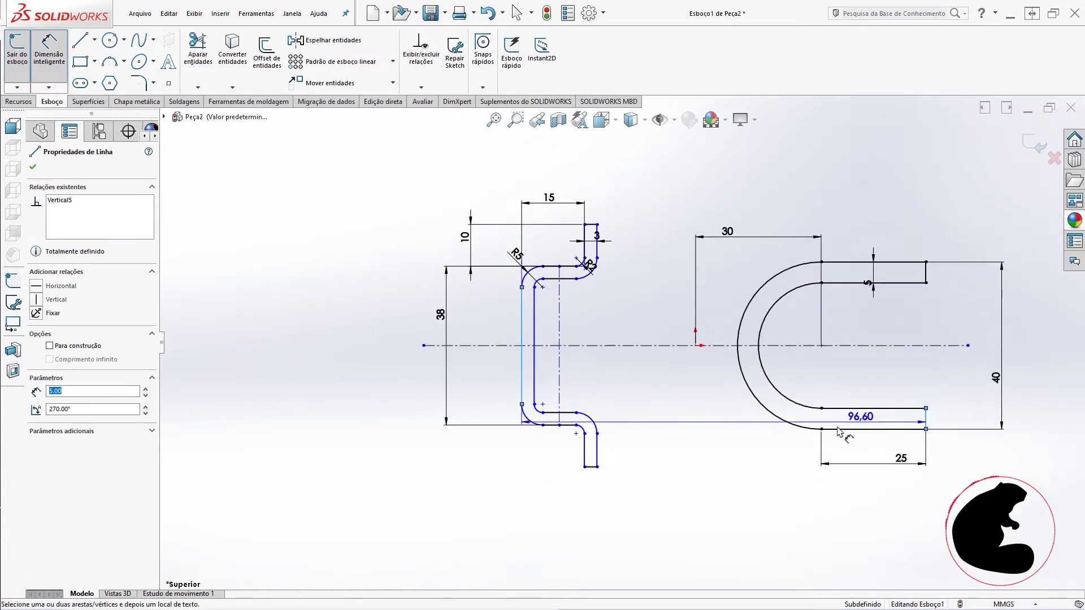
{"action": "left_click", "coordinate": [689, 503]}
{"action": "type", "text": "83"}
{"action": "key", "text": "Return"}
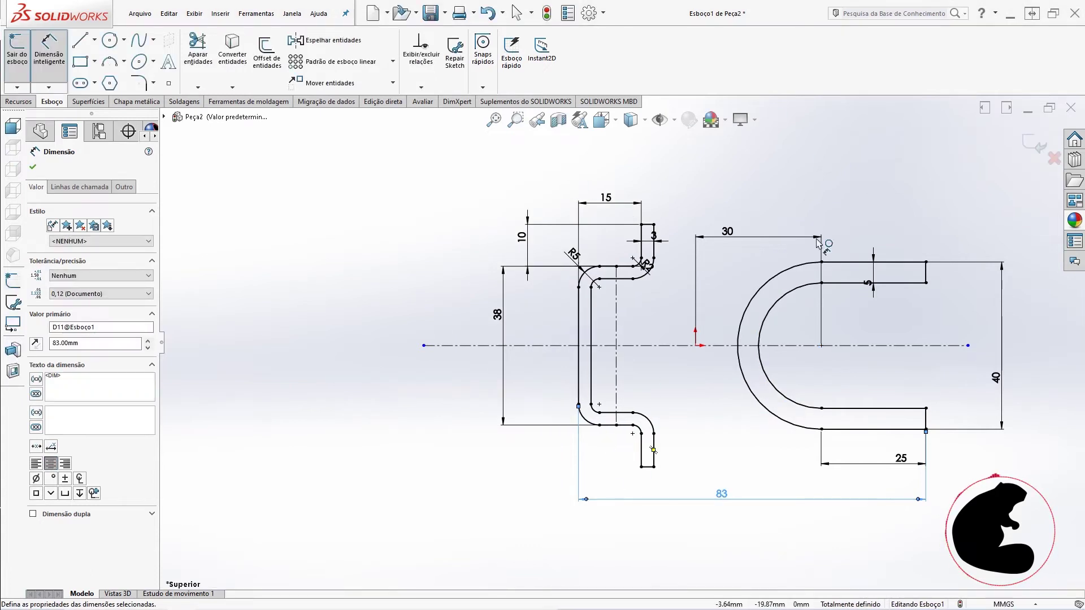
{"action": "left_click", "coordinate": [48, 45]}
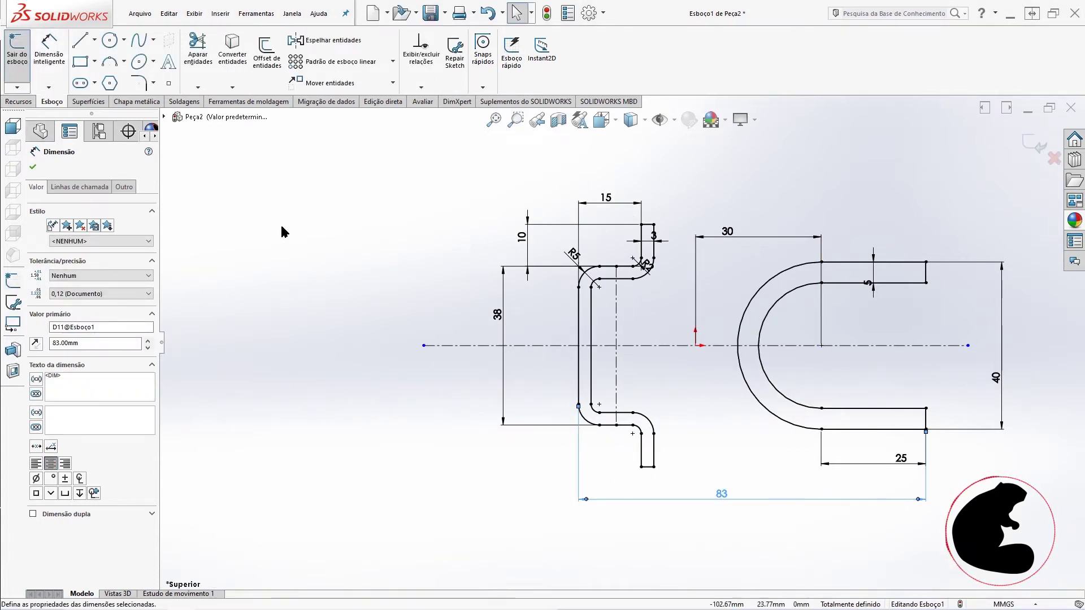
{"action": "left_click", "coordinate": [20, 102]}
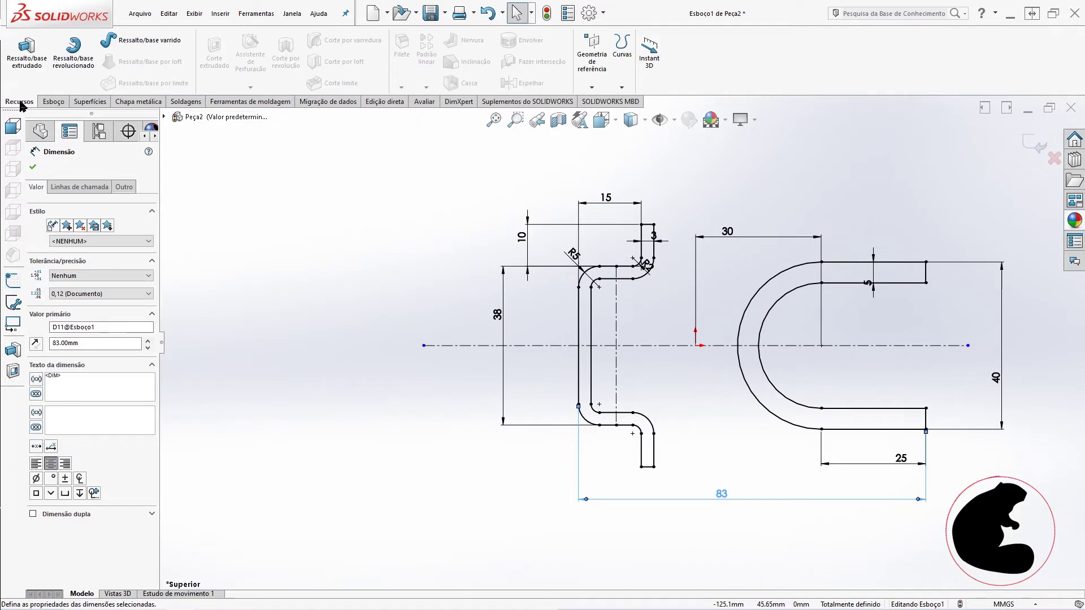
Extrude only the U region 40 mm with Plano médio, creating Ressalto-extrusão1.
{"action": "left_click", "coordinate": [26, 50]}
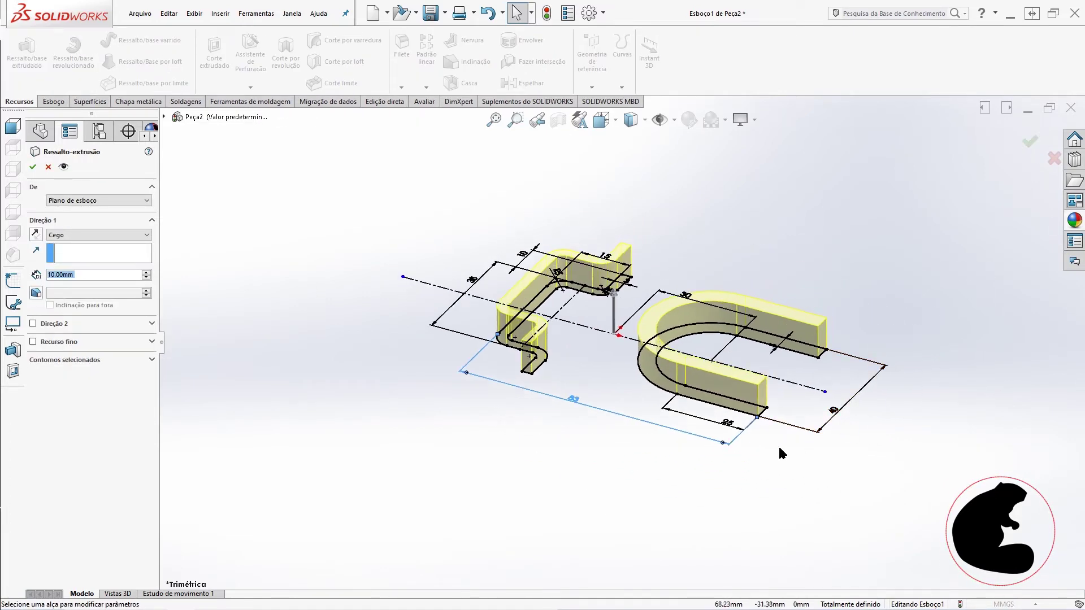
{"action": "middle_click_drag", "start_coordinate": [778, 441], "coordinate": [775, 374]}
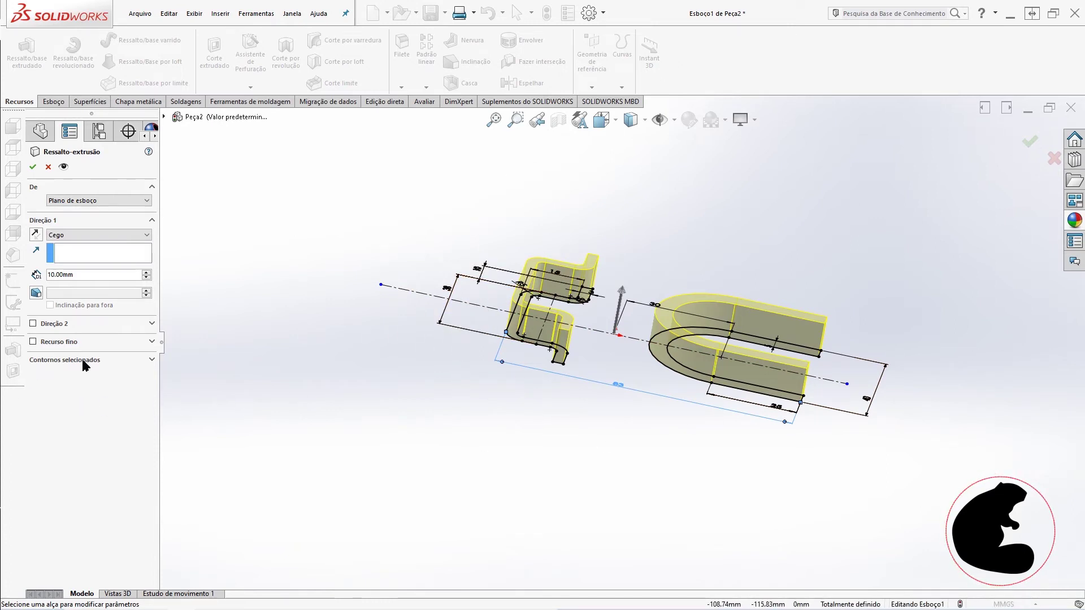
{"action": "left_click", "coordinate": [151, 360]}
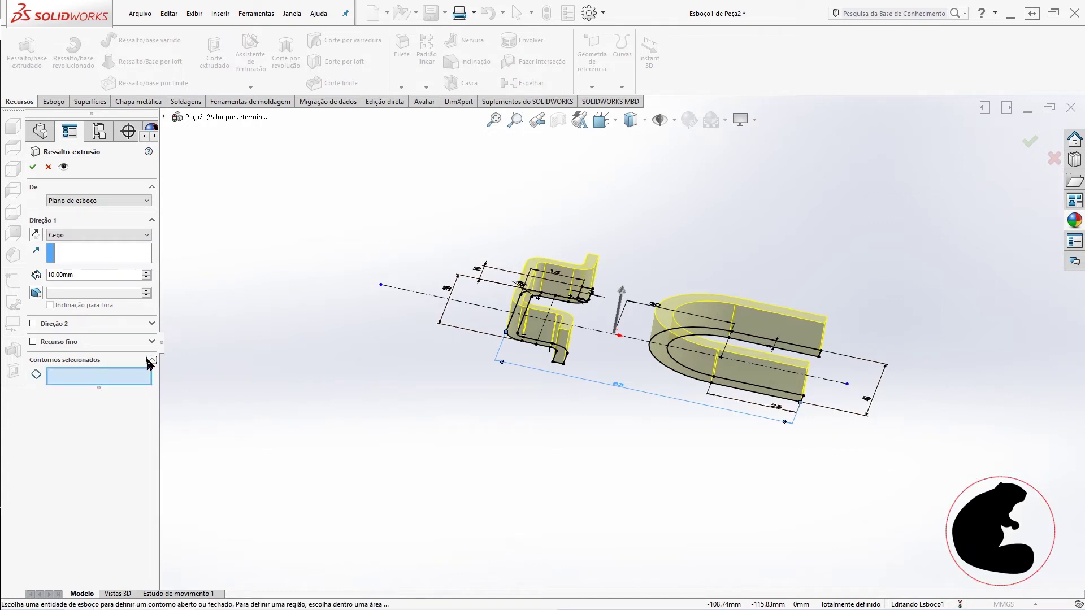
{"action": "left_click", "coordinate": [678, 376]}
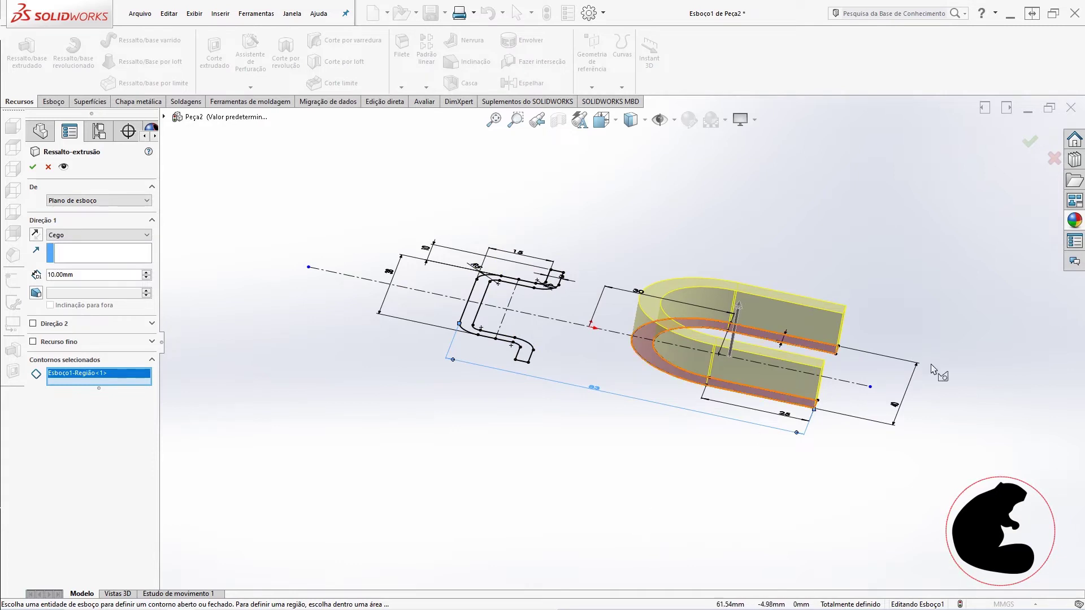
{"action": "left_click", "coordinate": [144, 235]}
{"action": "left_click", "coordinate": [105, 283]}
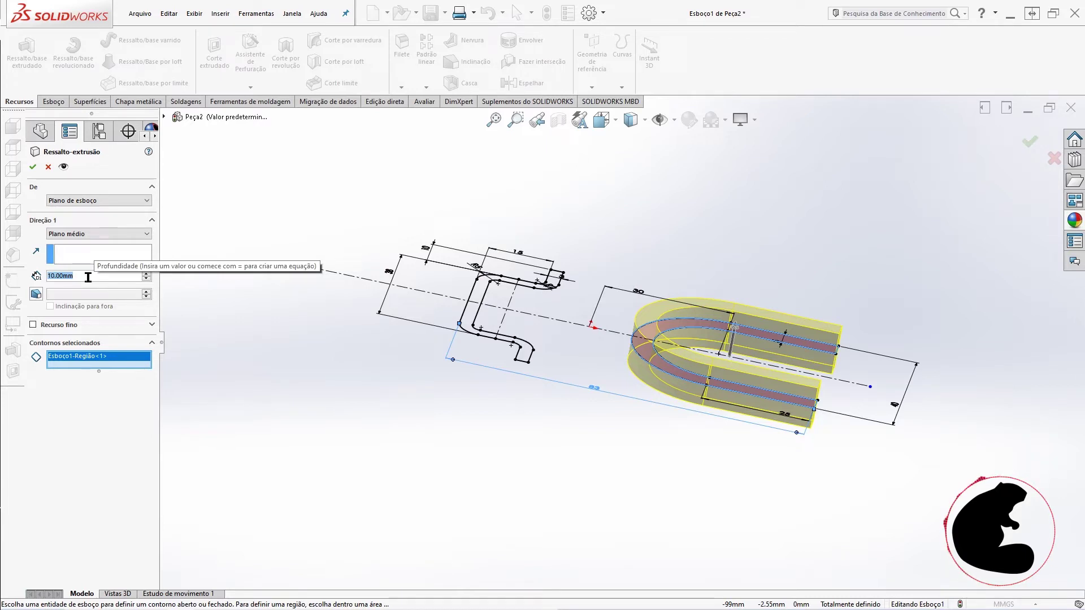
{"action": "type", "text": "40"}
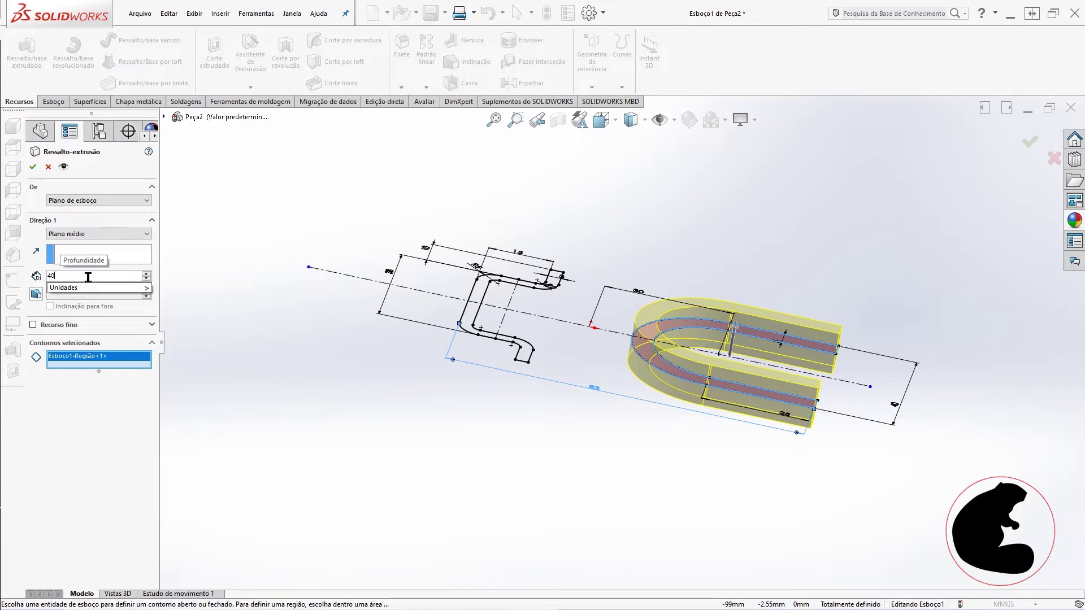
{"action": "key", "text": "Return"}
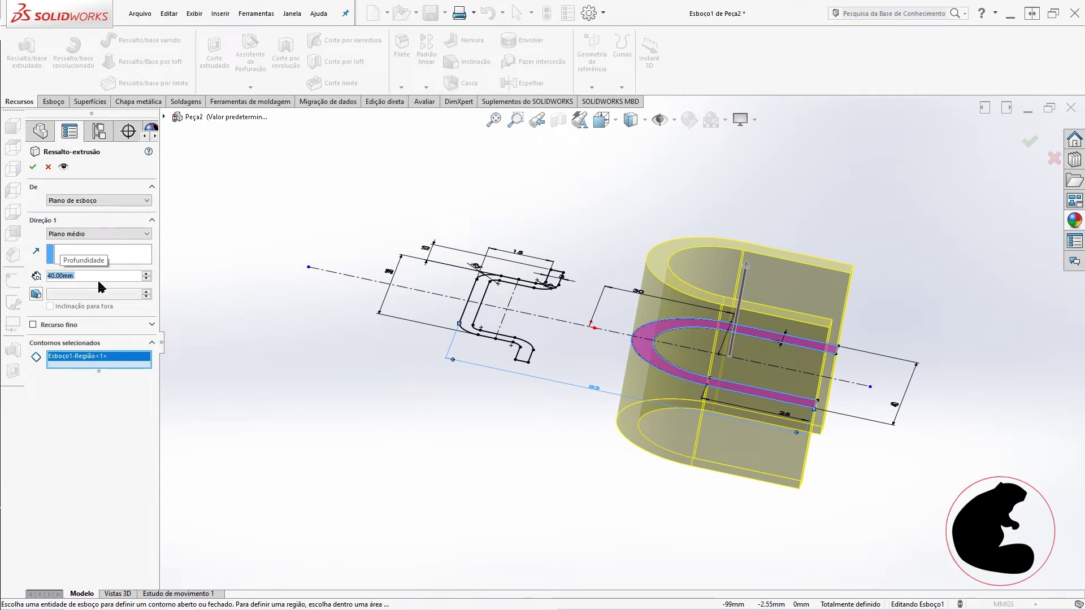
{"action": "left_click", "coordinate": [35, 168]}
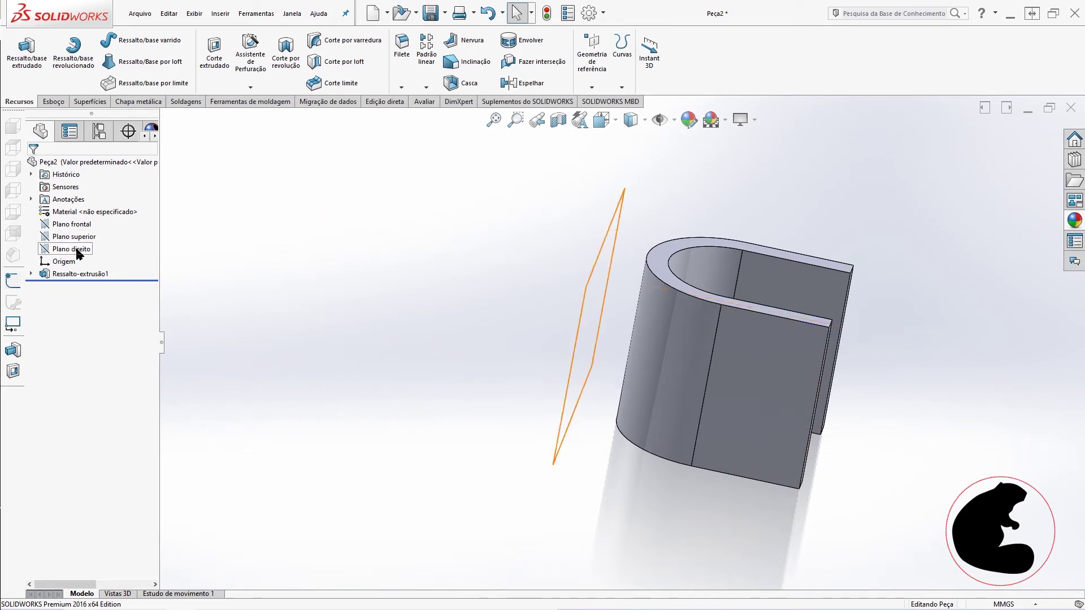
Start a new extrusion from Esboço1 with only the bracket region as its contour.
{"action": "left_click", "coordinate": [31, 275]}
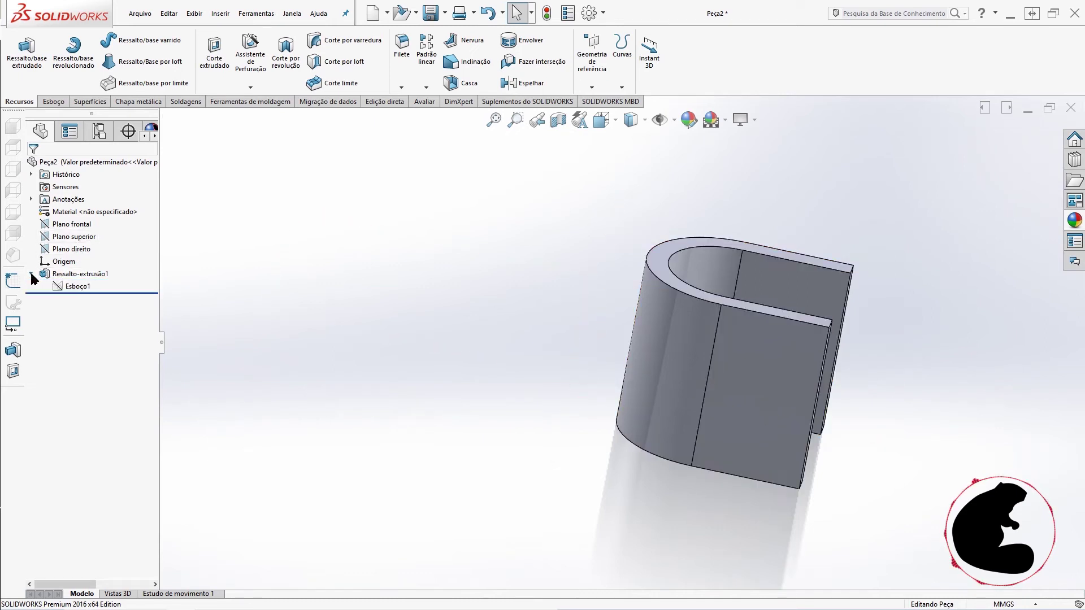
{"action": "left_click", "coordinate": [73, 286]}
{"action": "left_click", "coordinate": [27, 50]}
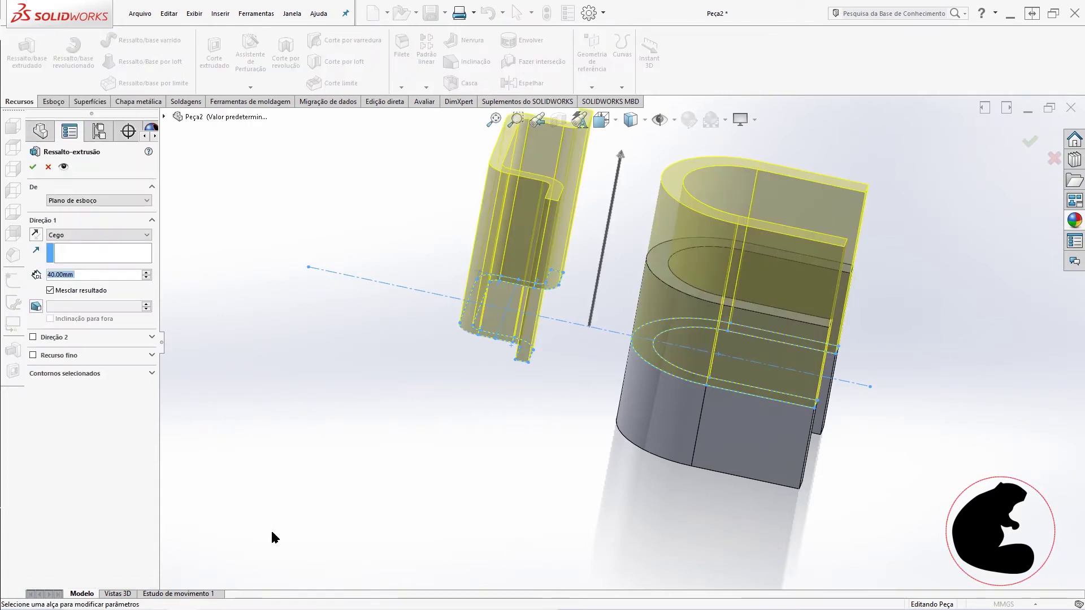
{"action": "left_click", "coordinate": [71, 374]}
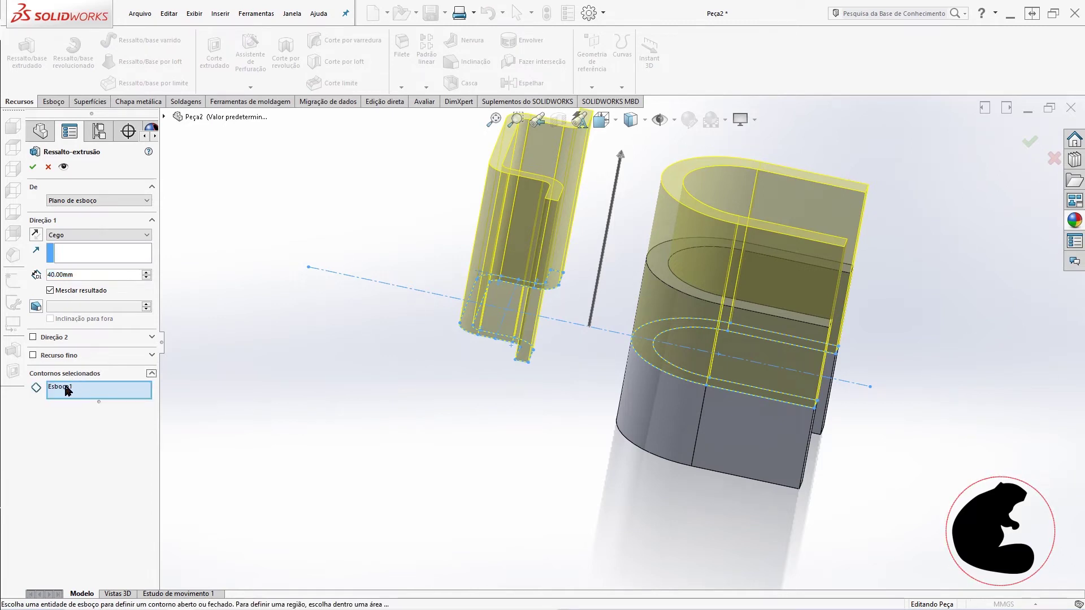
{"action": "left_click", "coordinate": [65, 392]}
{"action": "key", "text": "Delete"}
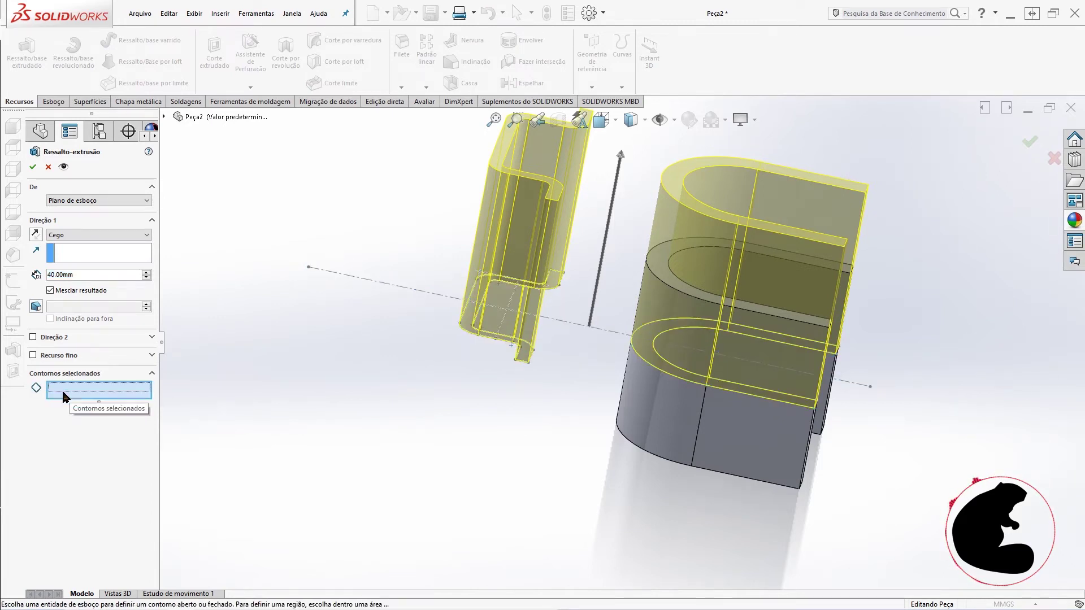
{"action": "left_click", "coordinate": [490, 339]}
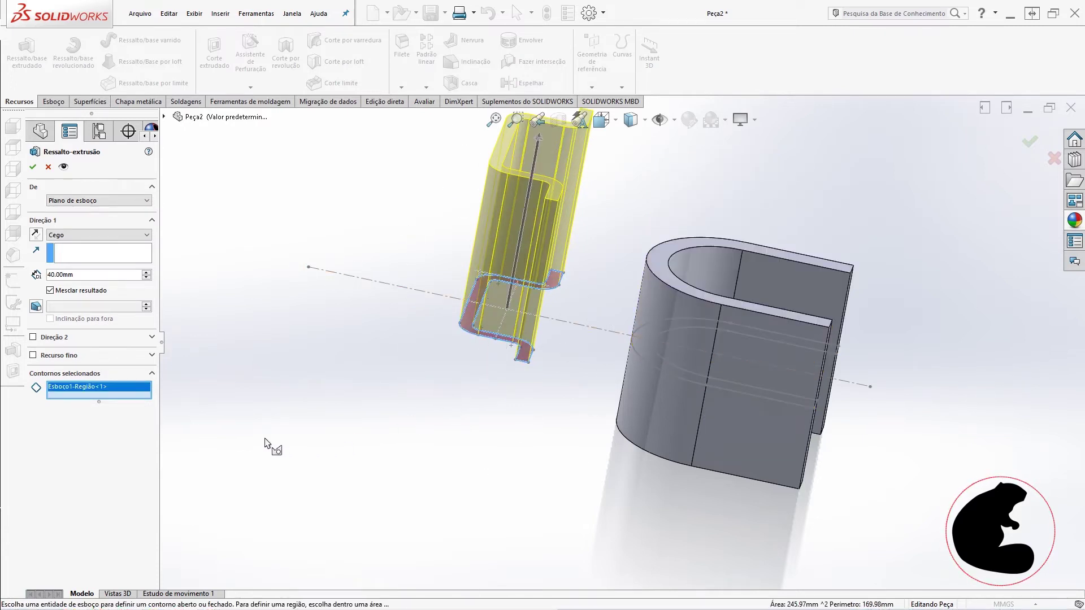
Set the bracket extrusion to Plano médio at 50 mm depth and accept it.
{"action": "left_click", "coordinate": [84, 237]}
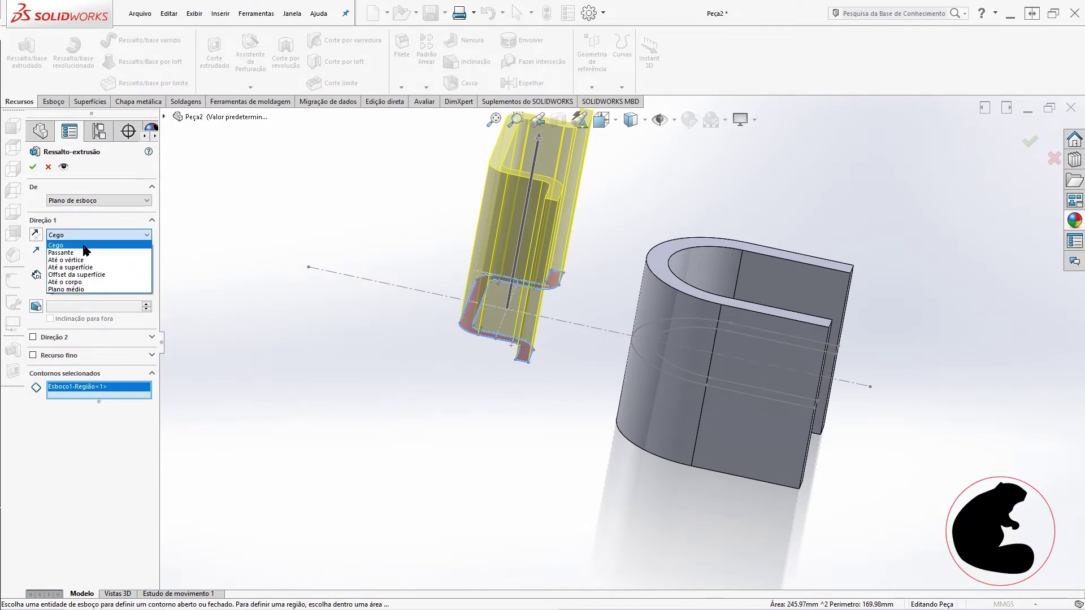
{"action": "left_click", "coordinate": [94, 291]}
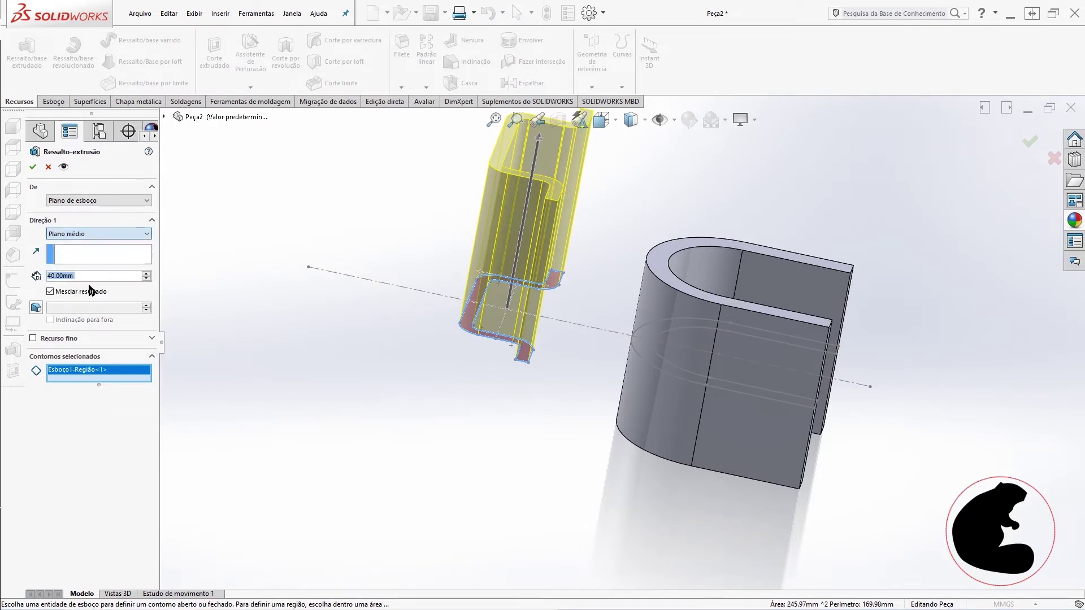
{"action": "double_click", "coordinate": [90, 276]}
{"action": "type", "text": "50"}
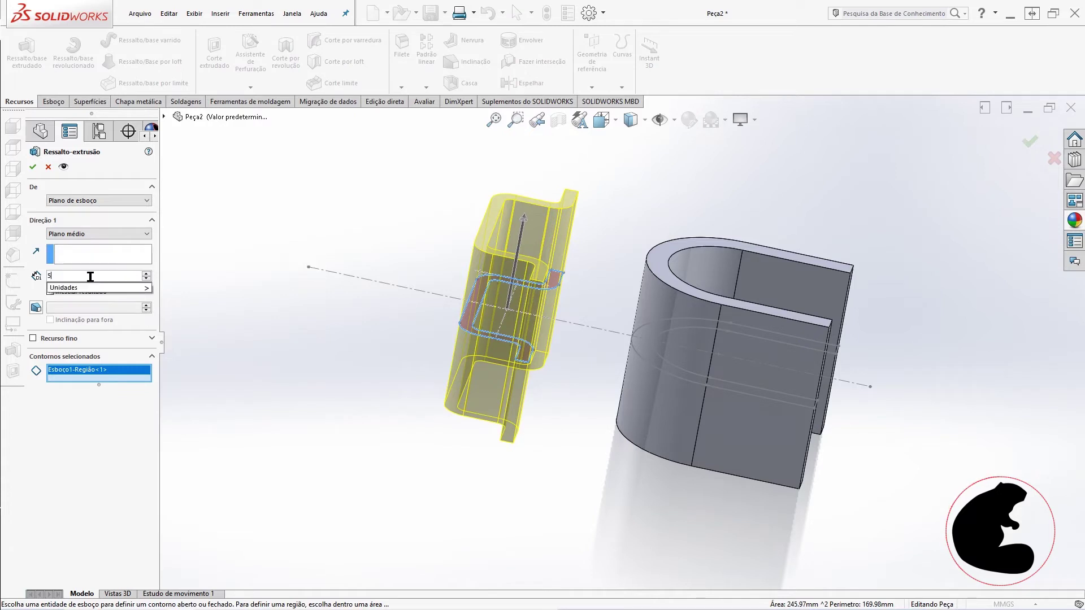
{"action": "key", "text": "Return"}
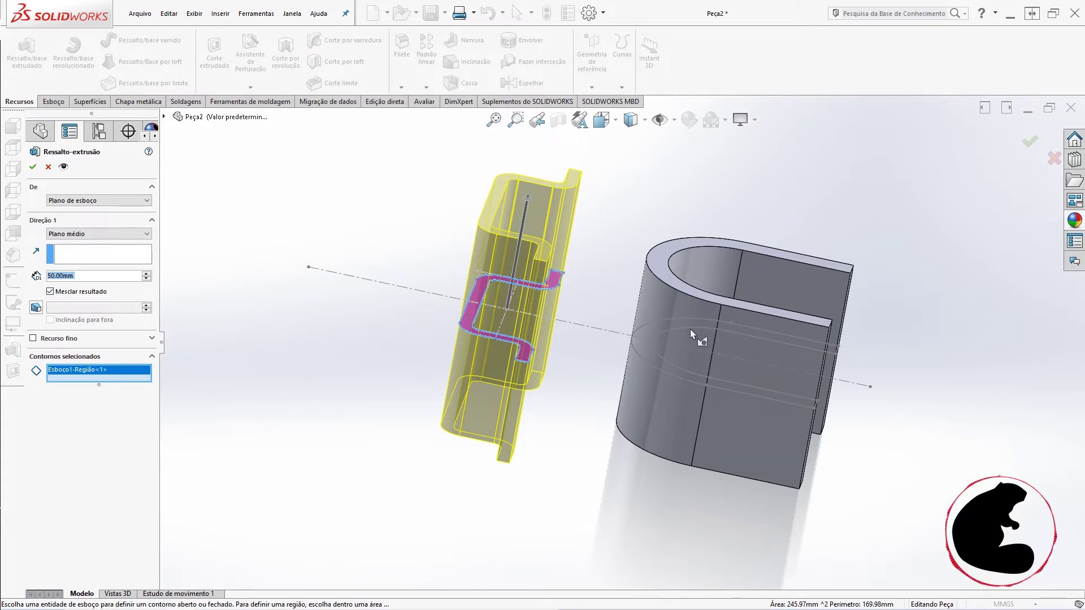
{"action": "left_click", "coordinate": [34, 167]}
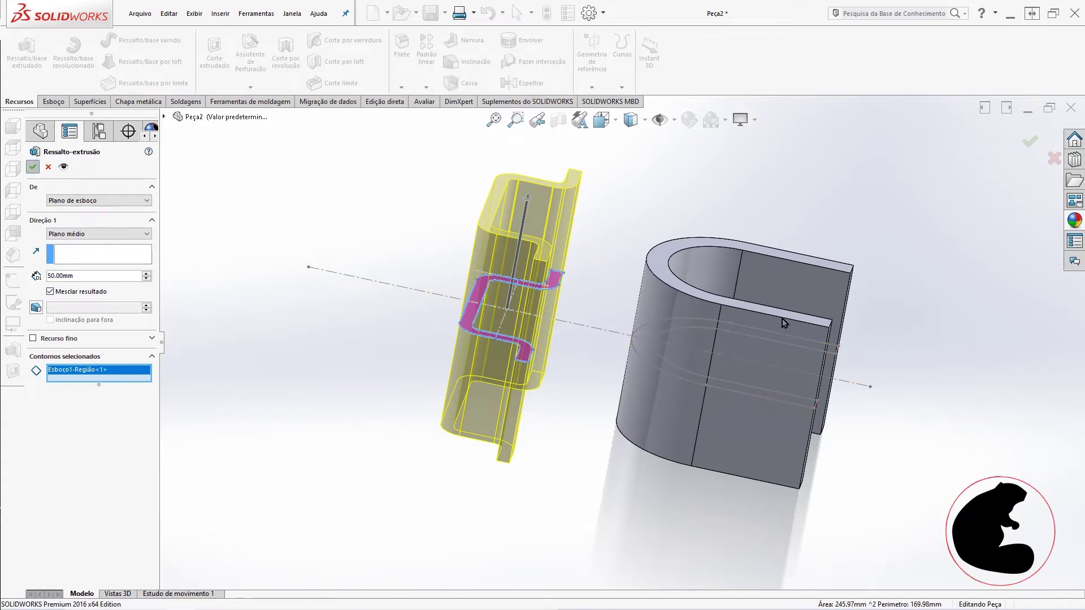
{"action": "left_click", "coordinate": [334, 436]}
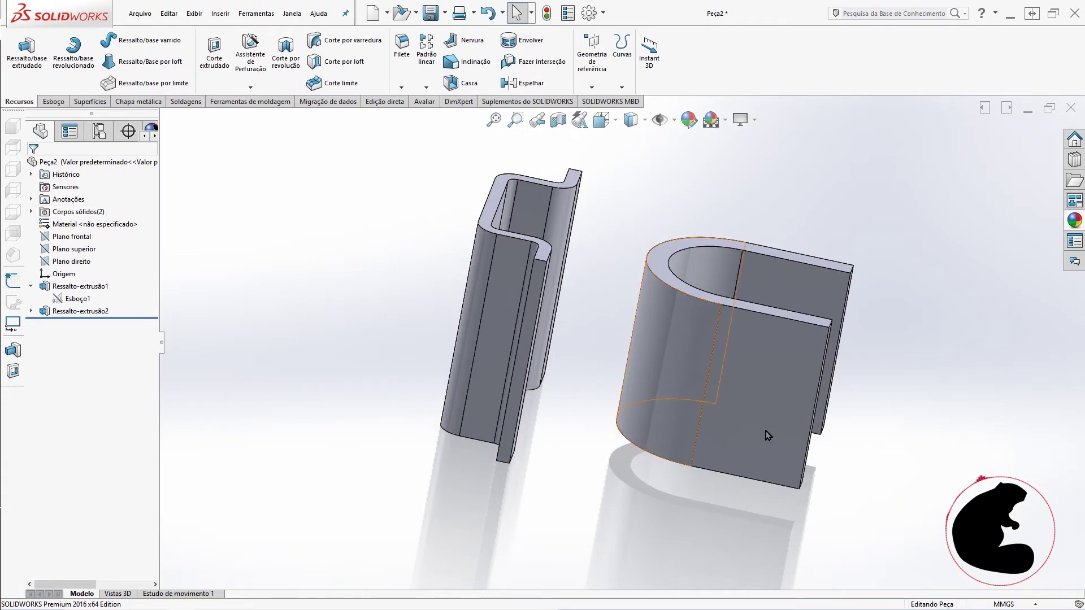
Open sketch Esboço2 on the narrow flat face of Ressalto-extrusão2.
{"action": "middle_click_drag", "start_coordinate": [584, 300], "coordinate": [516, 283]}
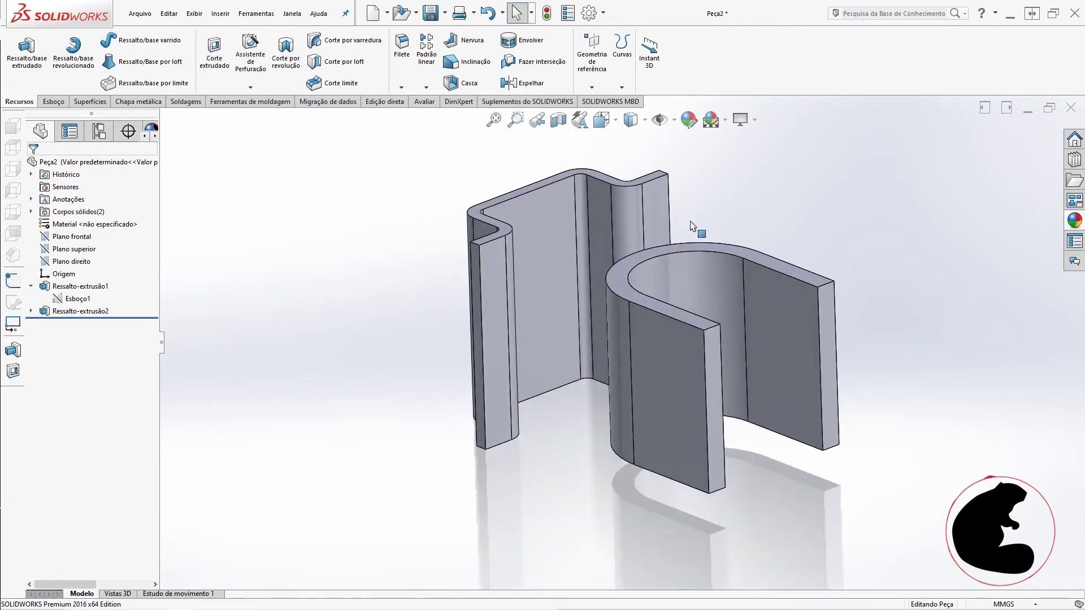
{"action": "scroll", "coordinate": [759, 218], "scroll_direction": "down", "scroll_amount": 1}
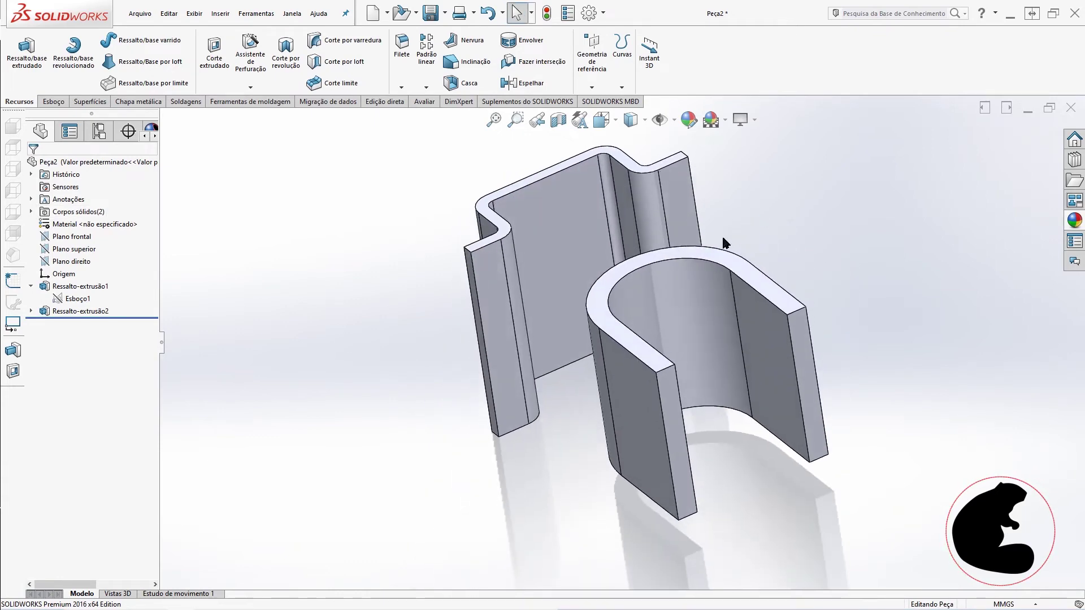
{"action": "left_click", "coordinate": [690, 211]}
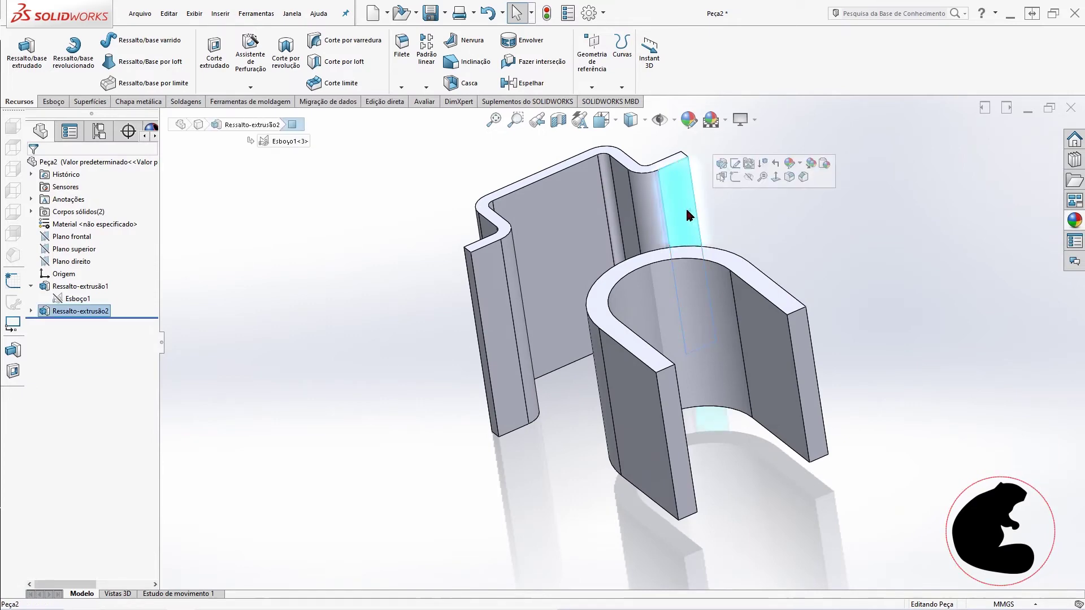
{"action": "left_click", "coordinate": [53, 101]}
{"action": "left_click", "coordinate": [17, 45]}
{"action": "right_click", "coordinate": [85, 321]}
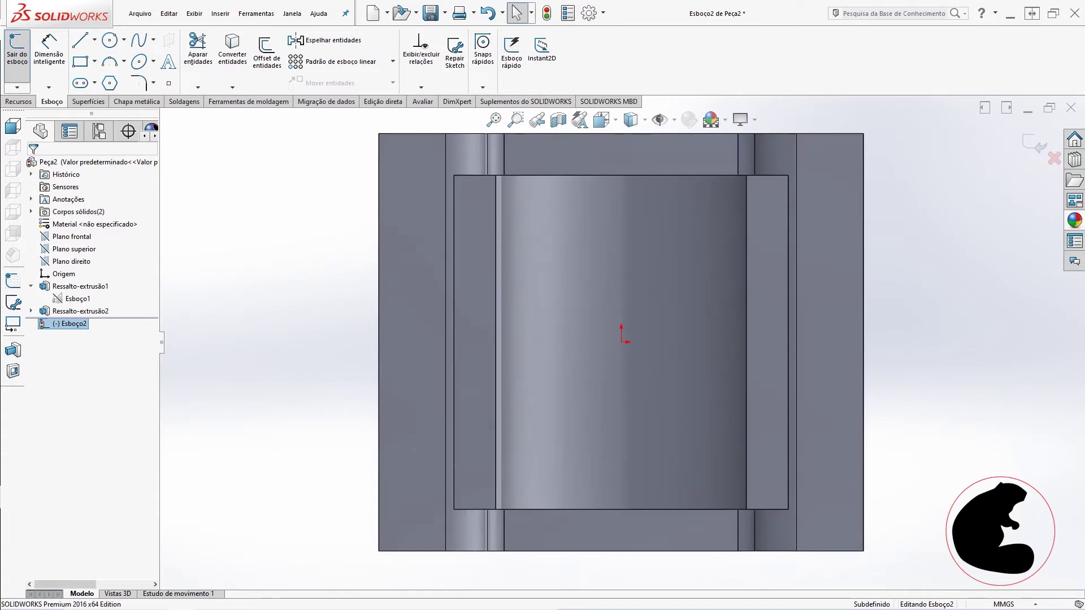
View Esboço2 Normal To and draw a vertical centreline up from the origin past the part.
{"action": "left_click", "coordinate": [40, 337]}
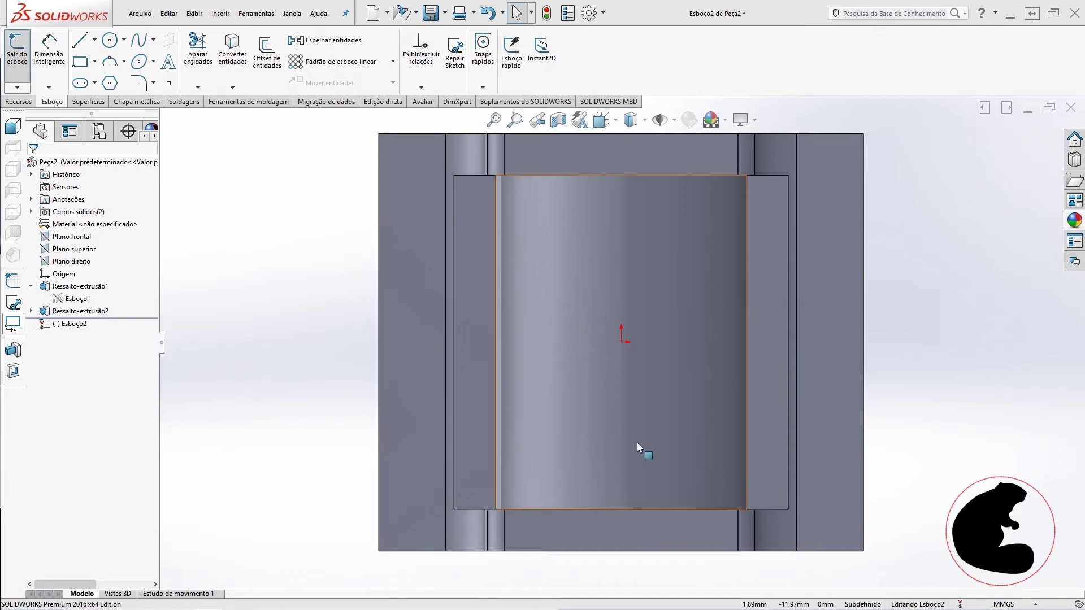
{"action": "key", "text": "z"}
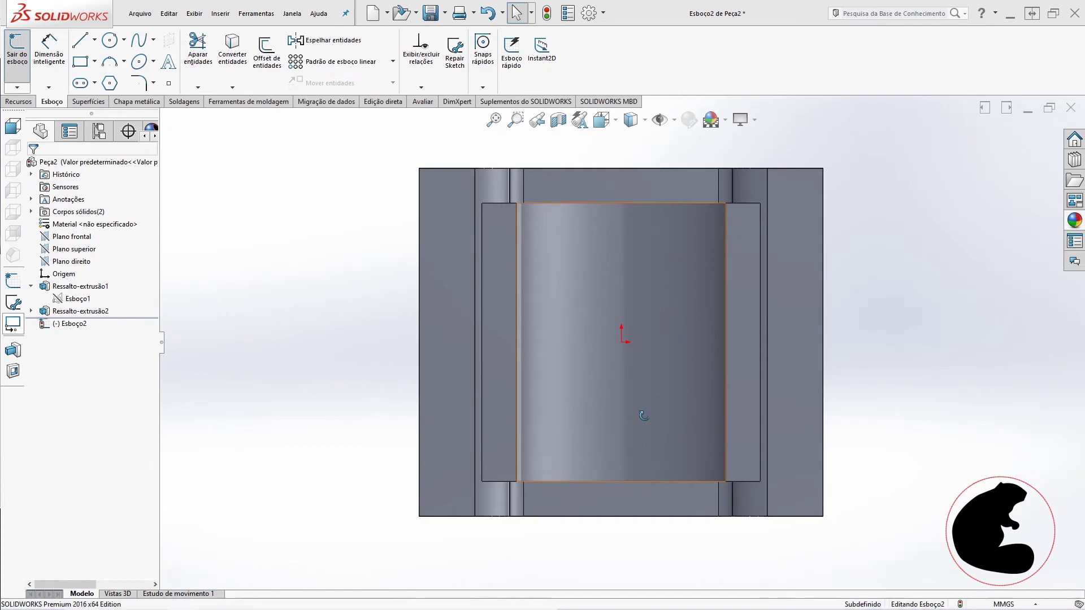
{"action": "middle_click_drag", "start_coordinate": [660, 348], "coordinate": [650, 429]}
{"action": "right_click", "coordinate": [79, 327]}
{"action": "left_click", "coordinate": [98, 316]}
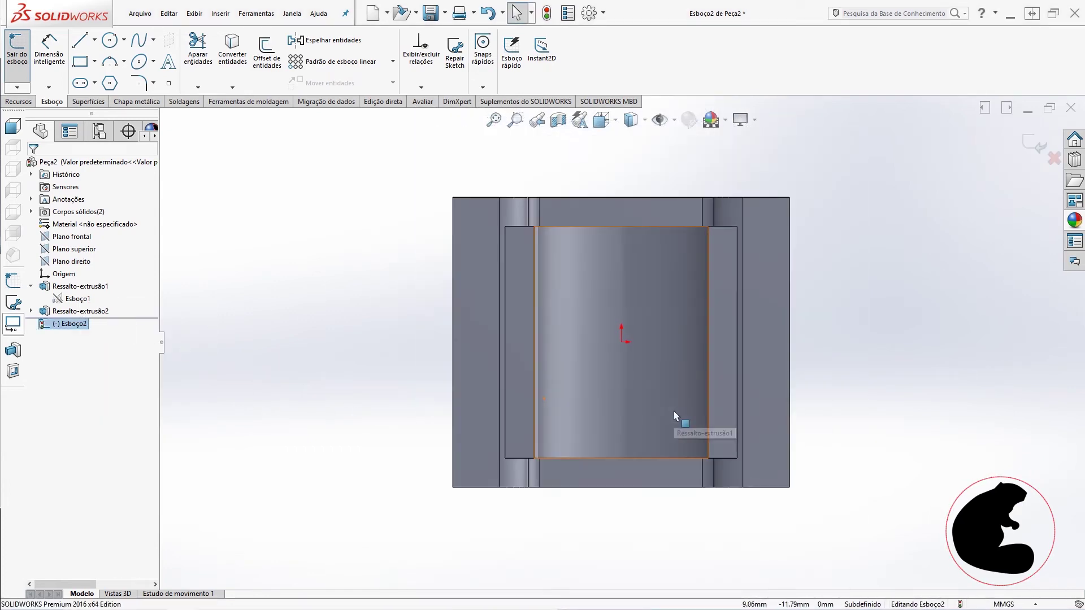
{"action": "left_click", "coordinate": [94, 39]}
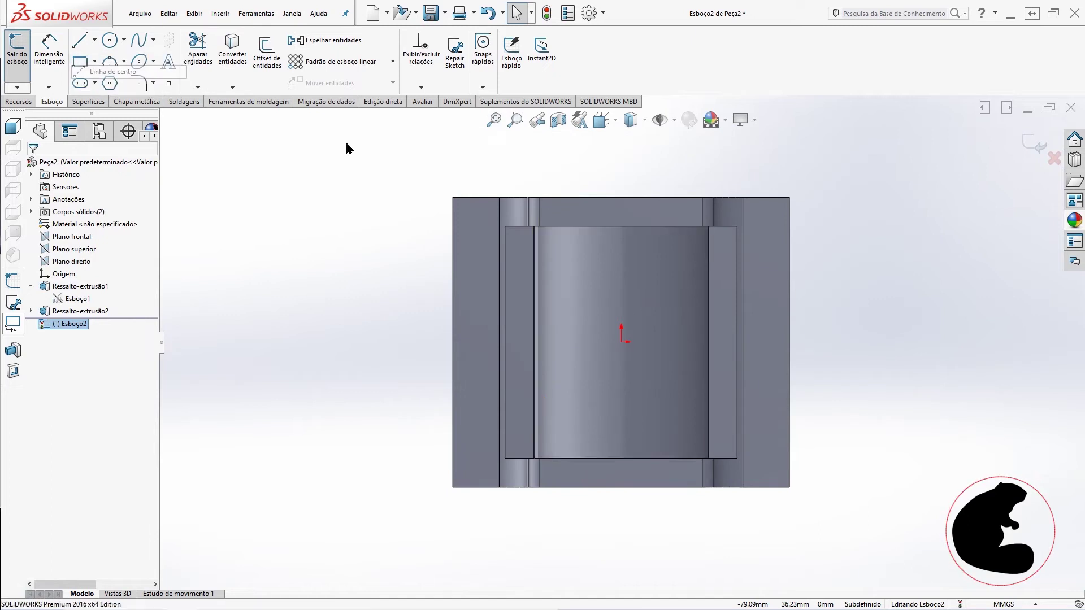
{"action": "left_click", "coordinate": [622, 342]}
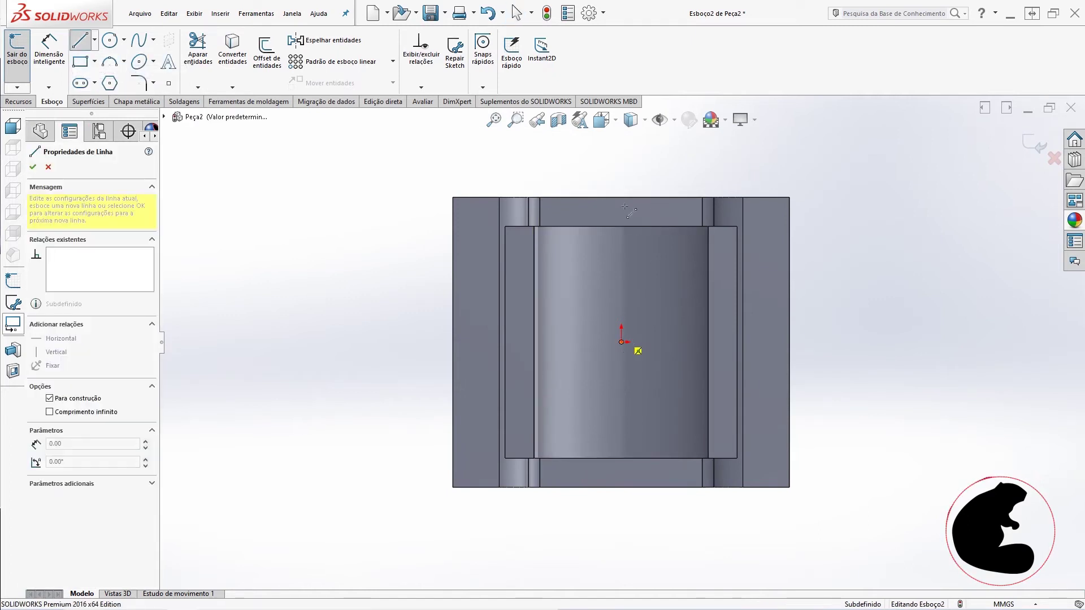
{"action": "left_click", "coordinate": [621, 161]}
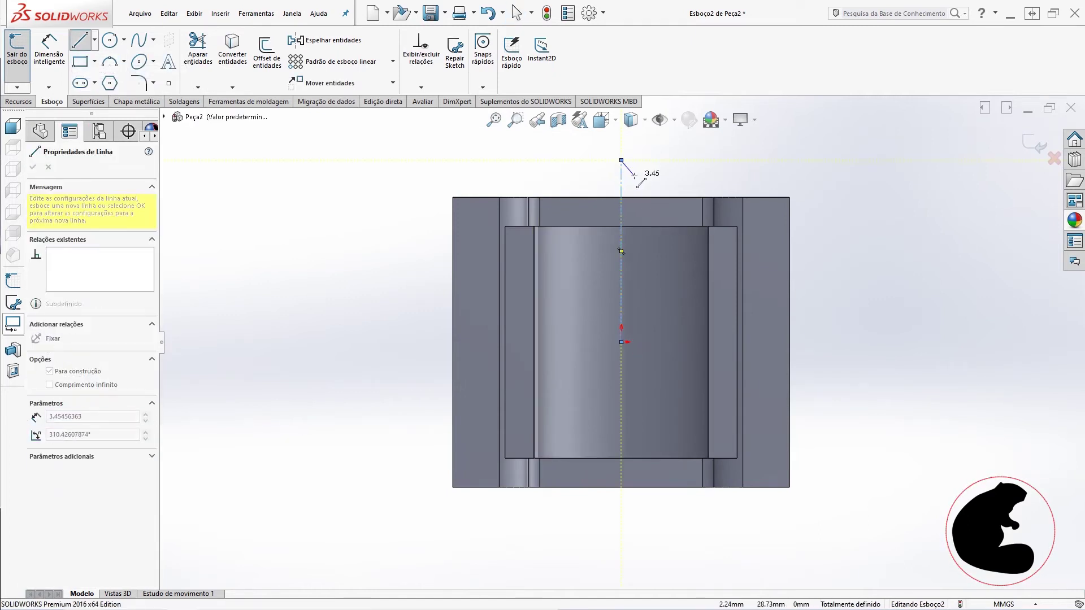
{"action": "key", "text": "Escape"}
{"action": "key", "text": "Escape"}
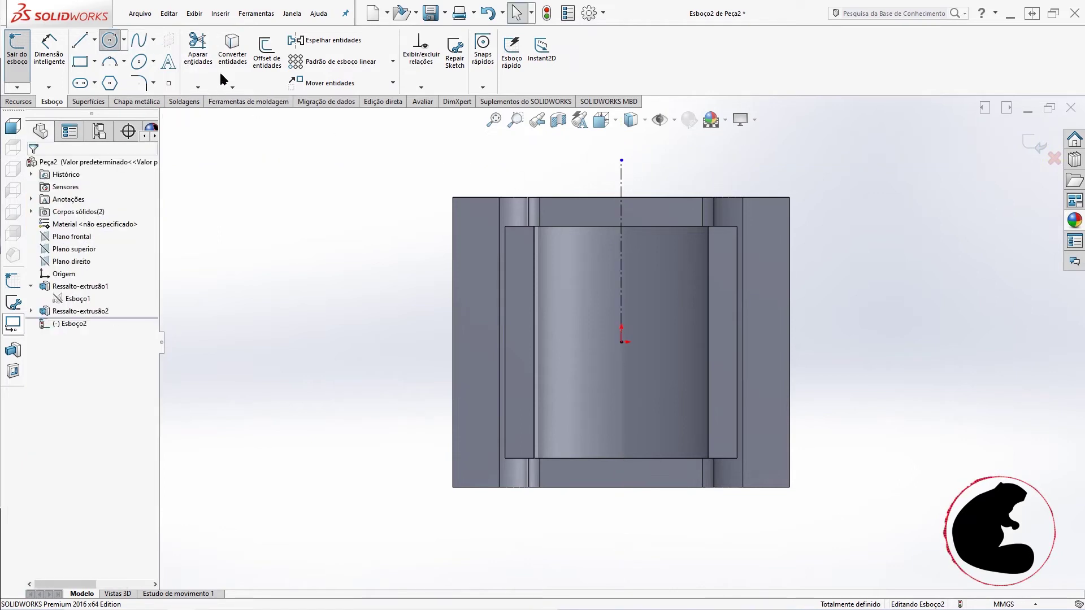
Draw three circles on the right strip (top, middle, bottom) and make them Equal.
{"action": "left_click_drag", "start_coordinate": [763, 219], "coordinate": [775, 232]}
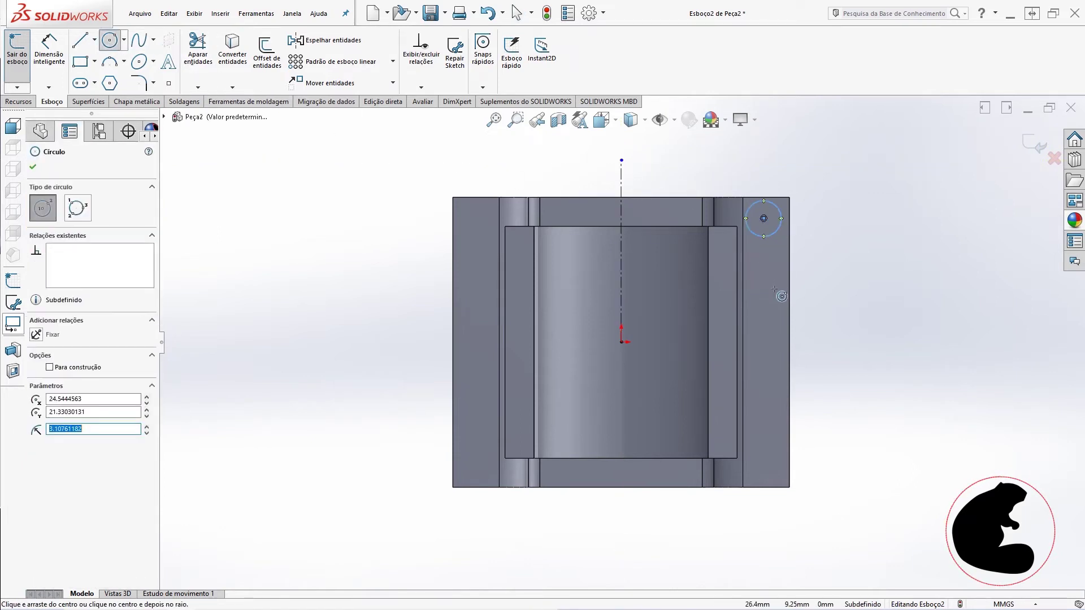
{"action": "left_click_drag", "start_coordinate": [763, 333], "coordinate": [785, 353]}
{"action": "left_click_drag", "start_coordinate": [763, 443], "coordinate": [781, 465]}
{"action": "key", "text": "Escape"}
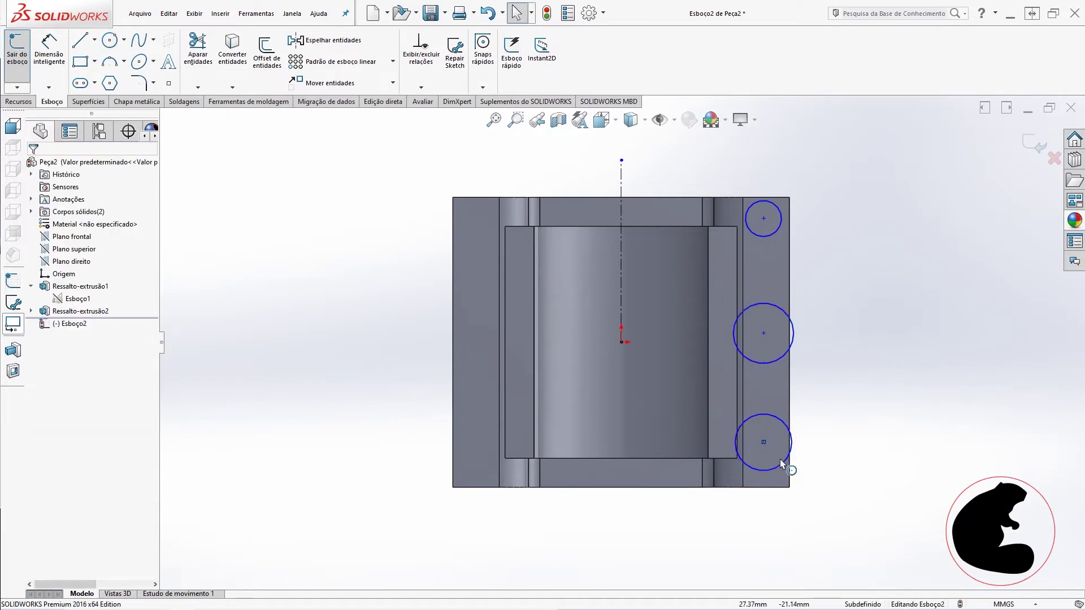
{"action": "left_click_drag", "start_coordinate": [704, 154], "coordinate": [819, 523]}
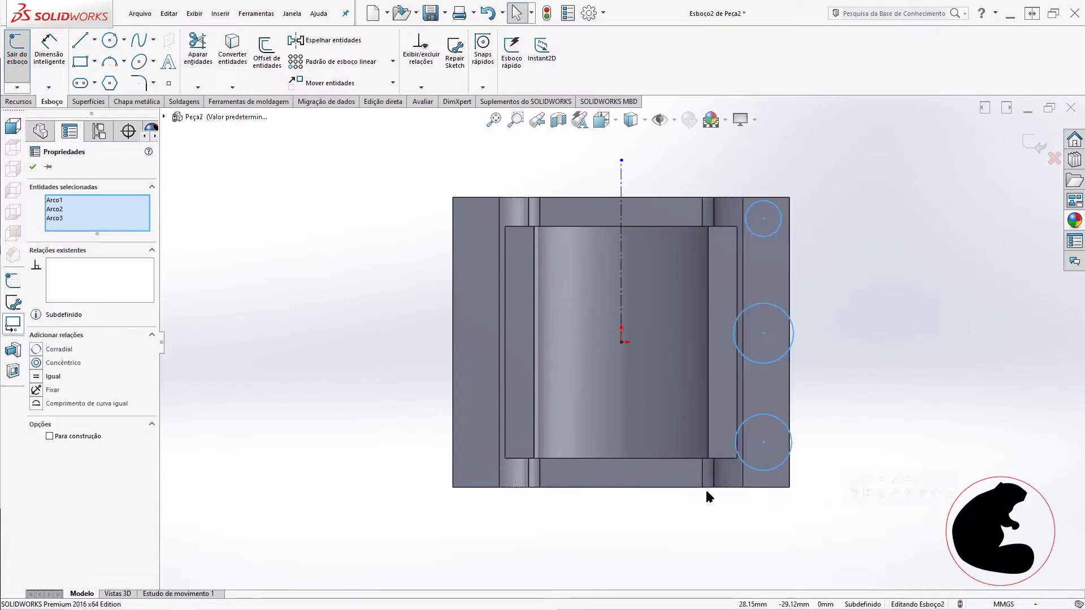
{"action": "left_click", "coordinate": [51, 376]}
{"action": "key", "text": "Escape"}
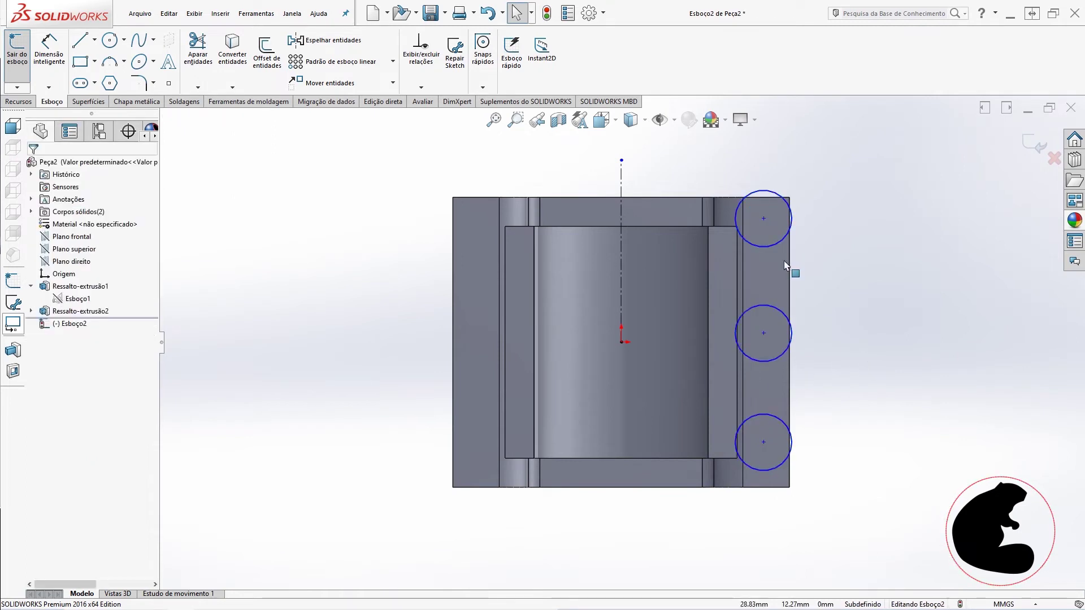
Align the three circle centres Vertical and make the middle centre Horizontal with the origin.
{"action": "left_click", "coordinate": [763, 220]}
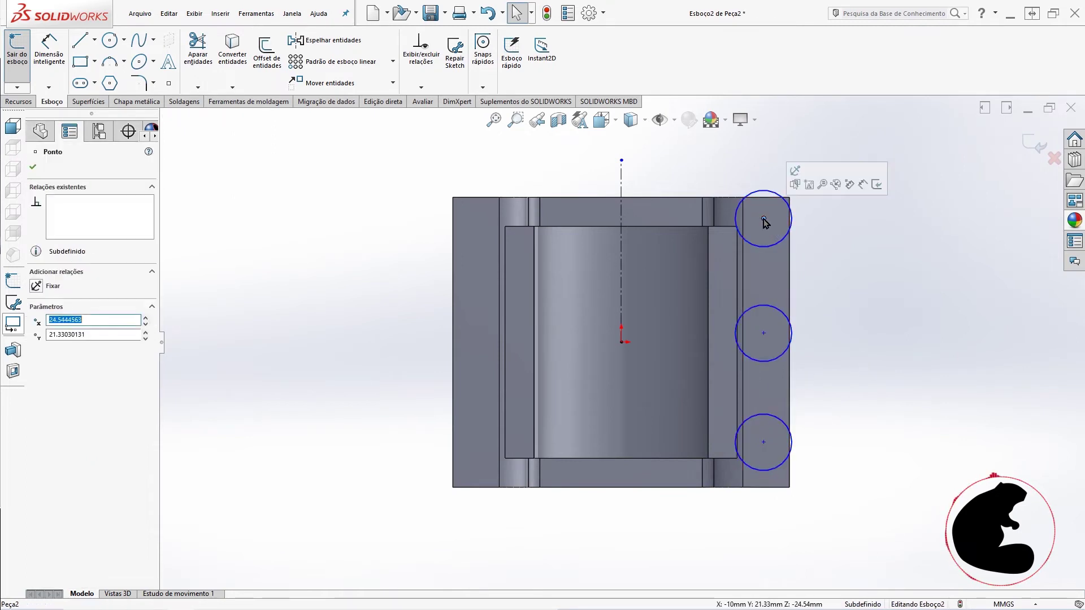
{"action": "left_click", "coordinate": [763, 334], "text": "ctrl"}
{"action": "left_click", "coordinate": [763, 442], "text": "ctrl"}
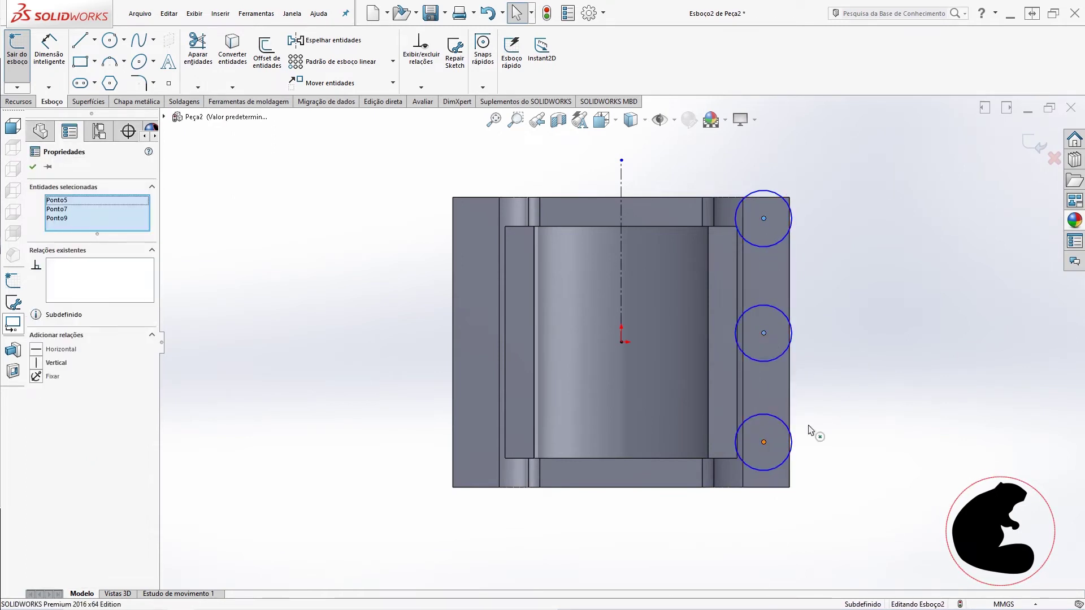
{"action": "left_click", "coordinate": [887, 294]}
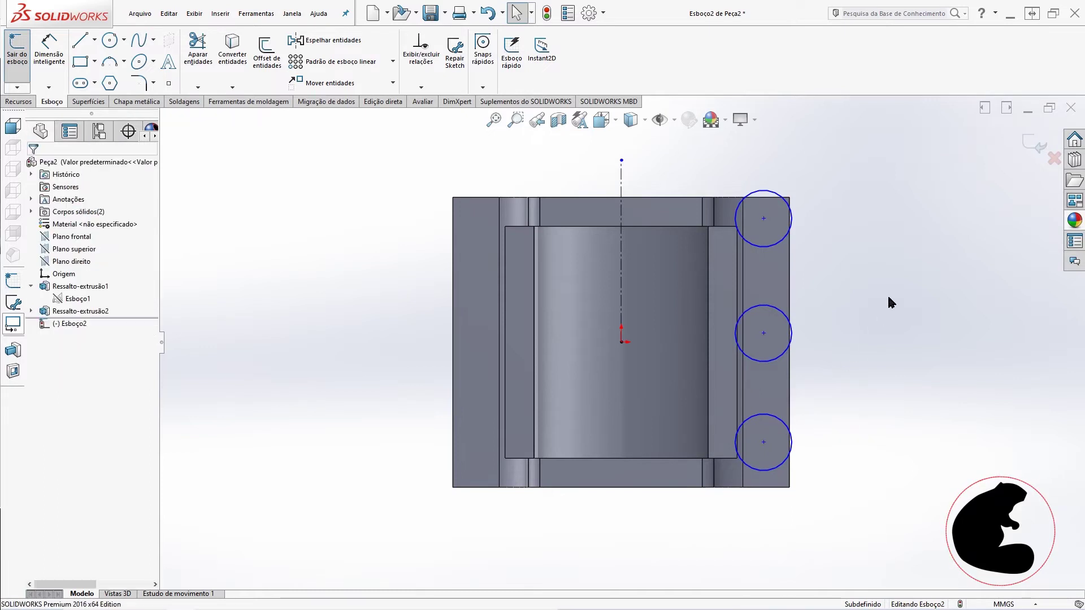
{"action": "left_click", "coordinate": [763, 332]}
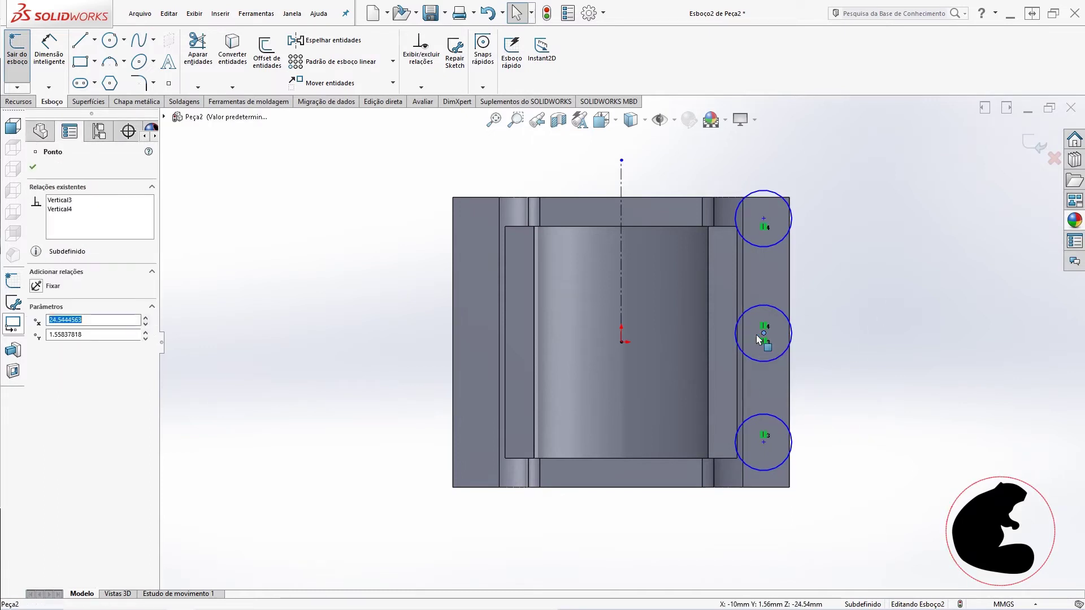
{"action": "left_click", "coordinate": [622, 341], "text": "ctrl"}
{"action": "left_click", "coordinate": [660, 302]}
{"action": "left_click", "coordinate": [880, 288]}
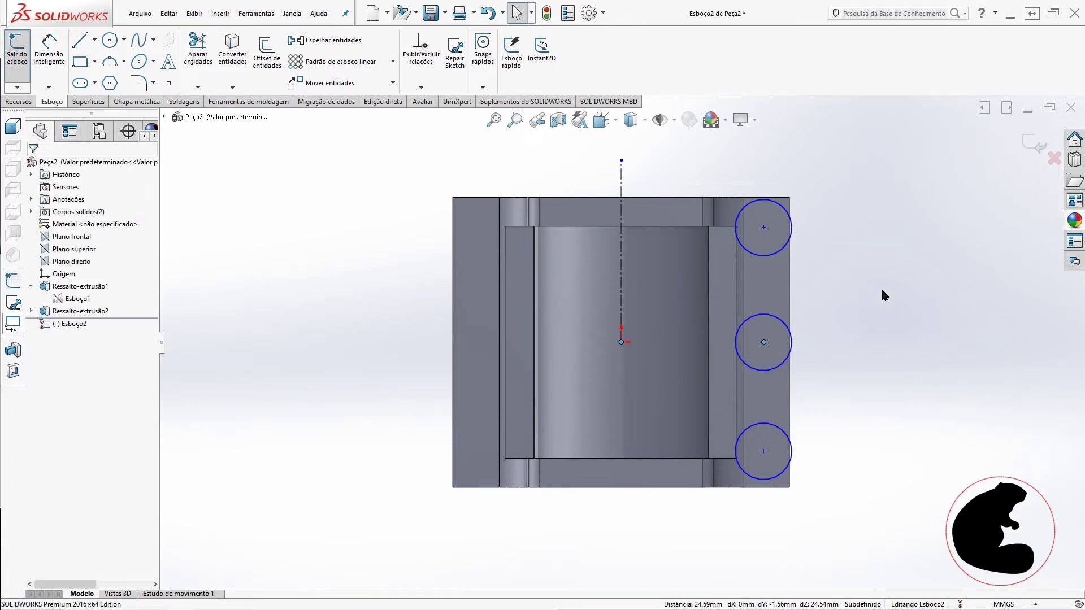
{"action": "left_click", "coordinate": [49, 49]}
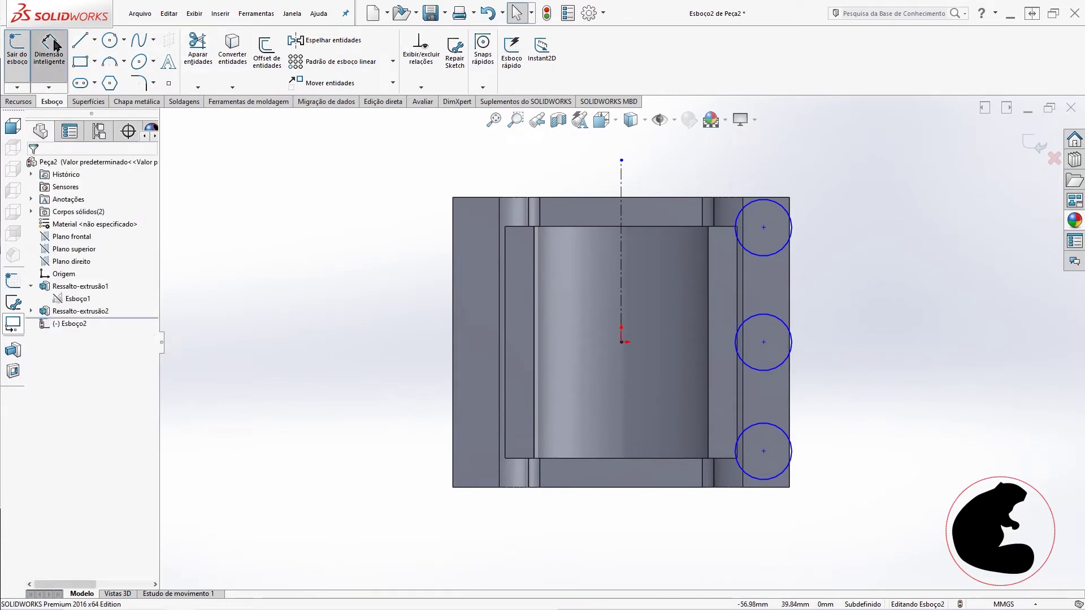
Dimension the three hole centres 20 mm apart vertically.
{"action": "left_click", "coordinate": [765, 228]}
{"action": "left_click", "coordinate": [764, 342]}
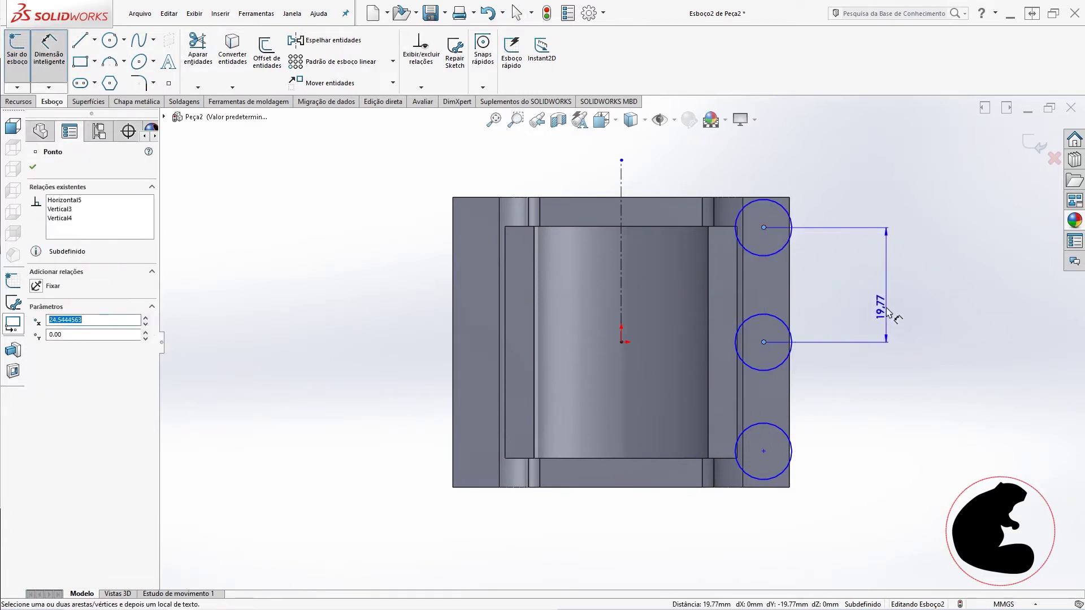
{"action": "left_click", "coordinate": [886, 312]}
{"action": "key", "text": "Return"}
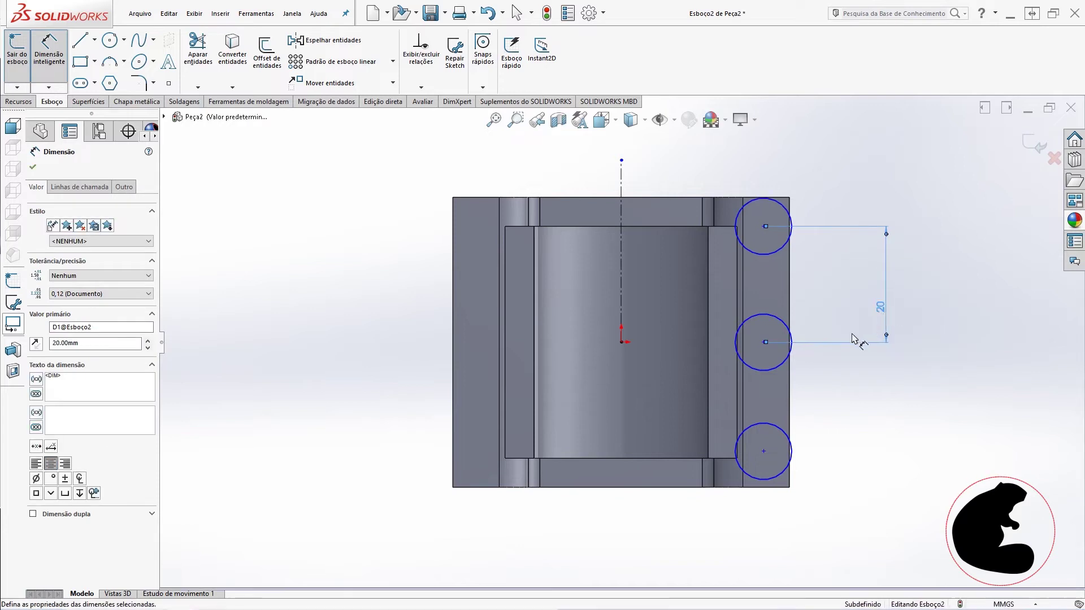
{"action": "left_click", "coordinate": [764, 343]}
{"action": "left_click", "coordinate": [764, 450]}
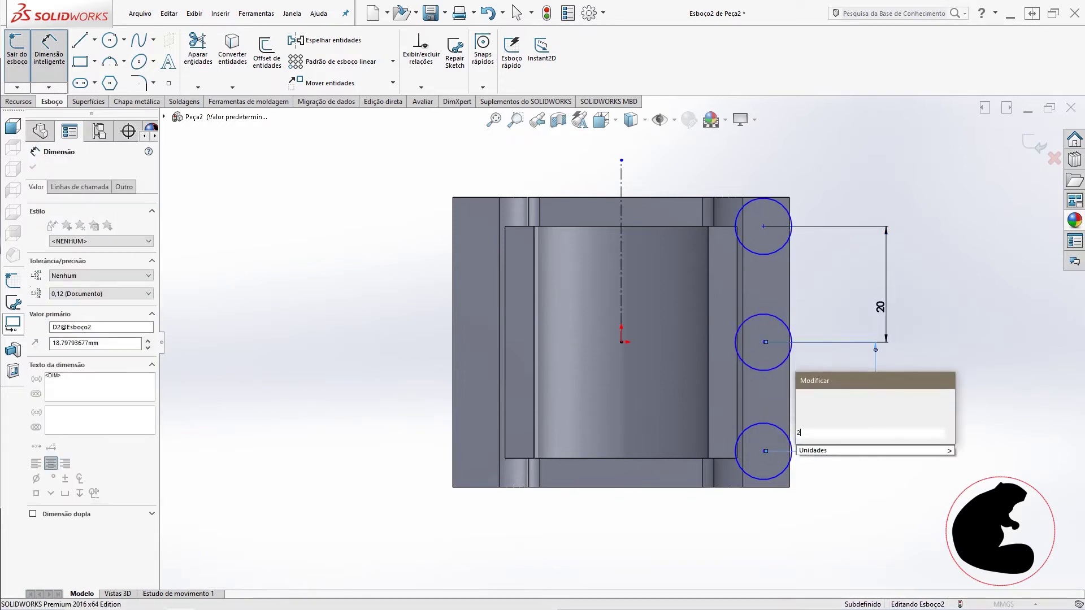
{"action": "type", "text": "20"}
{"action": "key", "text": "Return"}
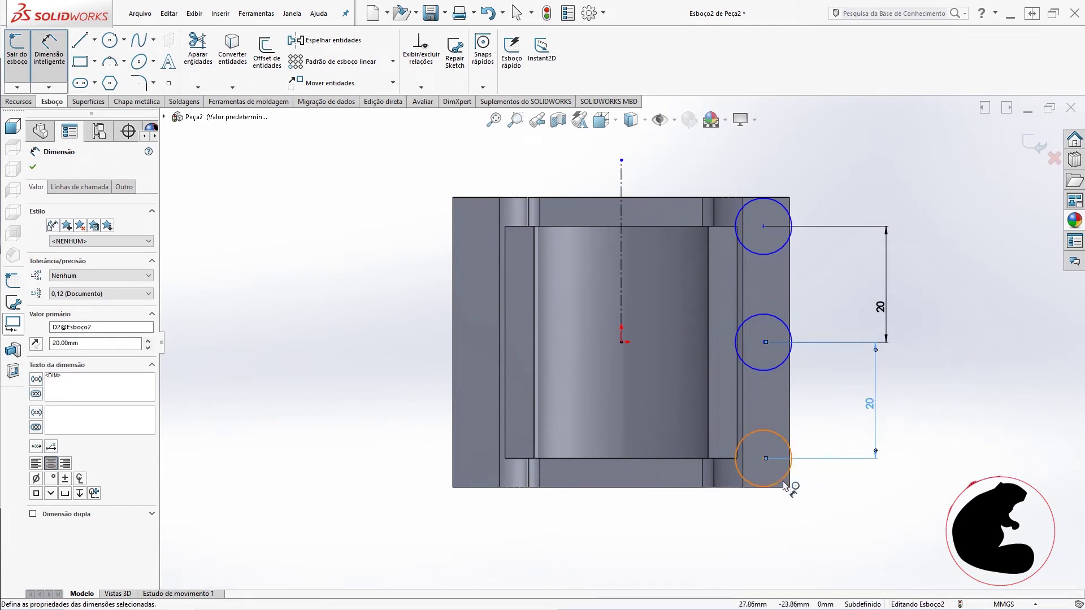
Give the bottom hole a 4 mm diameter and place its centre 4 mm from the right edge.
{"action": "left_click", "coordinate": [784, 486]}
{"action": "left_click", "coordinate": [820, 491]}
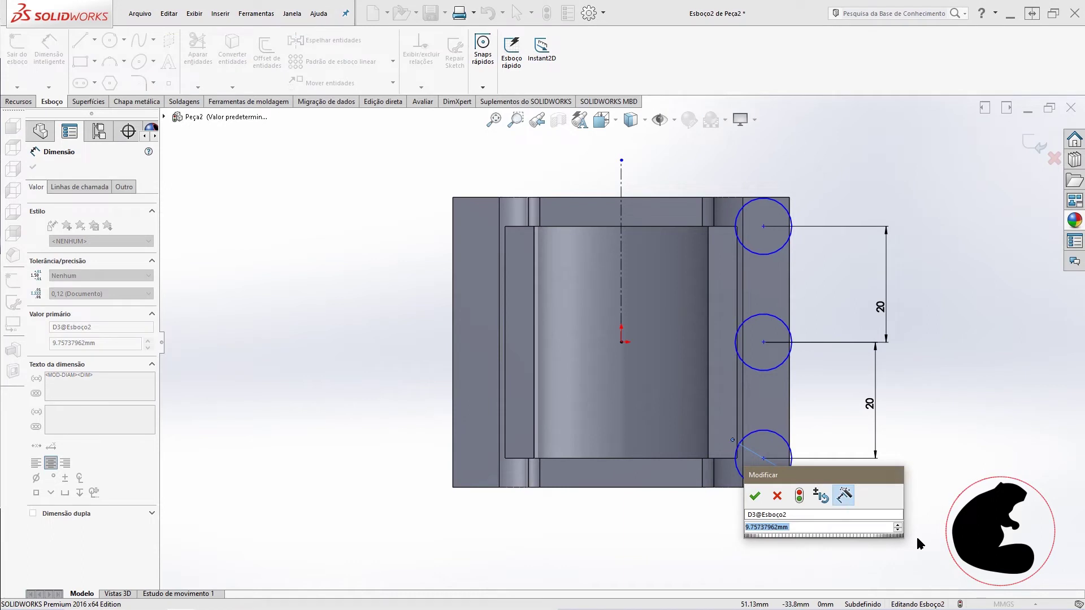
{"action": "type", "text": "4"}
{"action": "key", "text": "Return"}
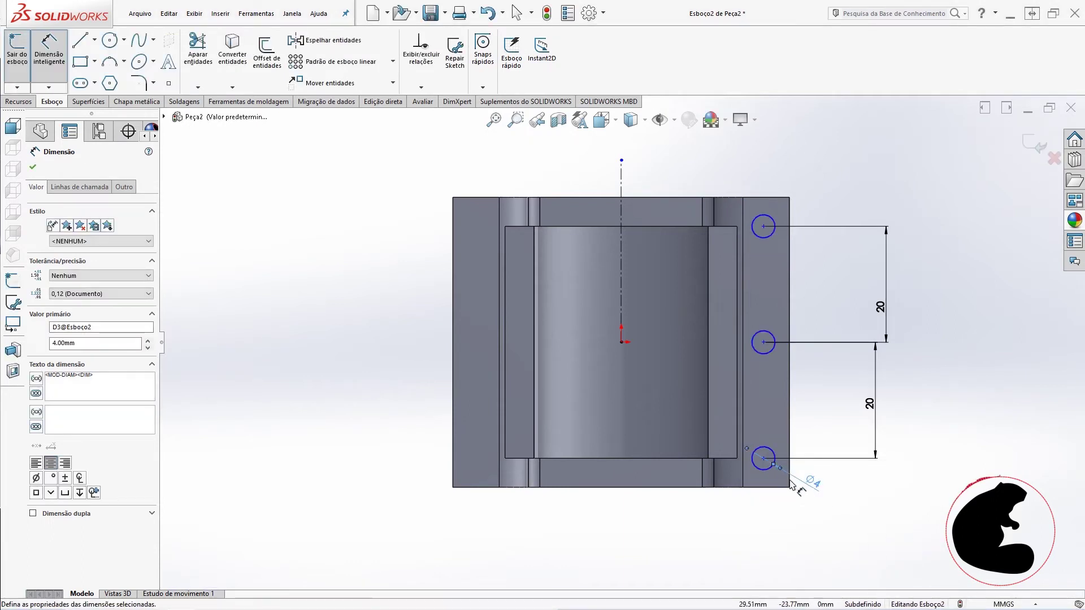
{"action": "left_click", "coordinate": [763, 458]}
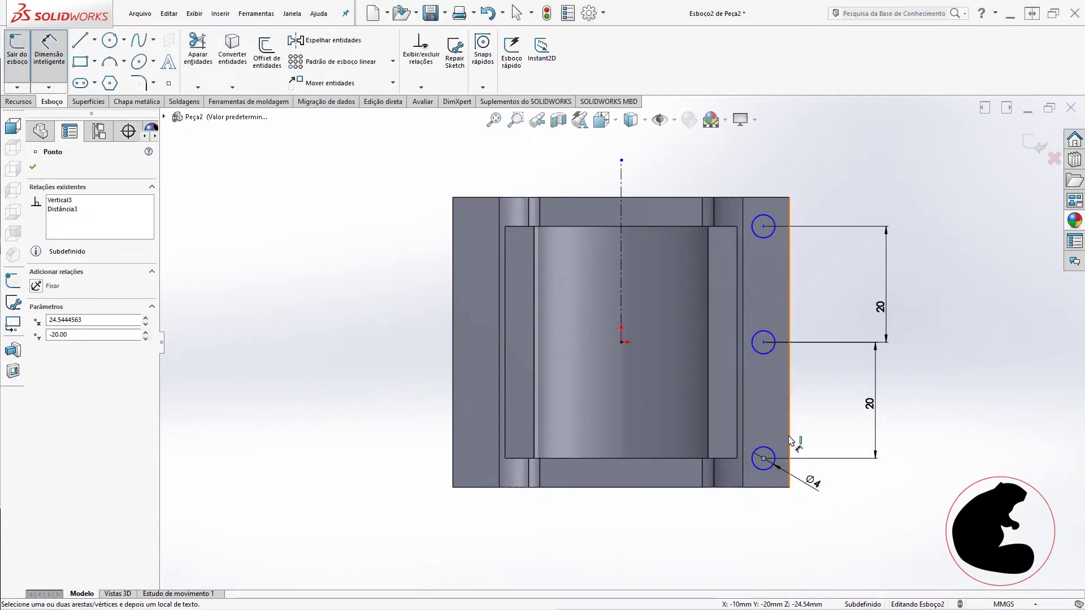
{"action": "left_click", "coordinate": [789, 441]}
{"action": "left_click", "coordinate": [809, 539]}
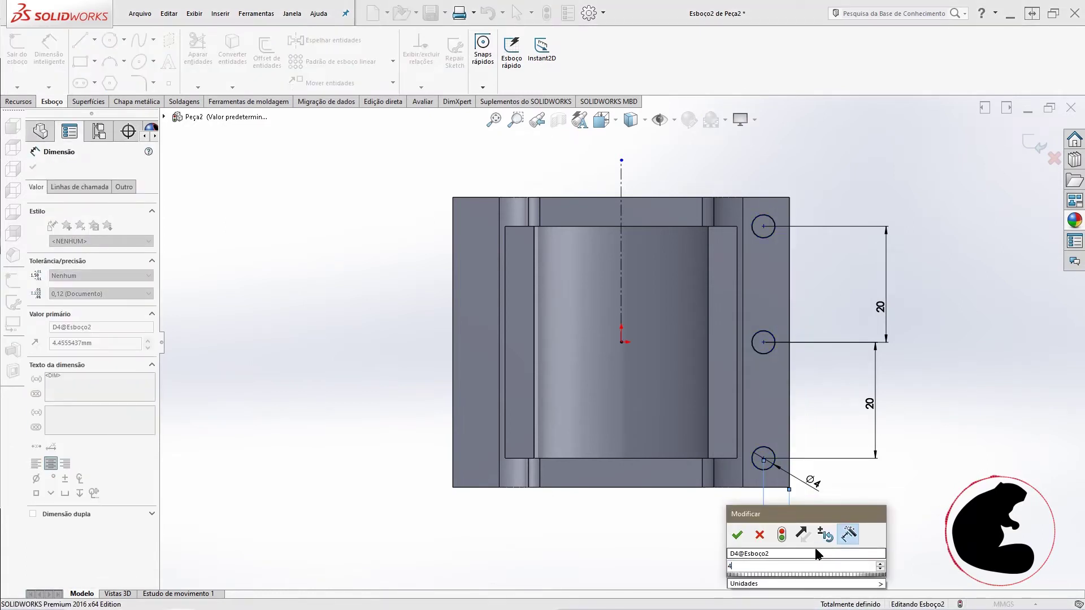
{"action": "type", "text": "4"}
{"action": "key", "text": "Return"}
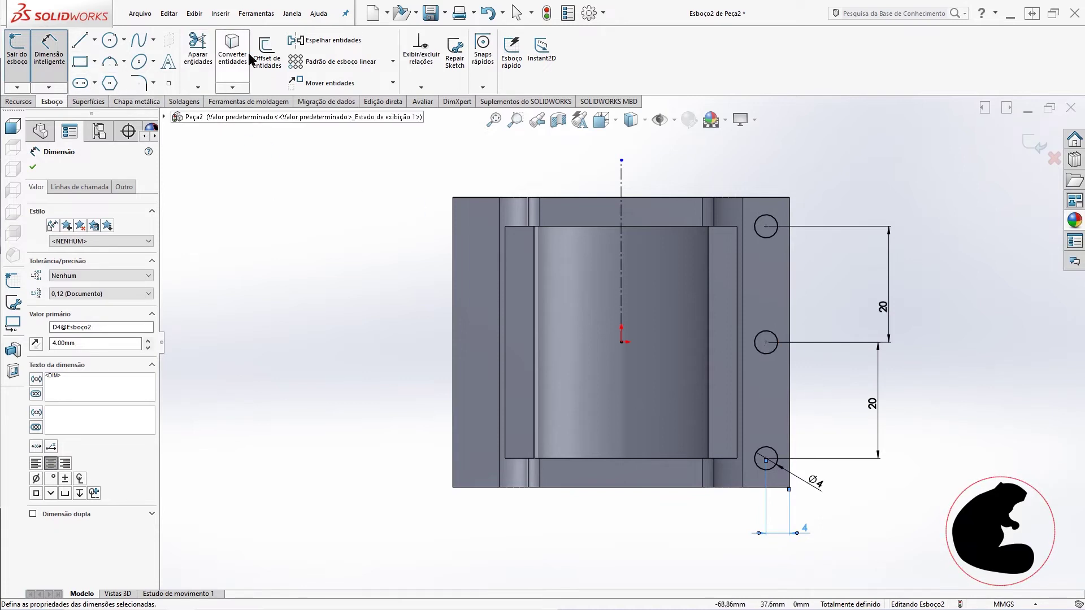
{"action": "left_click", "coordinate": [327, 40]}
Mirror the three Ø4 circles about the vertical centreline onto the left flange.
{"action": "left_click_drag", "start_coordinate": [700, 148], "coordinate": [842, 551]}
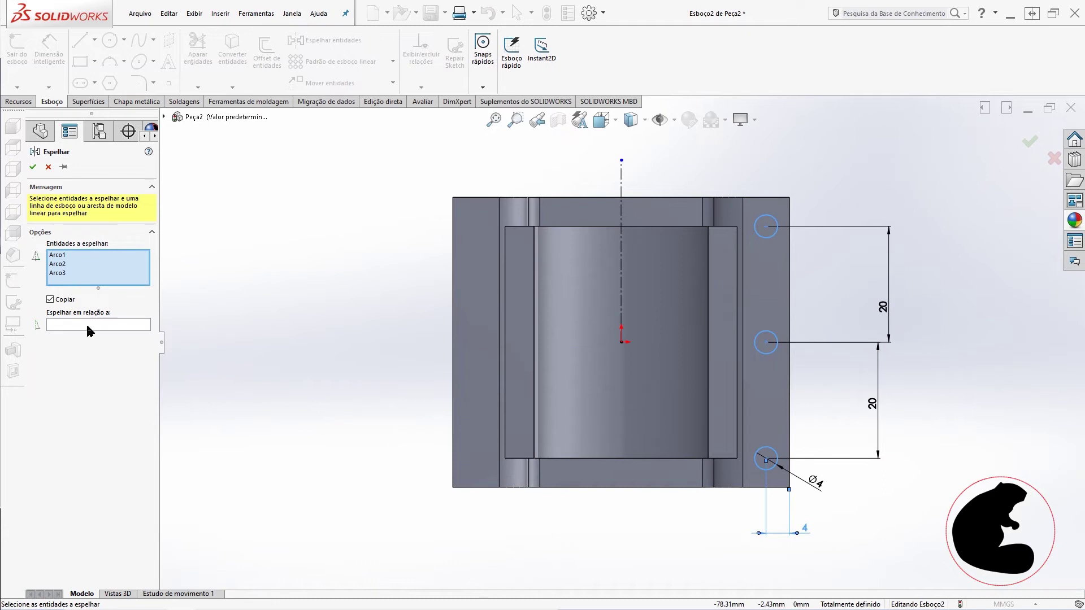
{"action": "left_click", "coordinate": [621, 179]}
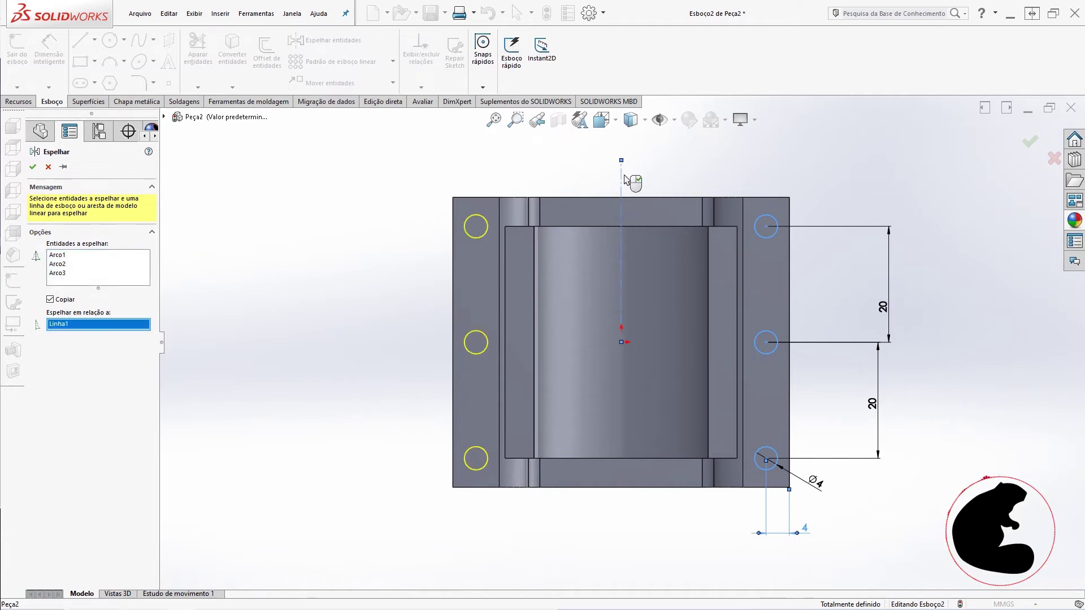
{"action": "left_click", "coordinate": [32, 167]}
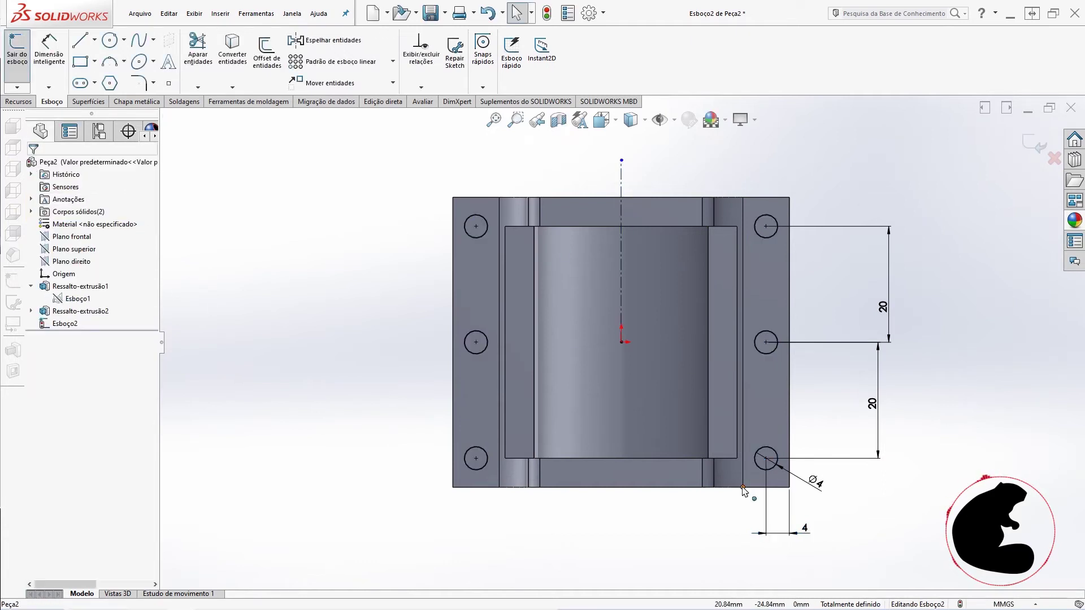
{"action": "left_click", "coordinate": [17, 102]}
Extrude-cut the six circles through the flanges with an Até o próximo (Up To Next) end condition.
{"action": "left_click", "coordinate": [214, 50]}
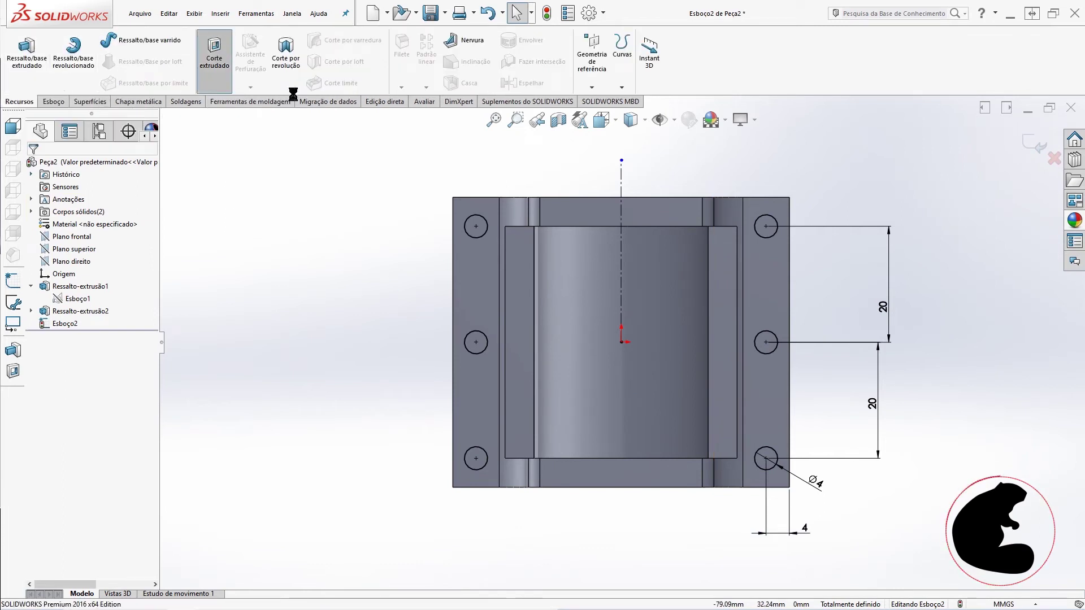
{"action": "left_click", "coordinate": [88, 236]}
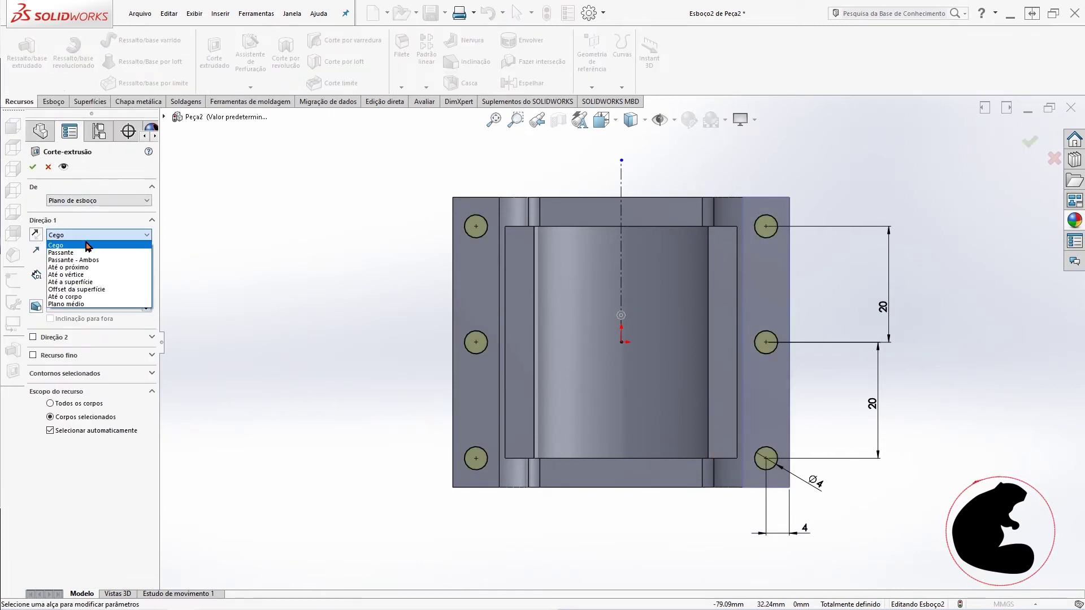
{"action": "left_click", "coordinate": [86, 274]}
{"action": "mouse_move", "coordinate": [432, 227]}
{"action": "middle_mouse_down"}
{"action": "mouse_move", "coordinate": [426, 240]}
{"action": "mouse_move", "coordinate": [376, 205]}
{"action": "middle_mouse_up"}
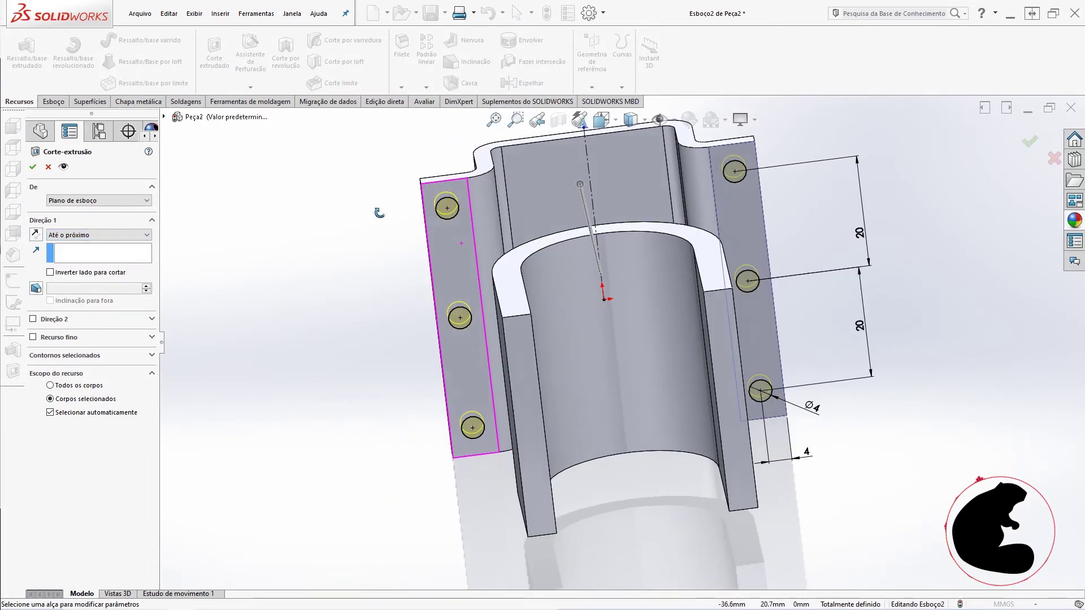
{"action": "left_click", "coordinate": [33, 167]}
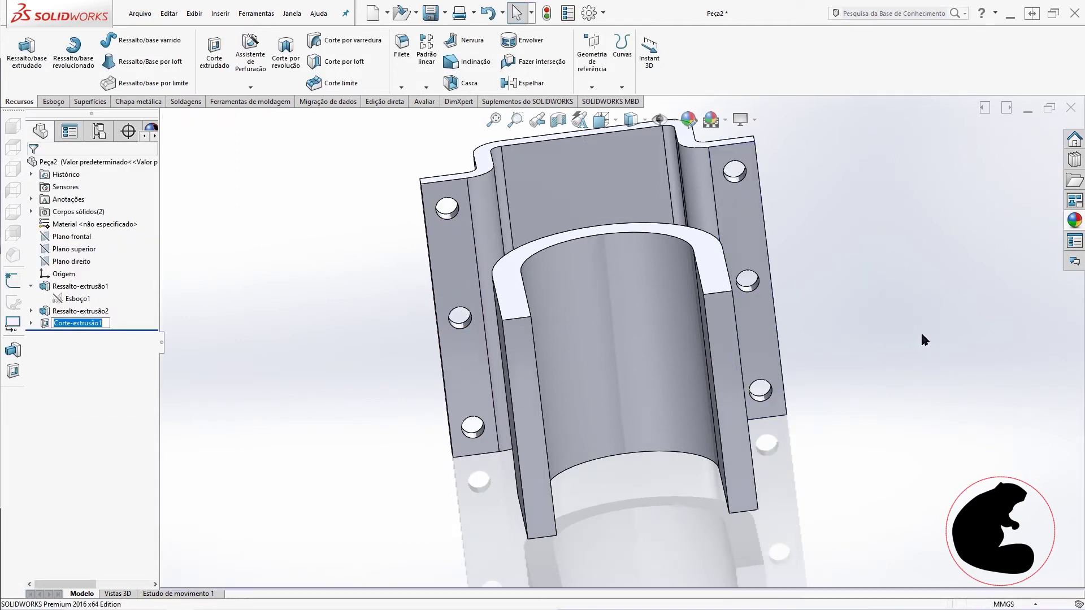
Orbit the model to inspect the bracket and its inner U-channel face.
{"action": "middle_click_drag", "start_coordinate": [794, 301], "coordinate": [537, 244]}
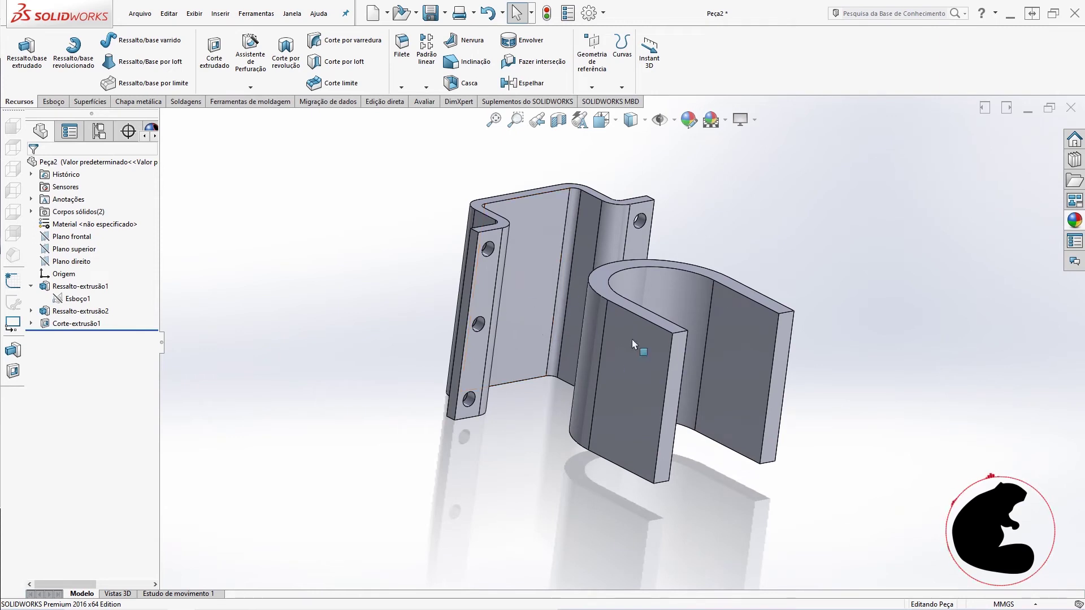
{"action": "middle_click_drag", "start_coordinate": [588, 350], "coordinate": [537, 306]}
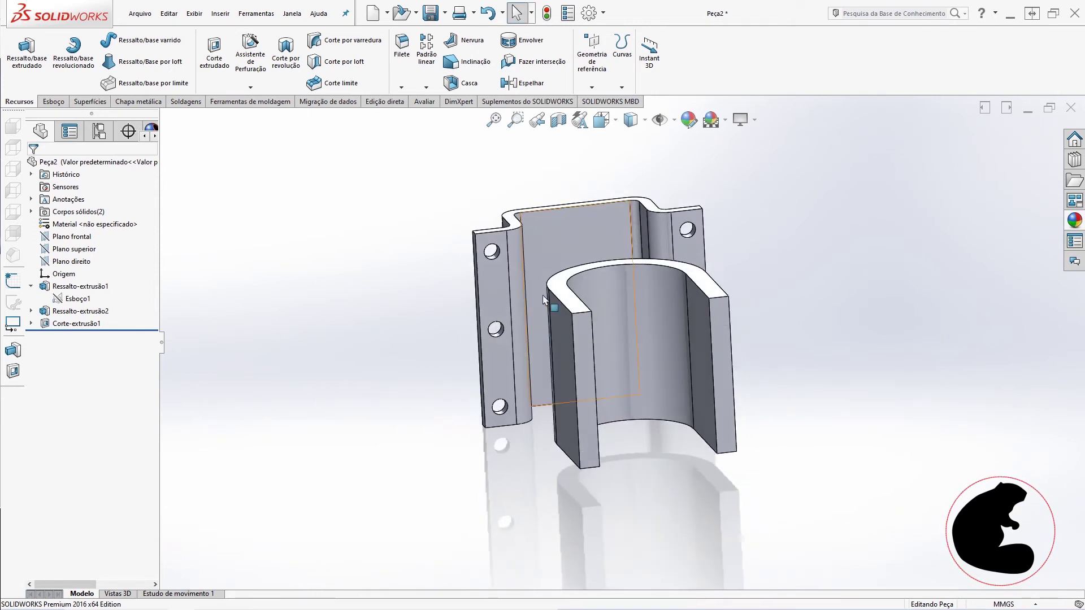
{"action": "left_click", "coordinate": [561, 247]}
{"action": "middle_click_drag", "start_coordinate": [561, 248], "coordinate": [536, 244]}
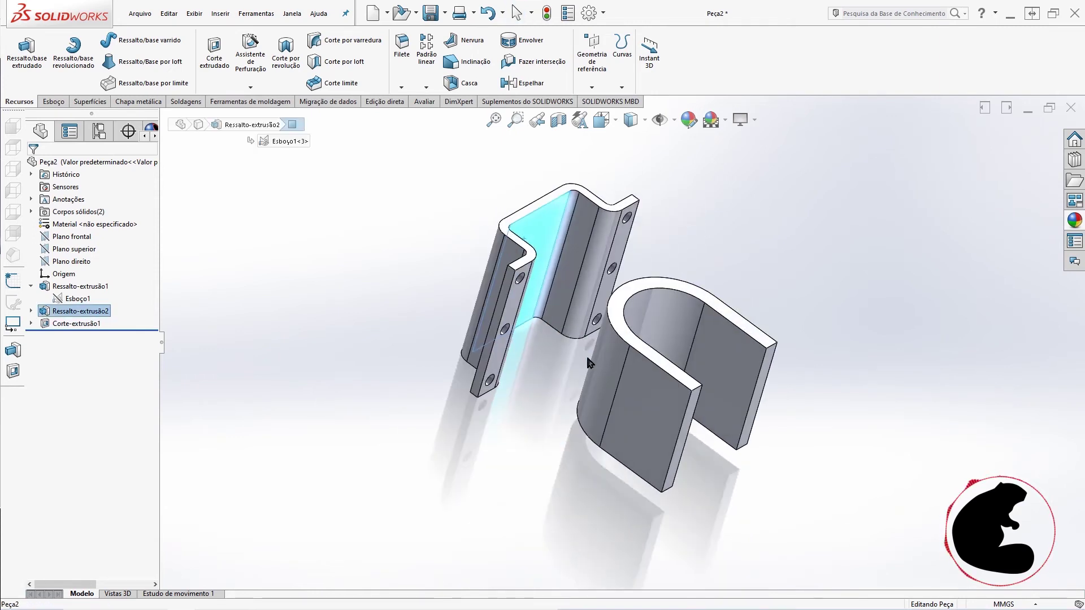
{"action": "middle_click_drag", "start_coordinate": [501, 280], "coordinate": [532, 251]}
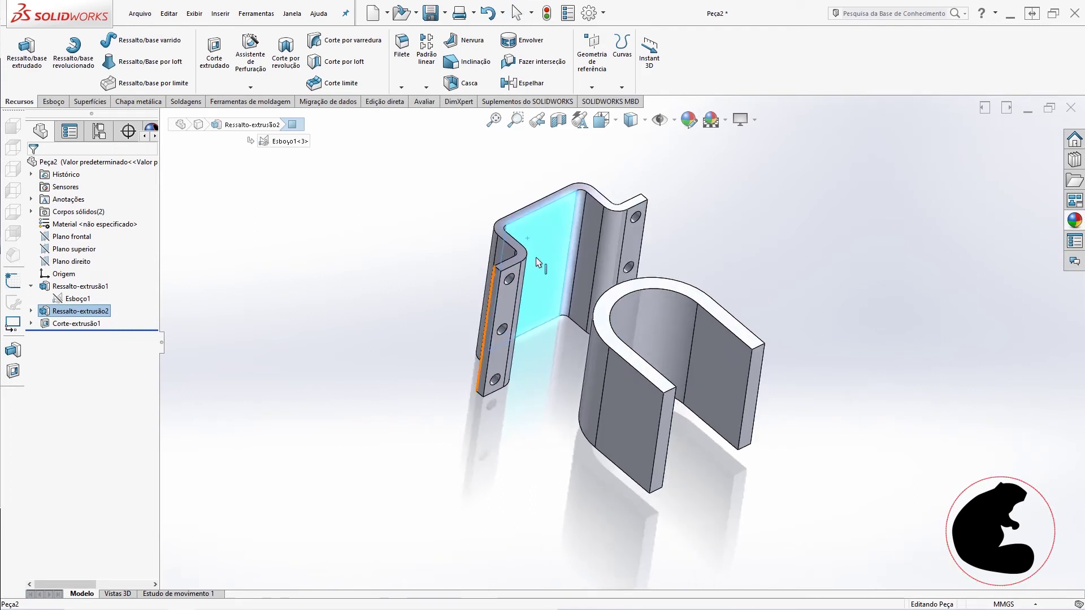
{"action": "key", "text": "Escape"}
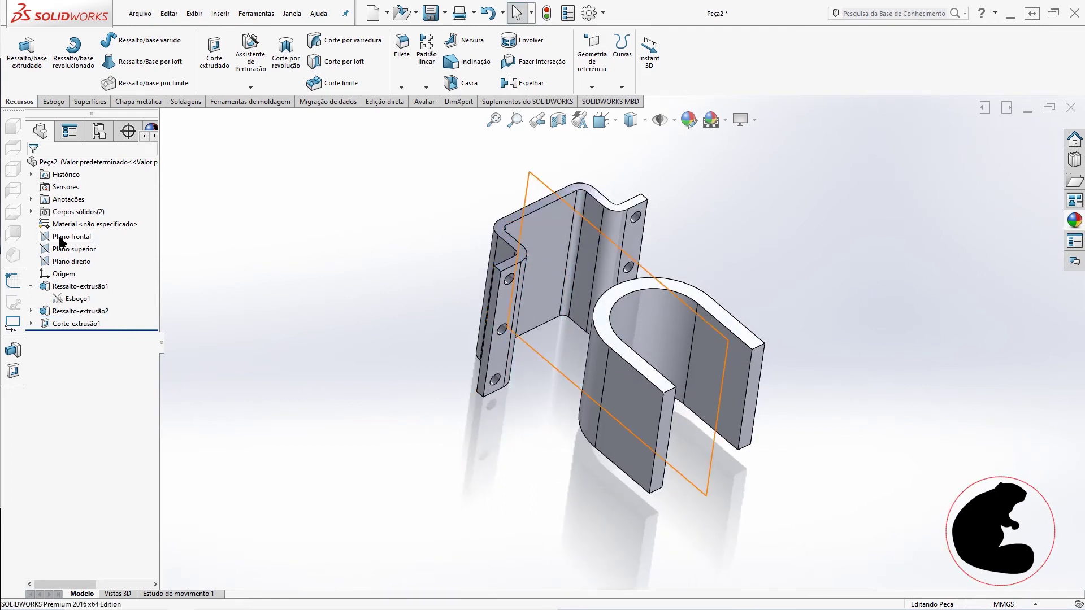
Start a new sketch on Plano direito and turn the view normal to it.
{"action": "left_click", "coordinate": [68, 261]}
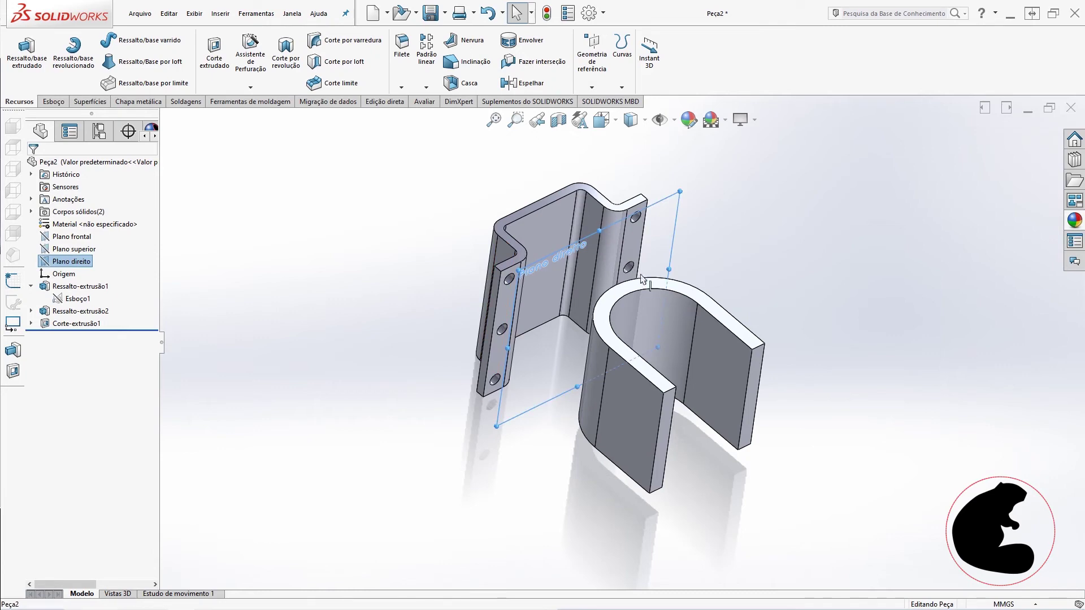
{"action": "middle_click_drag", "start_coordinate": [611, 305], "coordinate": [658, 321]}
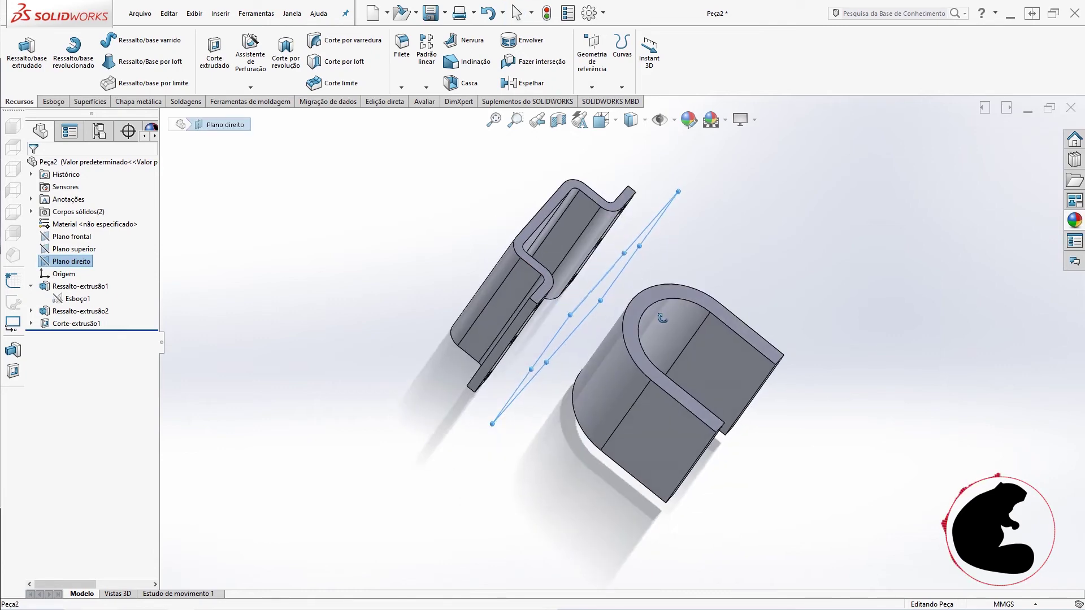
{"action": "left_click", "coordinate": [54, 101]}
{"action": "left_click", "coordinate": [17, 54]}
{"action": "right_click", "coordinate": [70, 335]}
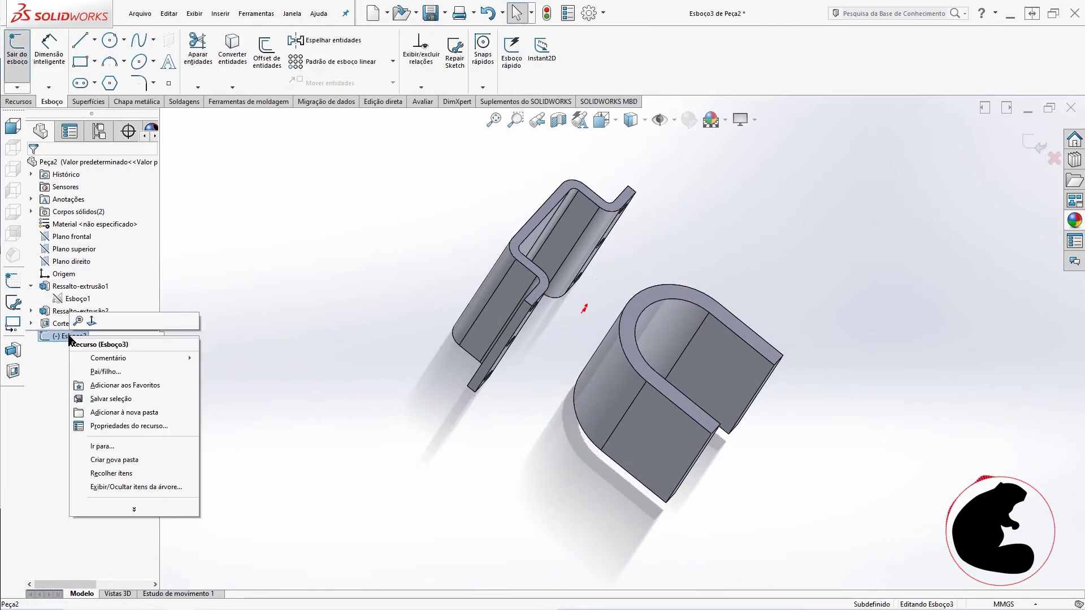
{"action": "left_click", "coordinate": [86, 316]}
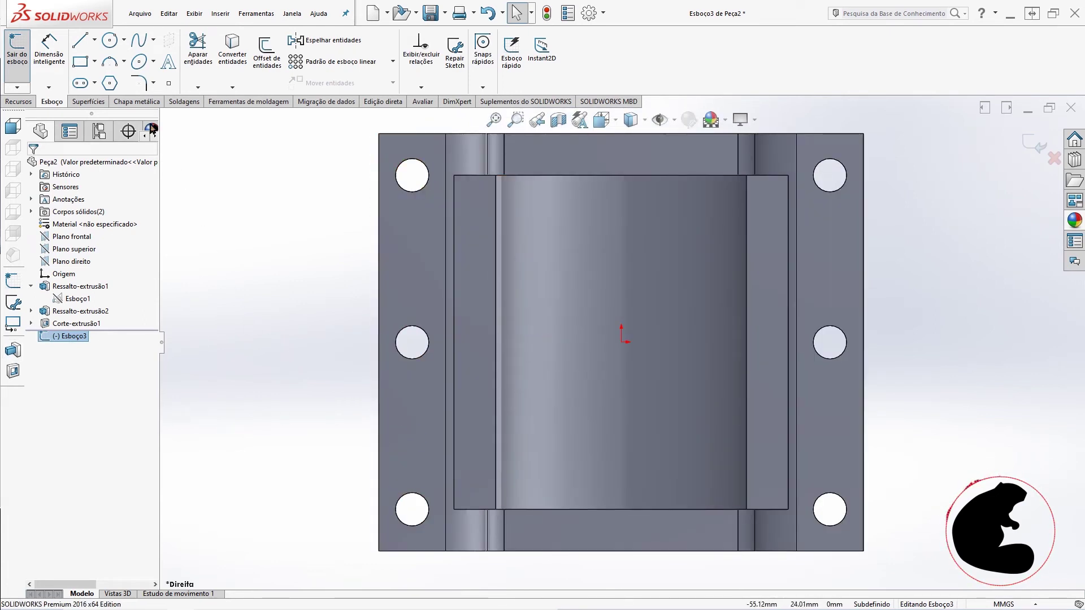
{"action": "left_click", "coordinate": [88, 83]}
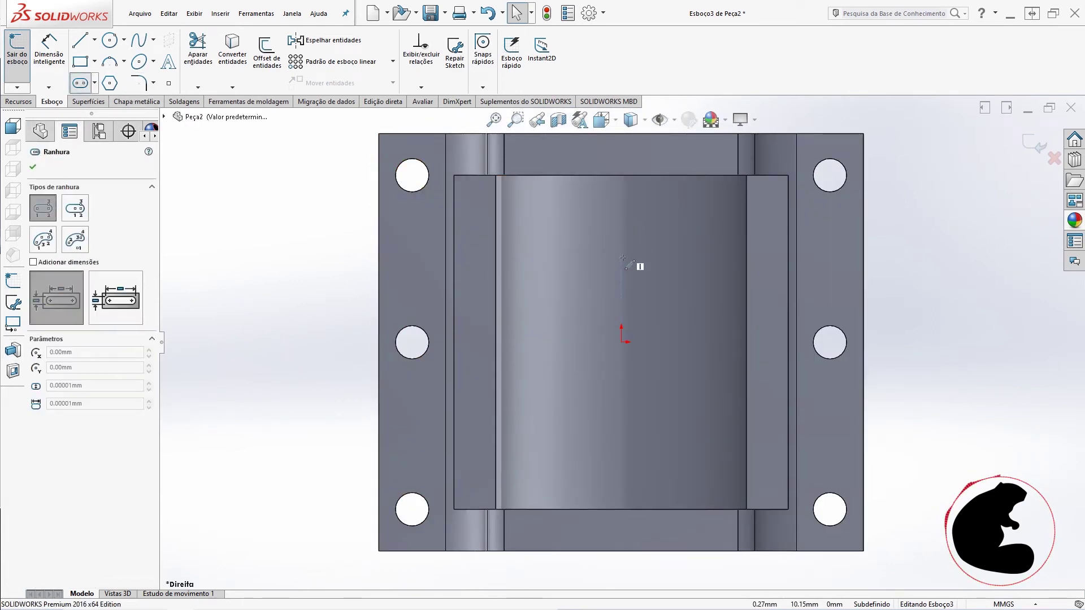
Draw a vertical and a horizontal straight slot crossing near the origin.
{"action": "left_click", "coordinate": [621, 419]}
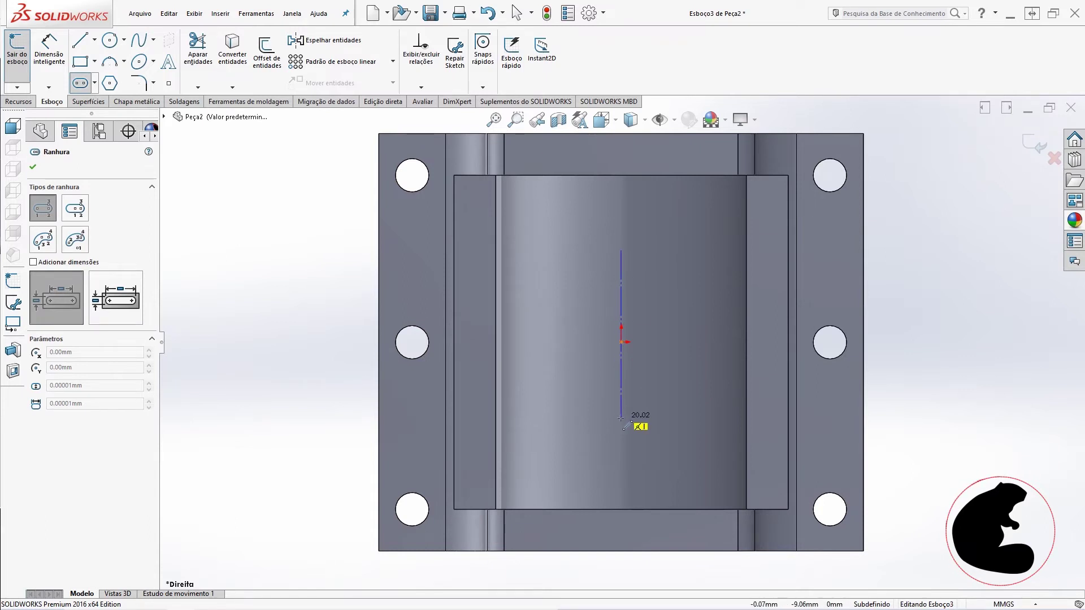
{"action": "left_click", "coordinate": [650, 432]}
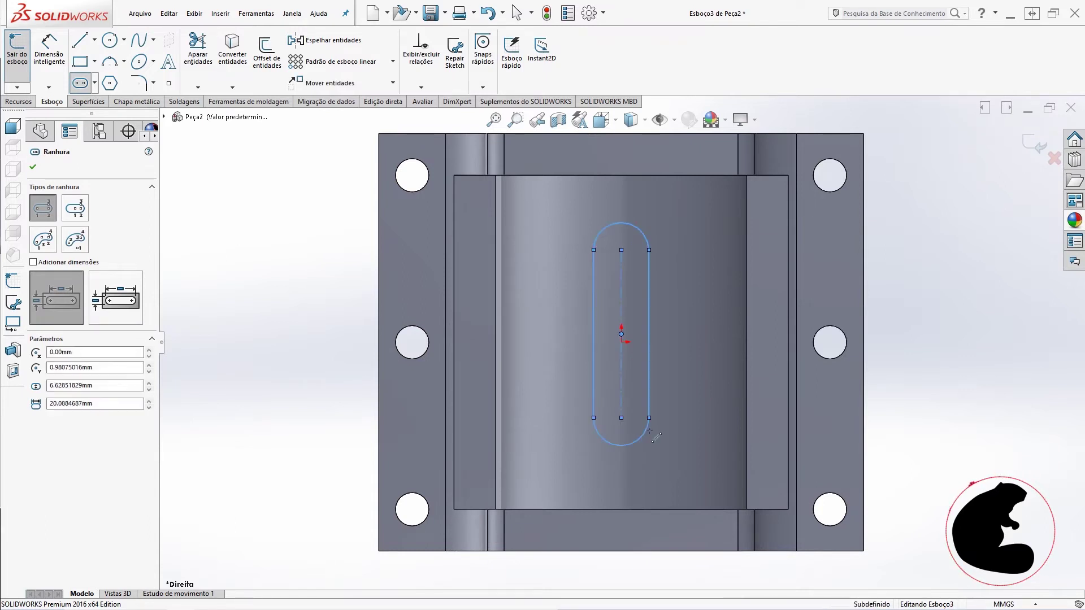
{"action": "left_click", "coordinate": [540, 335]}
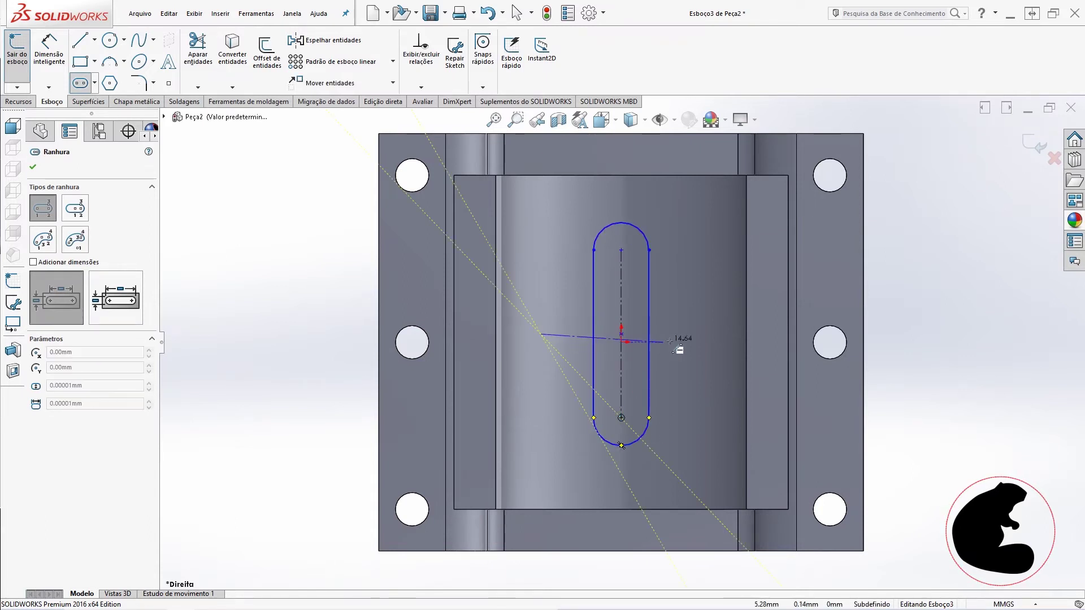
{"action": "left_click", "coordinate": [708, 334]}
{"action": "left_click", "coordinate": [714, 314]}
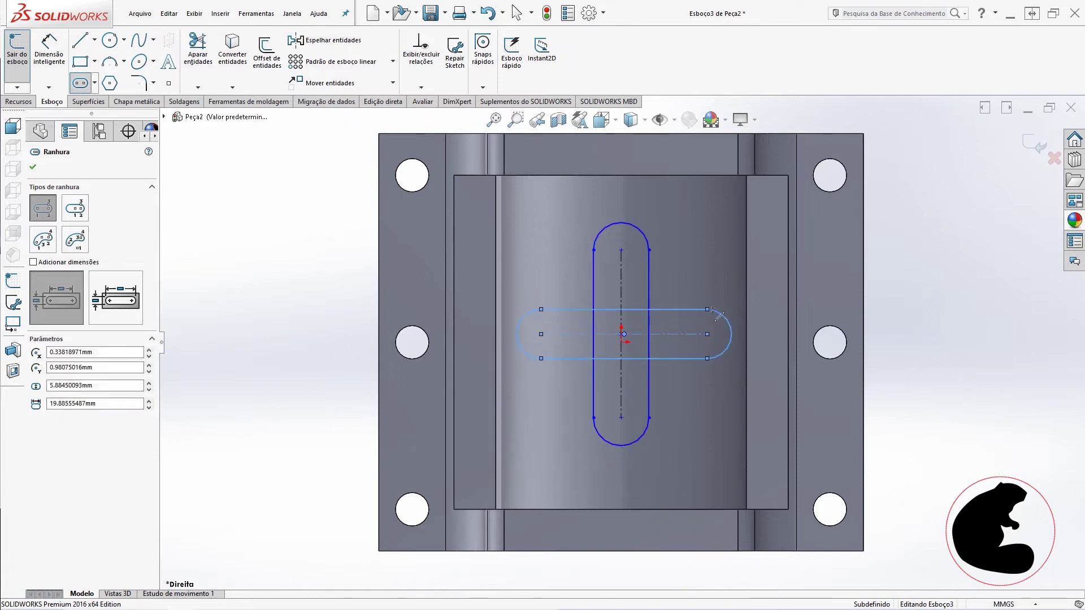
{"action": "key", "text": "Escape"}
Centre the horizontal slot on the origin with a Ponto médio relation and adjust the vertical slot's length.
{"action": "left_click_drag", "start_coordinate": [624, 334], "coordinate": [639, 344]}
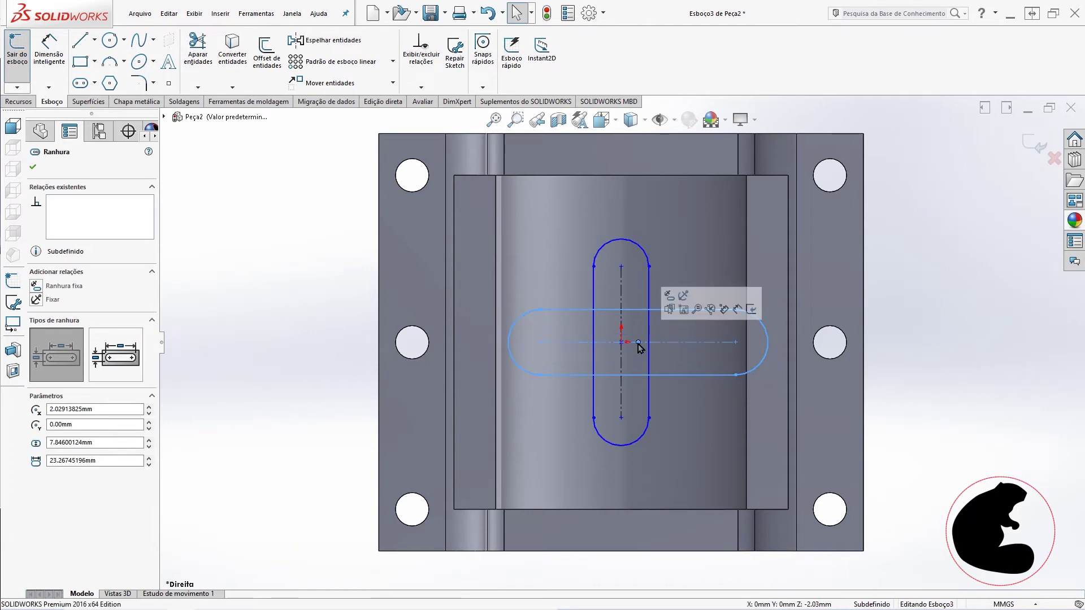
{"action": "left_click", "coordinate": [649, 361]}
{"action": "left_click", "coordinate": [649, 342], "text": "ctrl"}
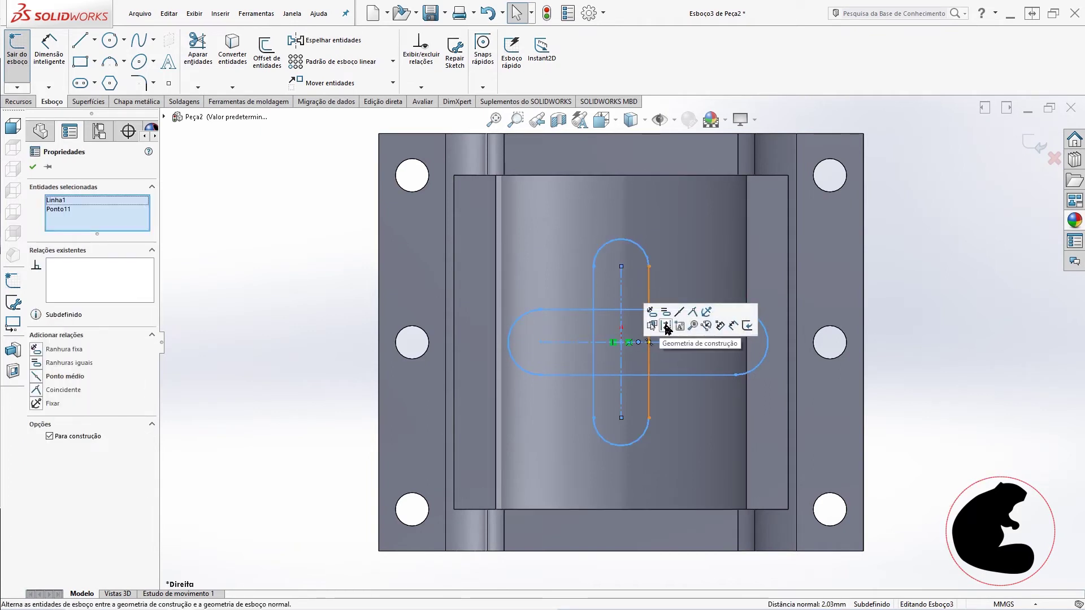
{"action": "left_click", "coordinate": [682, 319]}
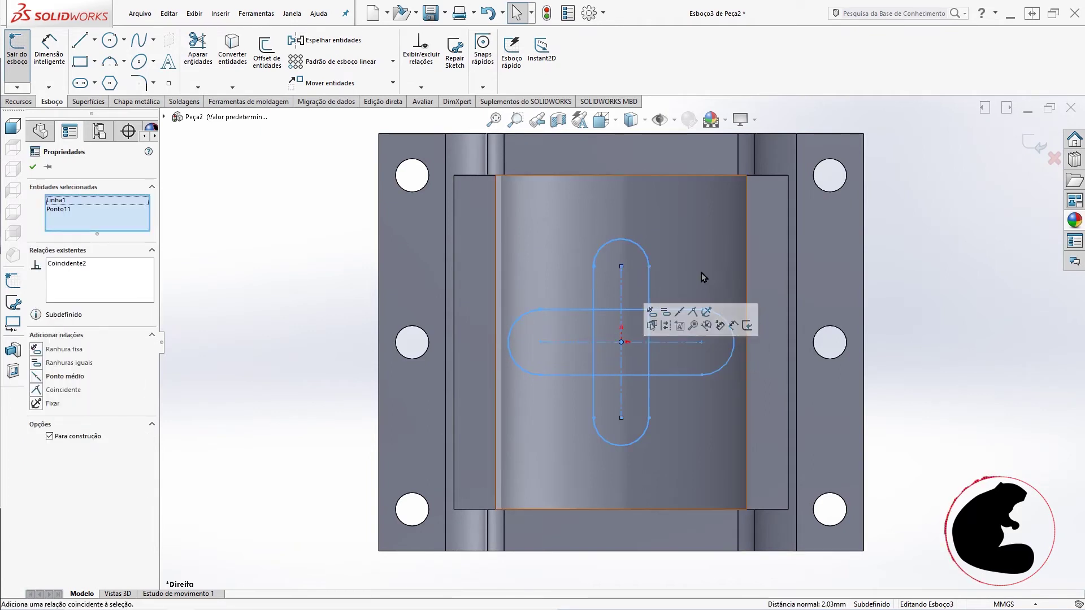
{"action": "left_click", "coordinate": [880, 270]}
{"action": "left_click", "coordinate": [622, 285]}
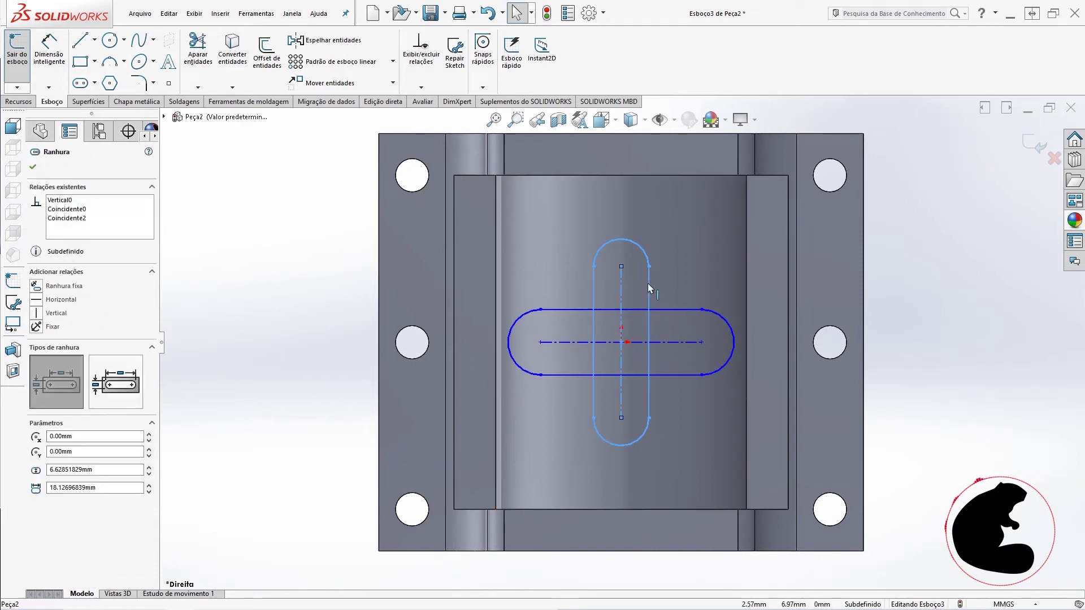
{"action": "left_click_drag", "start_coordinate": [621, 267], "coordinate": [621, 265]}
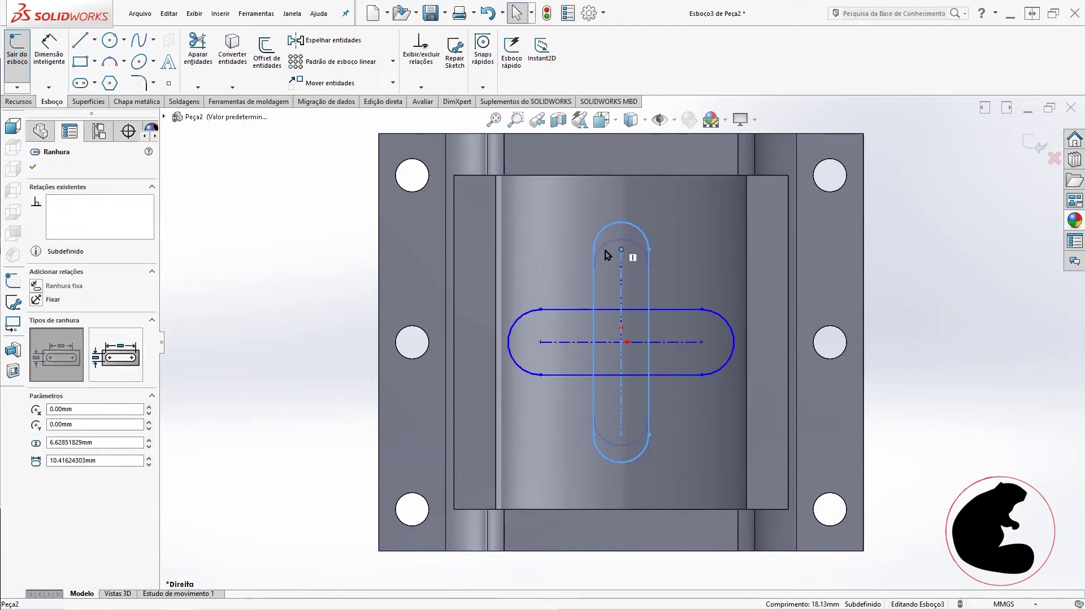
{"action": "left_click", "coordinate": [879, 345]}
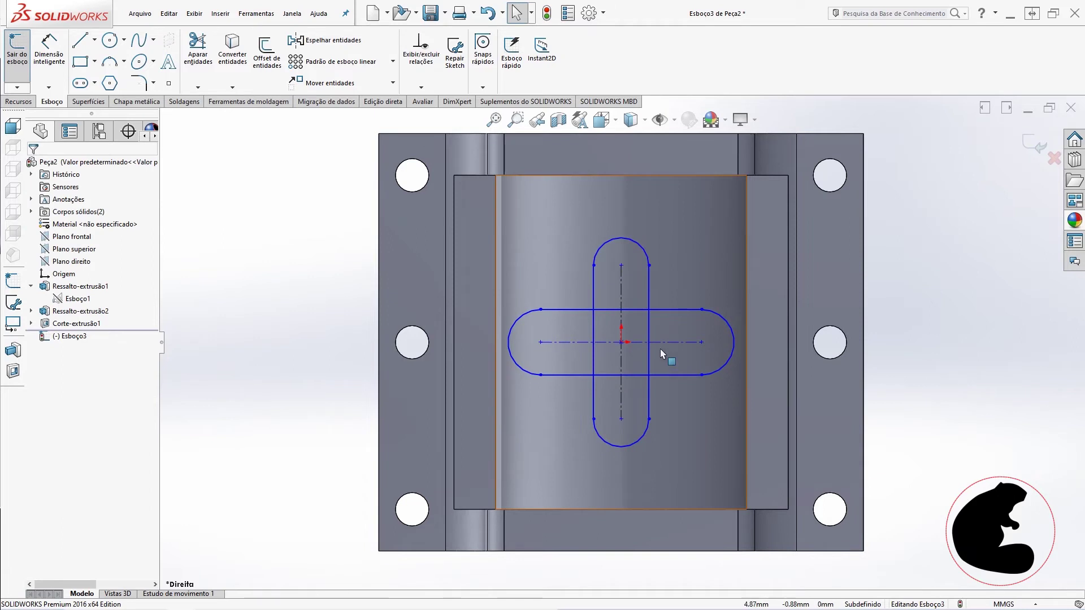
Give both slots the same width with an equal relation.
{"action": "left_click", "coordinate": [727, 325]}
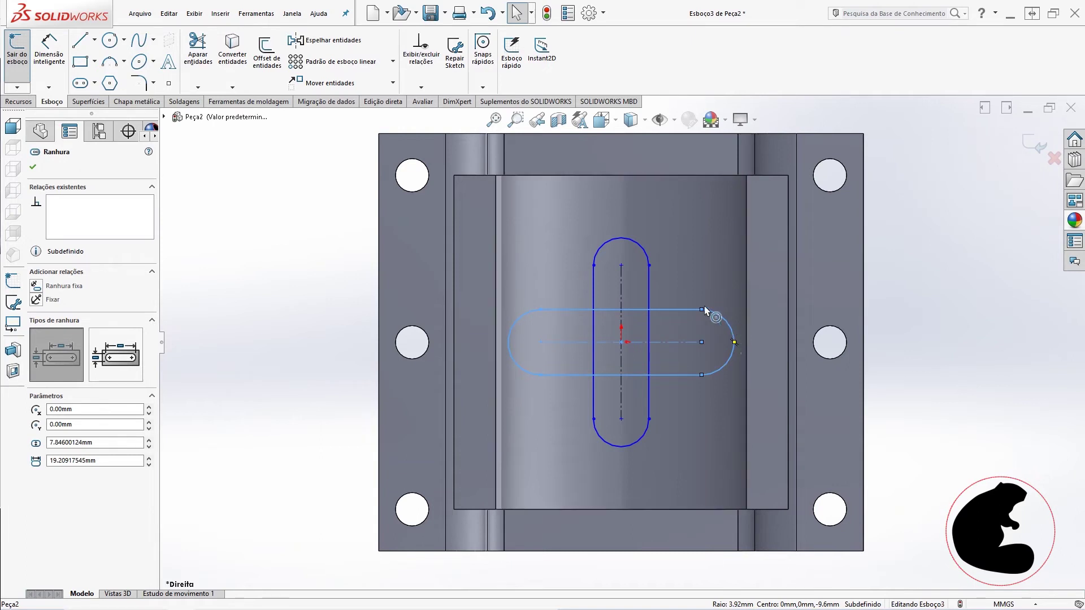
{"action": "left_click", "coordinate": [646, 254], "text": "ctrl"}
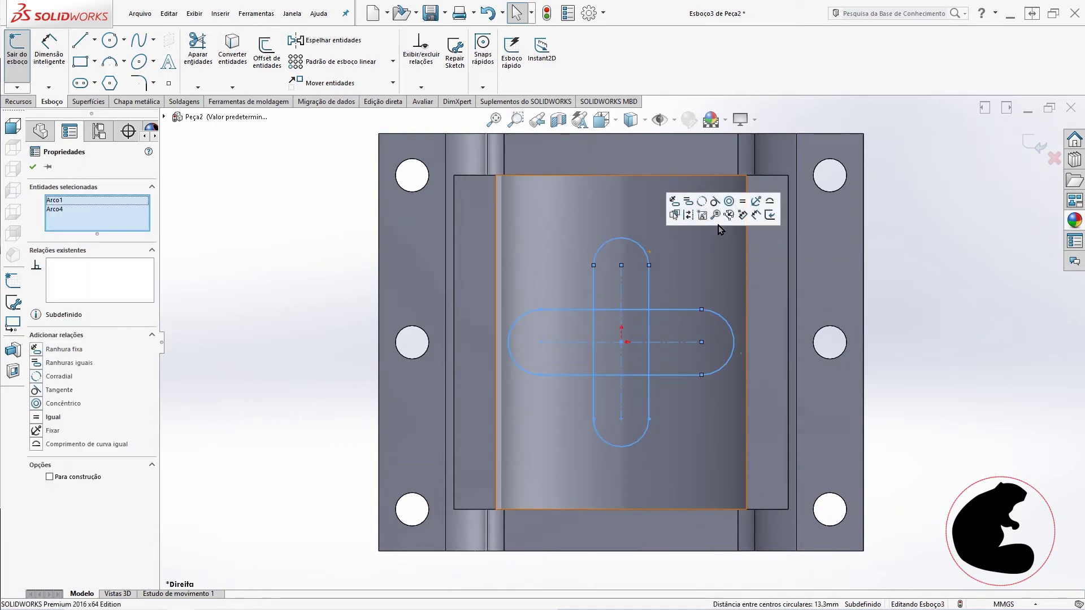
{"action": "left_click", "coordinate": [740, 213]}
{"action": "left_click", "coordinate": [944, 344]}
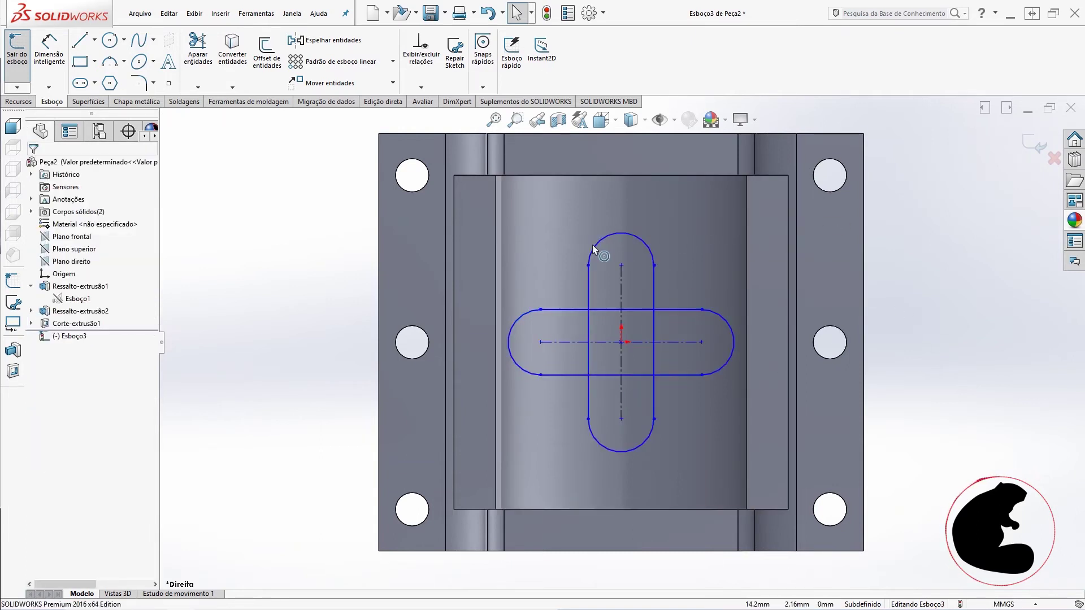
{"action": "left_click_drag", "start_coordinate": [673, 316], "coordinate": [673, 282]}
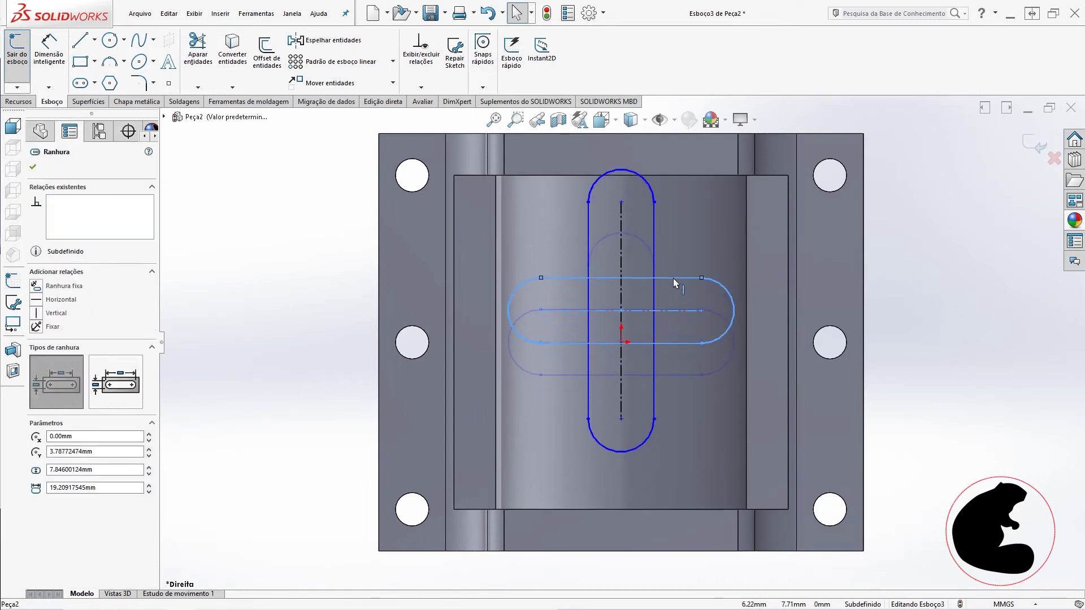
{"action": "key", "text": "Escape"}
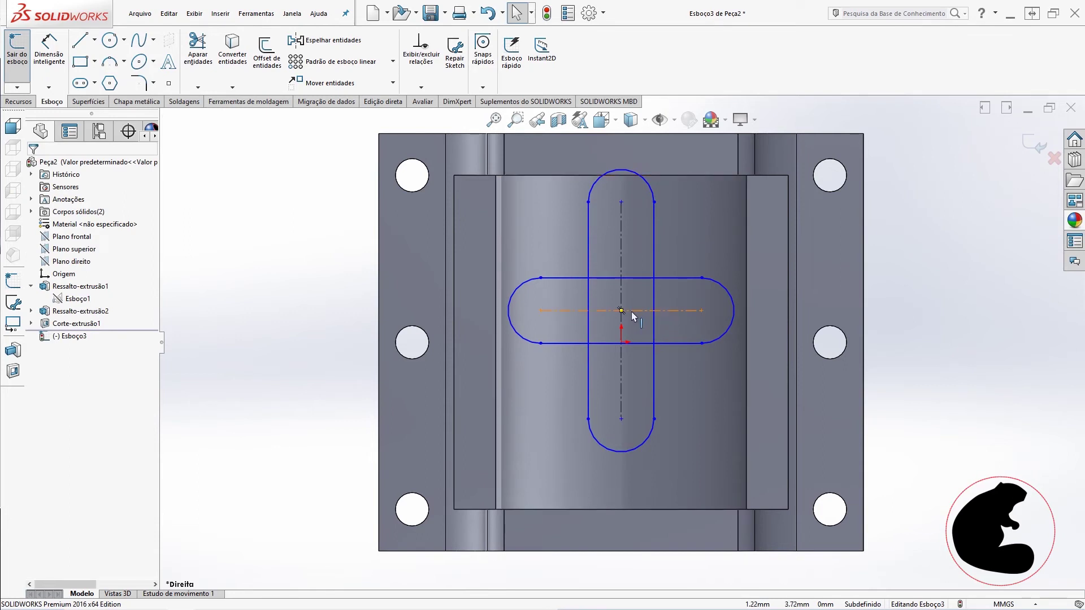
Reposition the horizontal slot, put its centreline midpoint on the origin, and narrow both slots.
{"action": "left_click", "coordinate": [632, 310]}
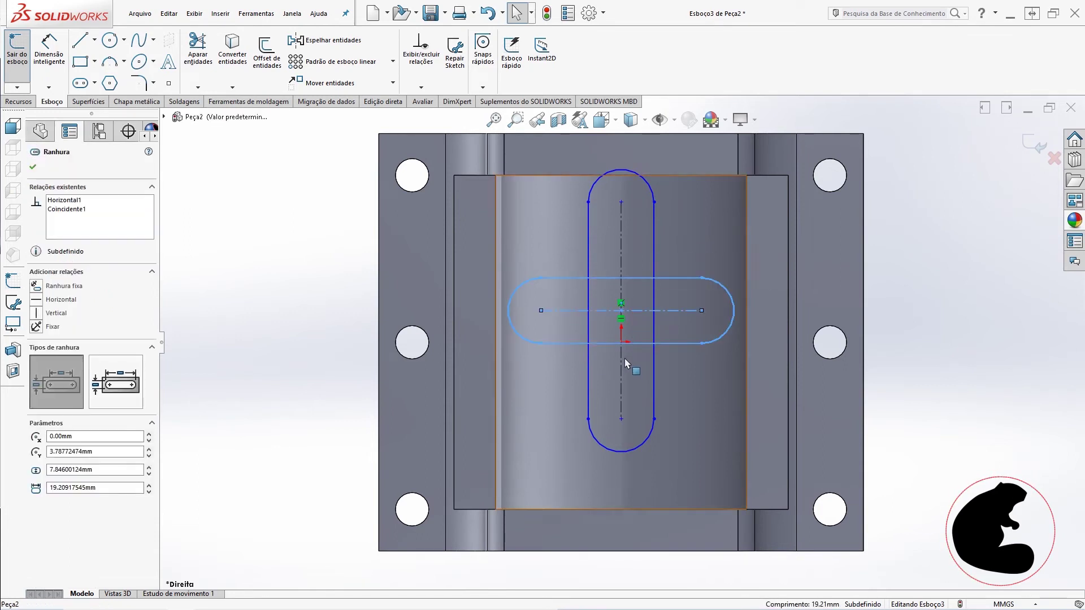
{"action": "left_click", "coordinate": [627, 342]}
{"action": "left_click_drag", "start_coordinate": [647, 294], "coordinate": [647, 200]}
{"action": "left_click", "coordinate": [944, 311]}
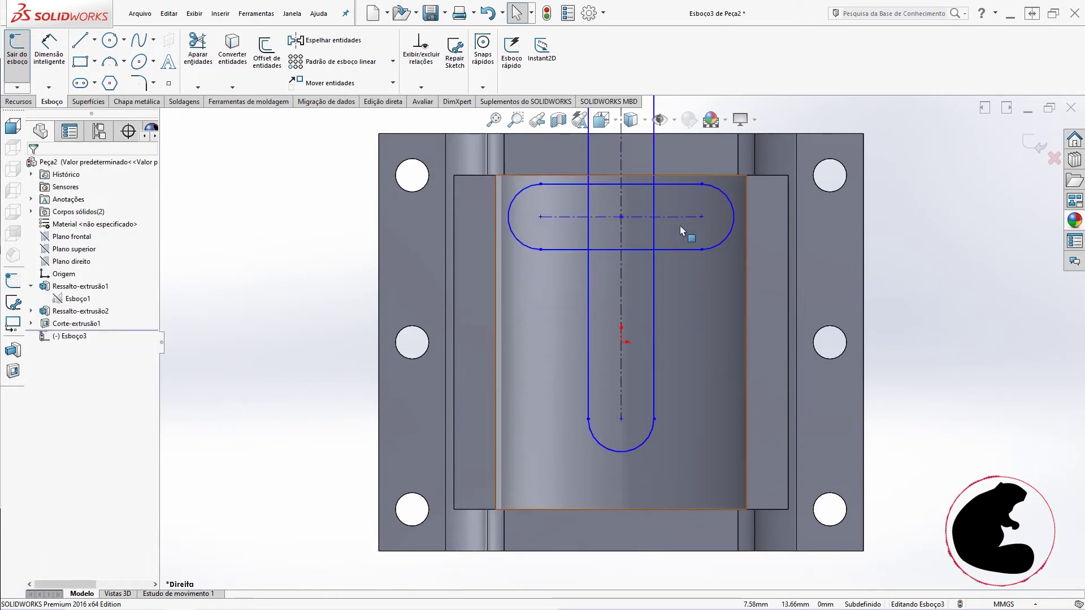
{"action": "left_click", "coordinate": [674, 217]}
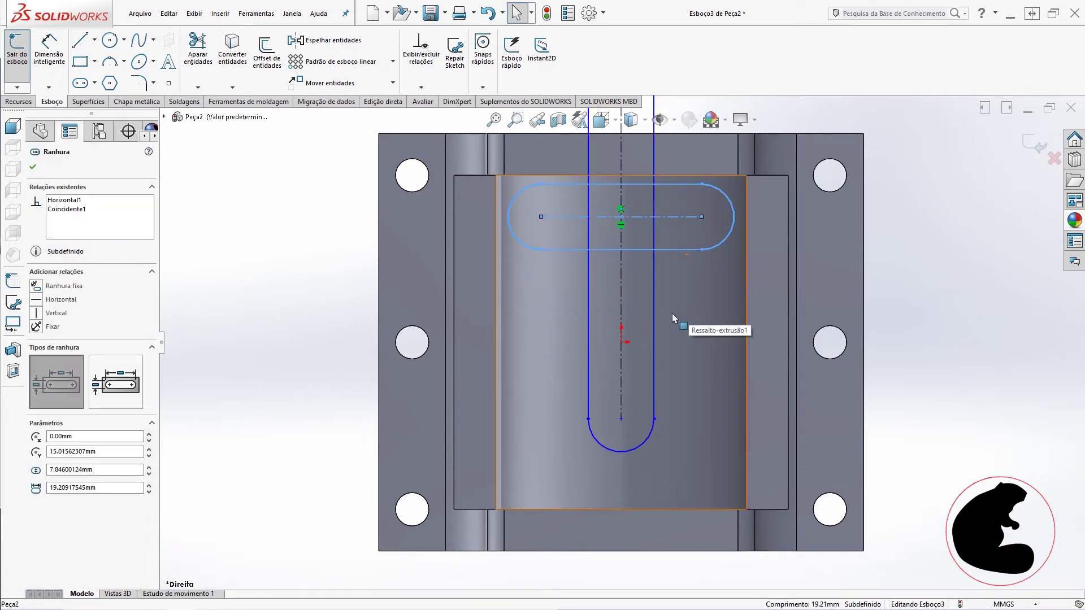
{"action": "left_click", "coordinate": [621, 338]}
{"action": "left_click", "coordinate": [622, 343], "text": "ctrl"}
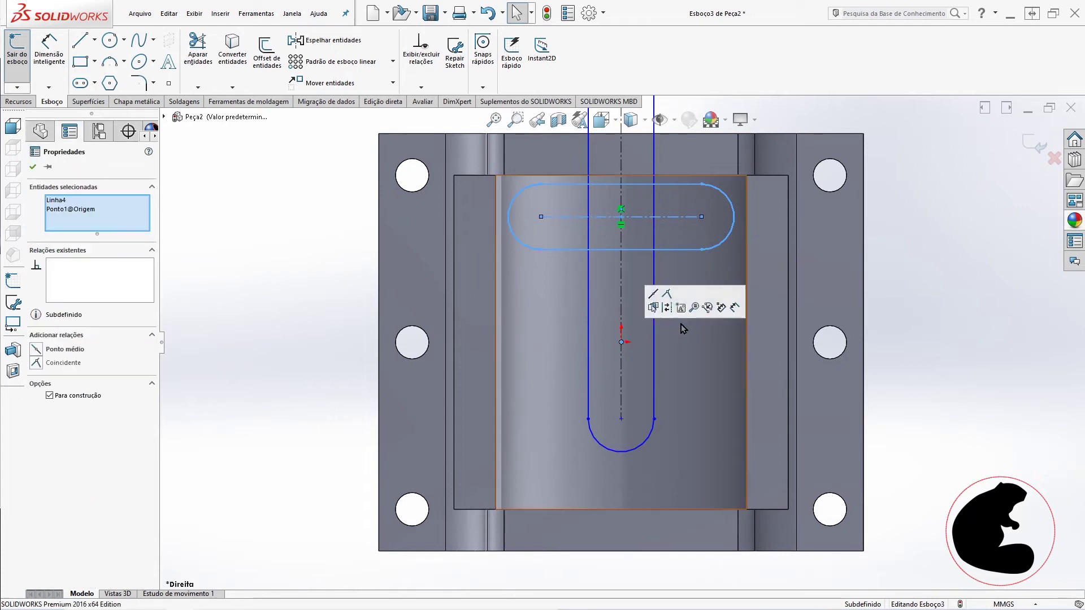
{"action": "left_click", "coordinate": [654, 297]}
{"action": "left_click", "coordinate": [943, 351]}
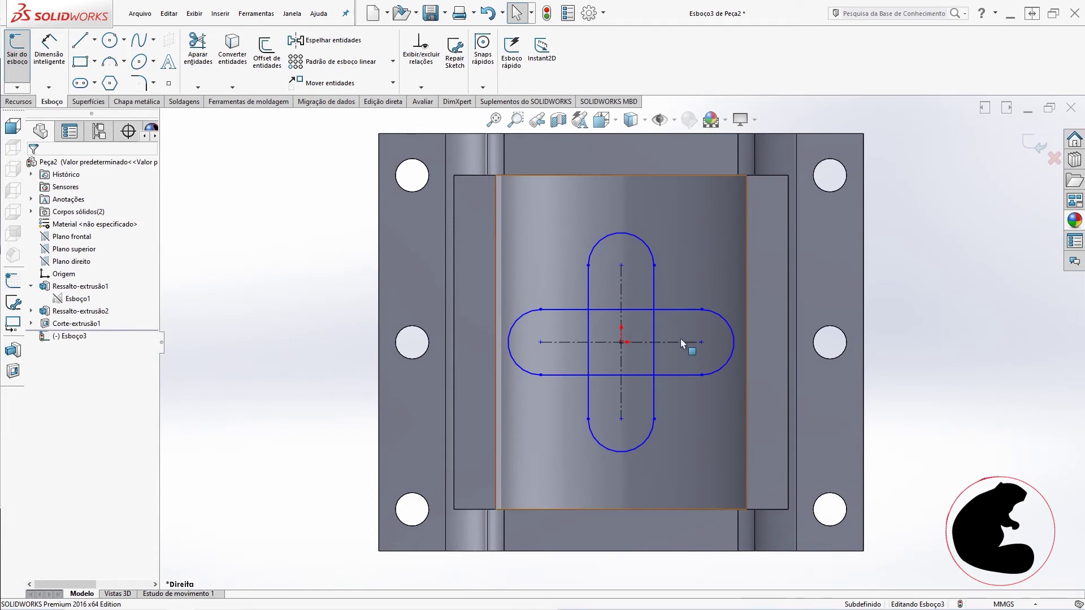
{"action": "mouse_move", "coordinate": [668, 375]}
{"action": "left_mouse_down"}
{"action": "mouse_move", "coordinate": [666, 354]}
{"action": "mouse_move", "coordinate": [677, 392]}
{"action": "mouse_move", "coordinate": [671, 358]}
{"action": "left_mouse_up"}
{"action": "left_click", "coordinate": [892, 382]}
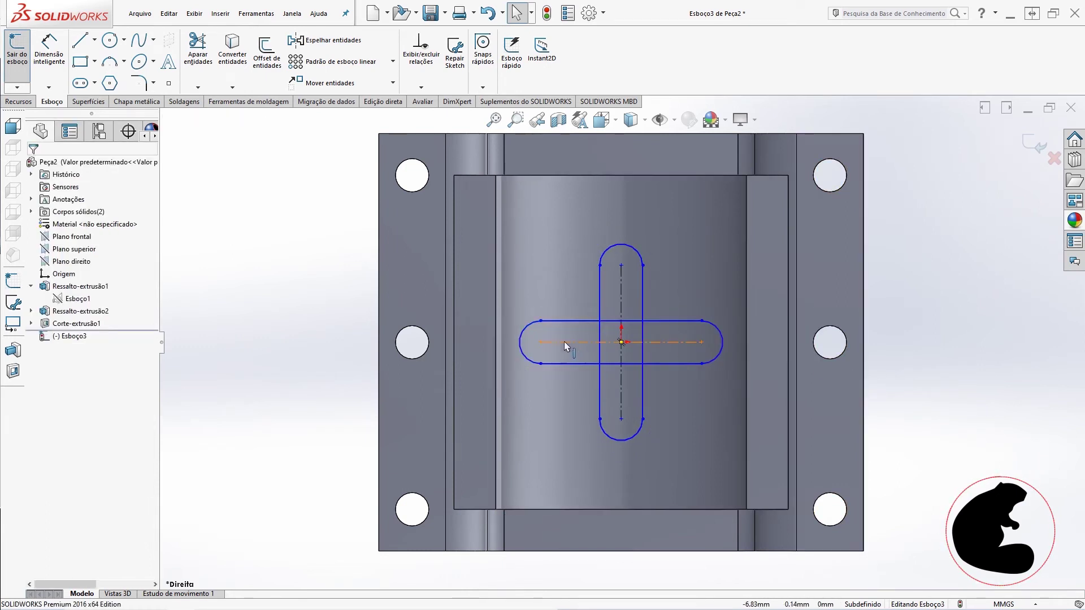
Dimension the slot end arc with a 4 mm radius.
{"action": "left_click", "coordinate": [49, 48]}
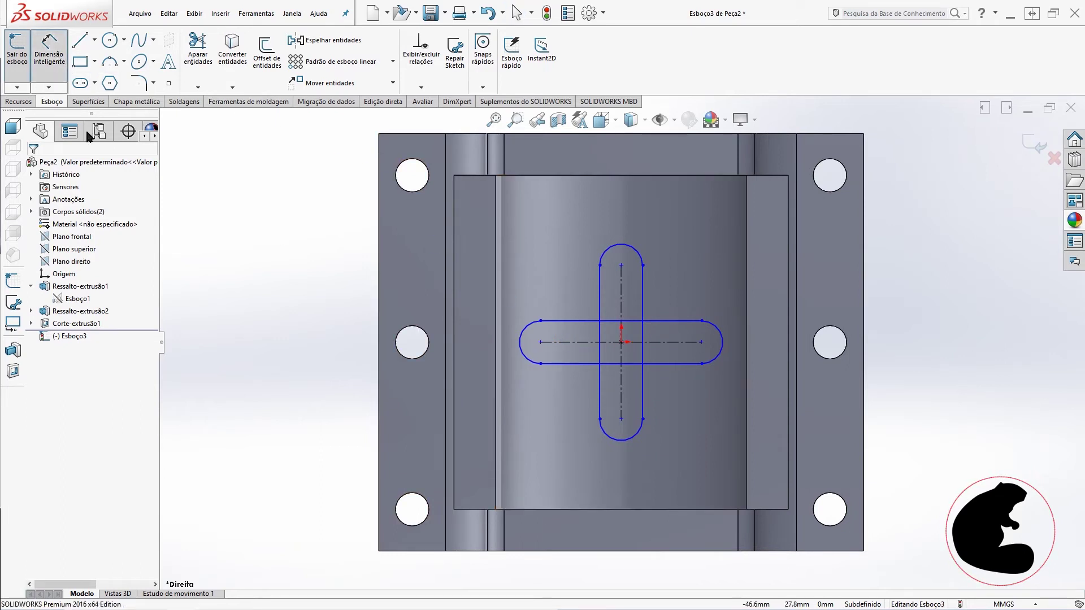
{"action": "left_click", "coordinate": [712, 329]}
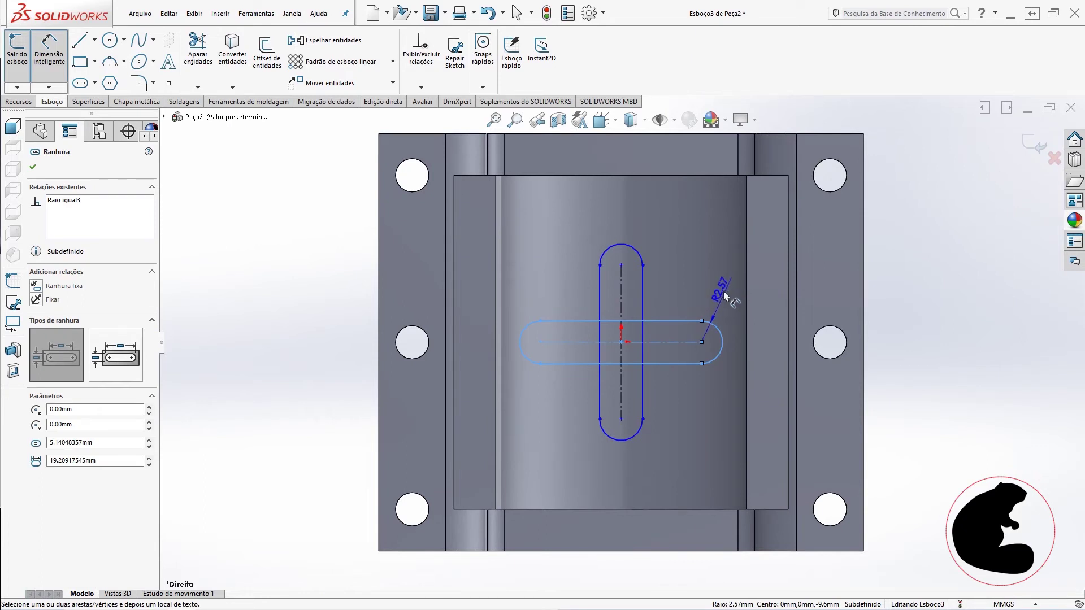
{"action": "left_click", "coordinate": [721, 296]}
{"action": "type", "text": "4"}
{"action": "key", "text": "Return"}
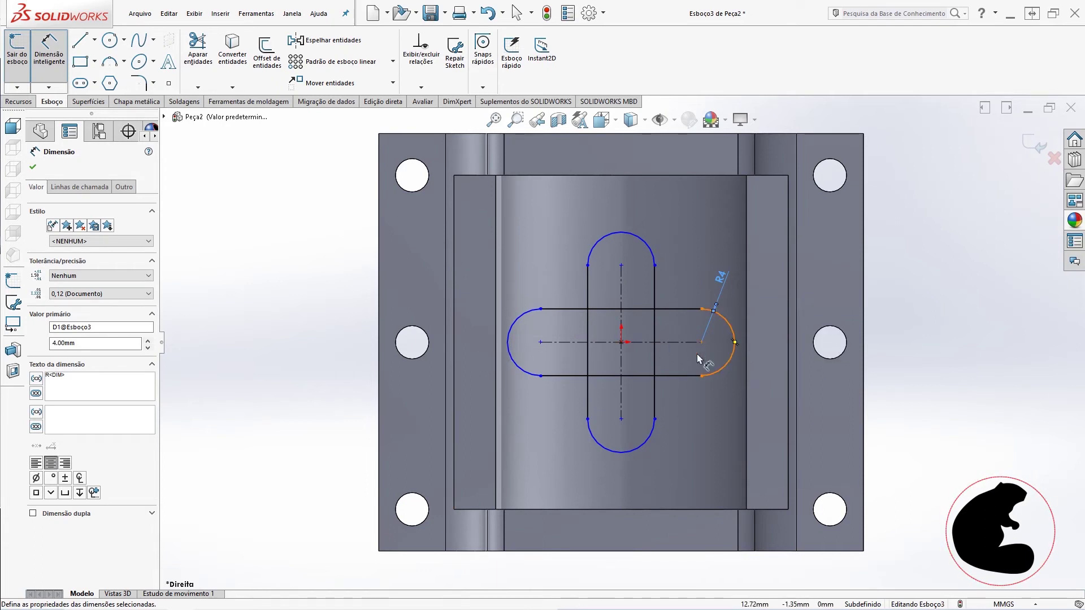
Set the horizontal slot length to 15 mm and the vertical slot length to 25 mm.
{"action": "left_click", "coordinate": [561, 345]}
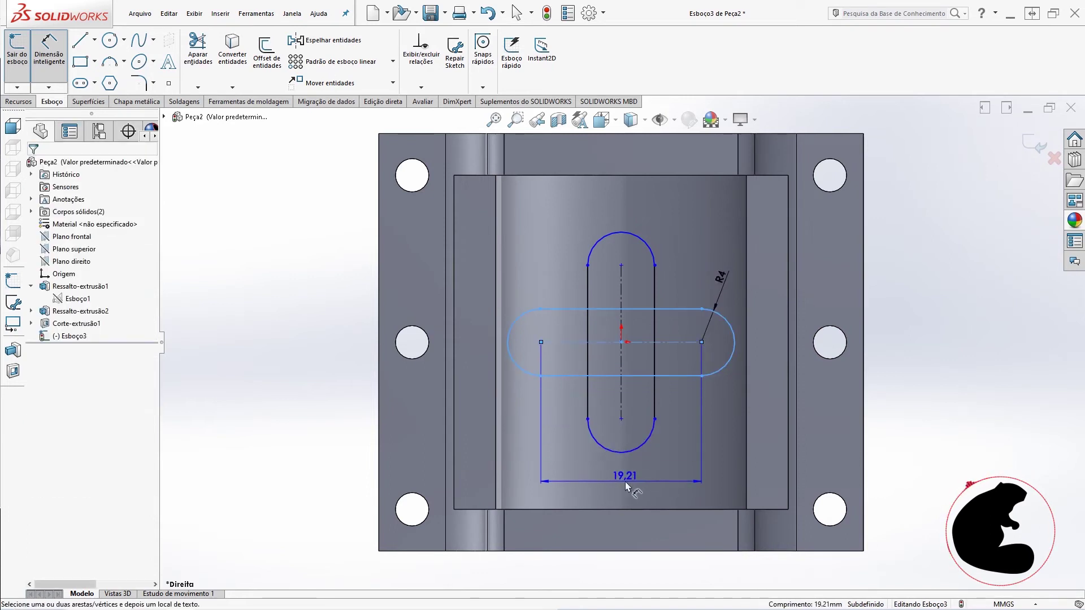
{"action": "left_click", "coordinate": [626, 484]}
{"action": "type", "text": "15"}
{"action": "key", "text": "Return"}
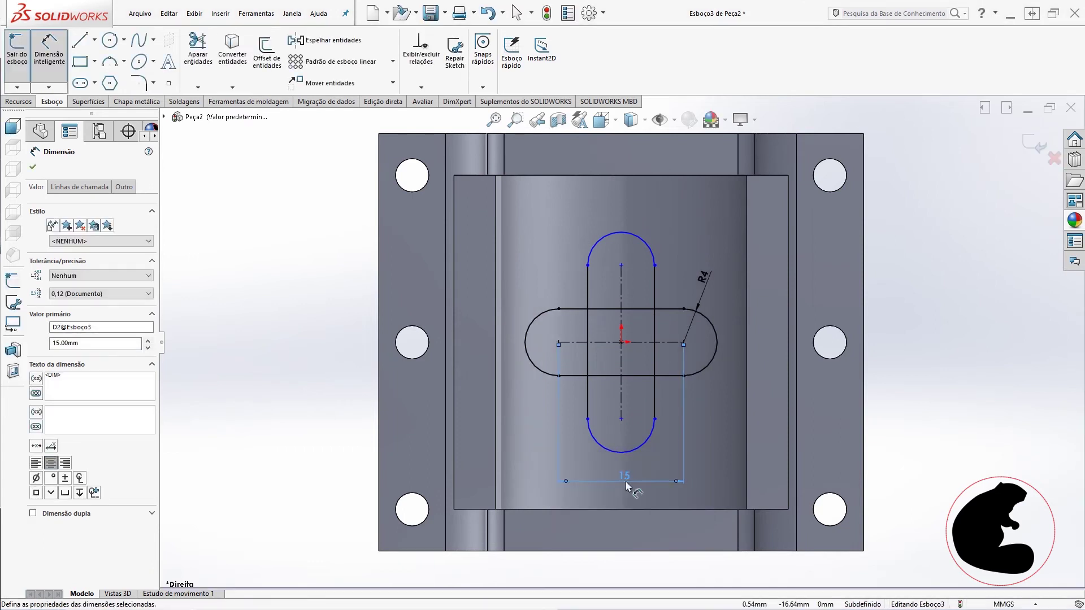
{"action": "left_click", "coordinate": [621, 368]}
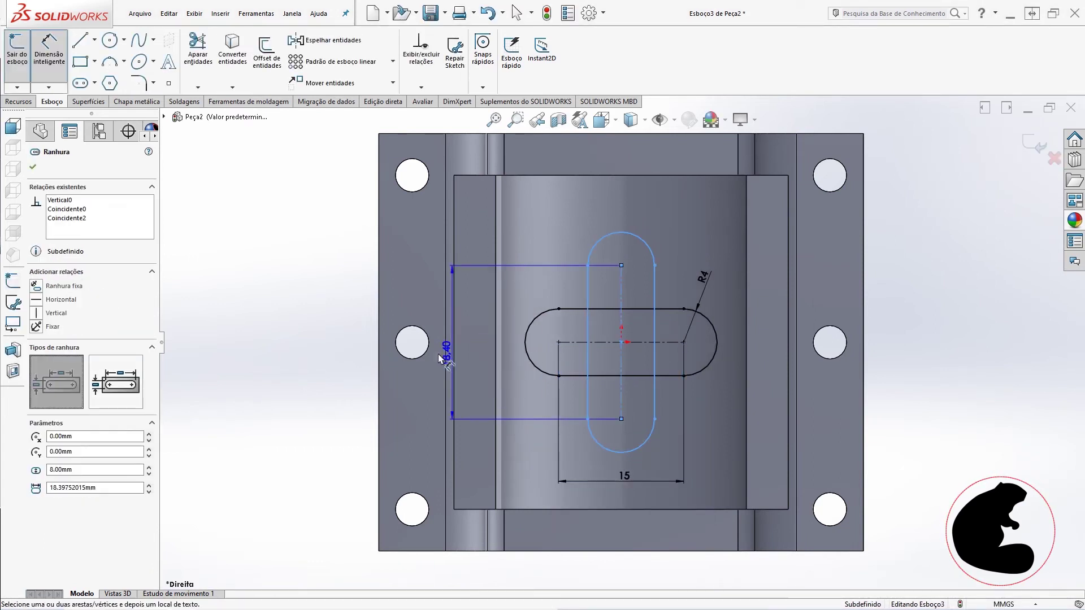
{"action": "left_click", "coordinate": [316, 357]}
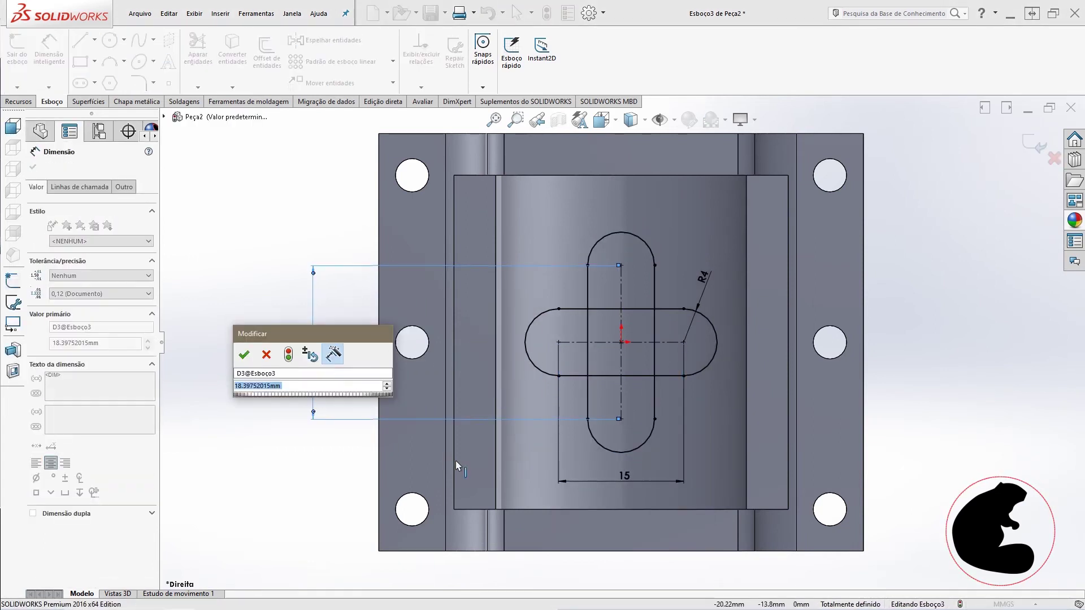
{"action": "type", "text": "25"}
{"action": "key", "text": "Return"}
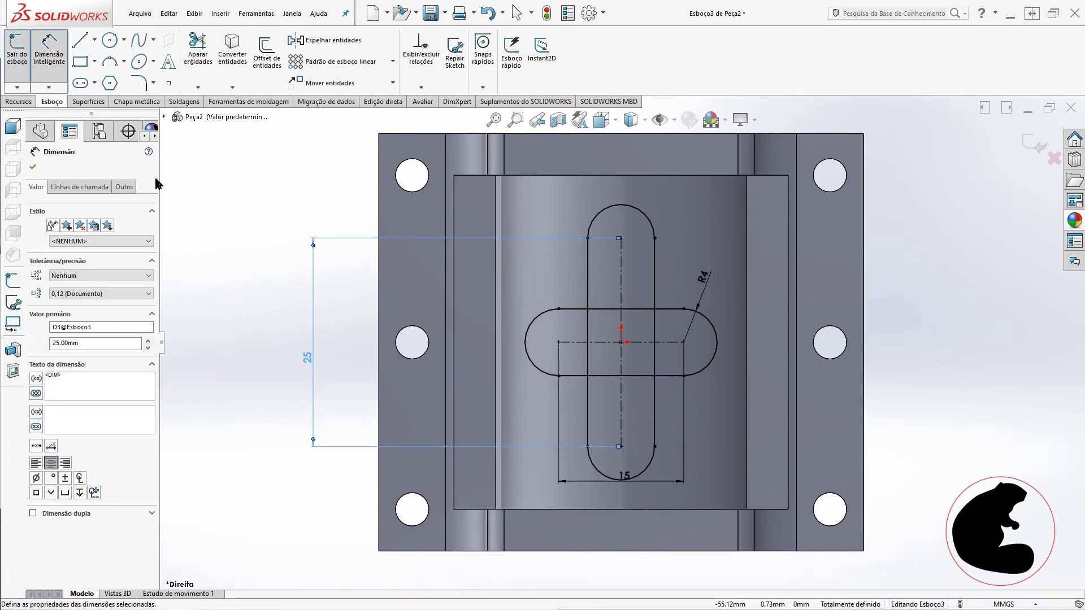
{"action": "left_click", "coordinate": [48, 50]}
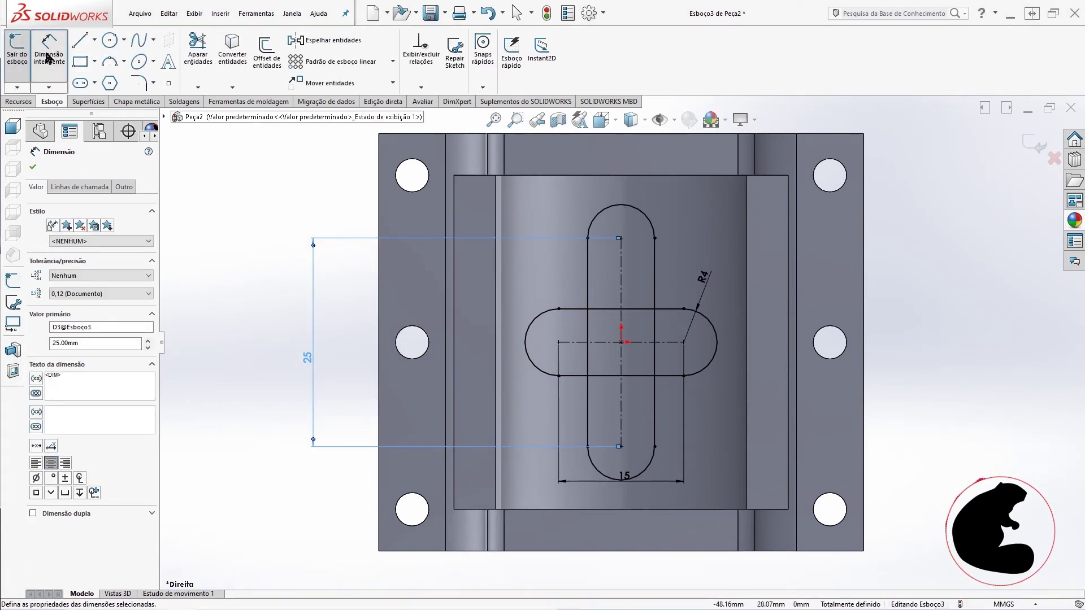
Power-trim the overlapping inner slot lines, accepting the slot warning, to leave one plus-shaped outline.
{"action": "left_click", "coordinate": [205, 60]}
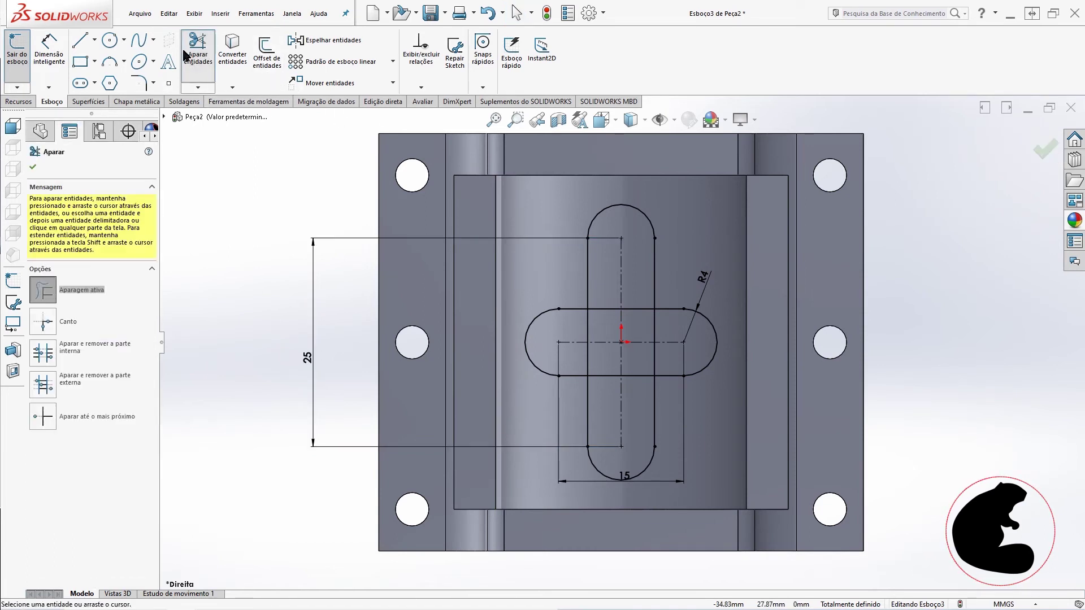
{"action": "scroll", "coordinate": [643, 337], "scroll_direction": "down", "scroll_amount": 3}
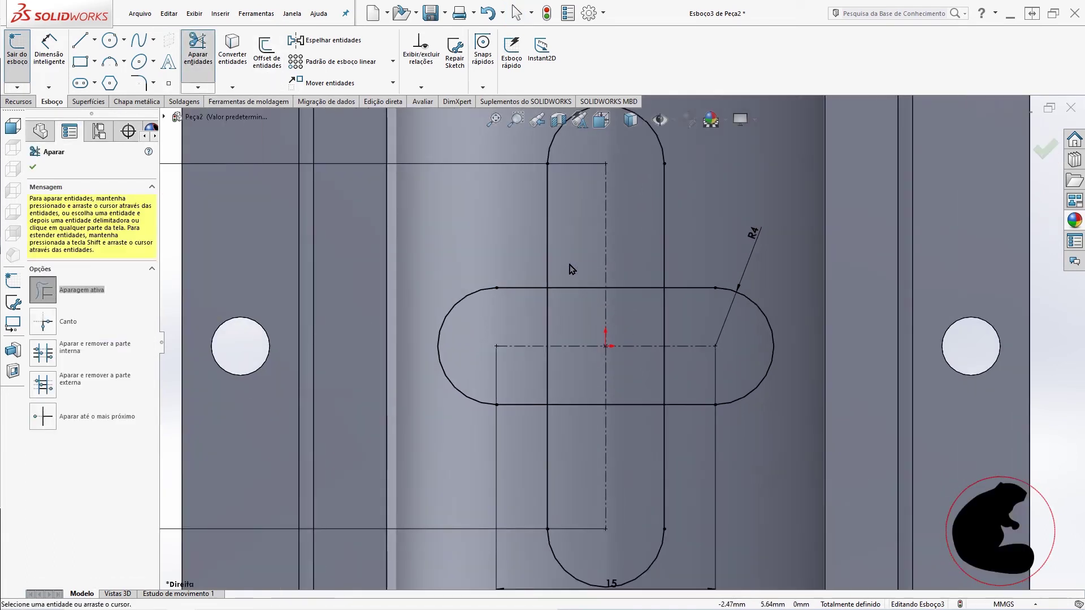
{"action": "left_click_drag", "start_coordinate": [571, 270], "coordinate": [570, 303]}
{"action": "left_click", "coordinate": [573, 309]}
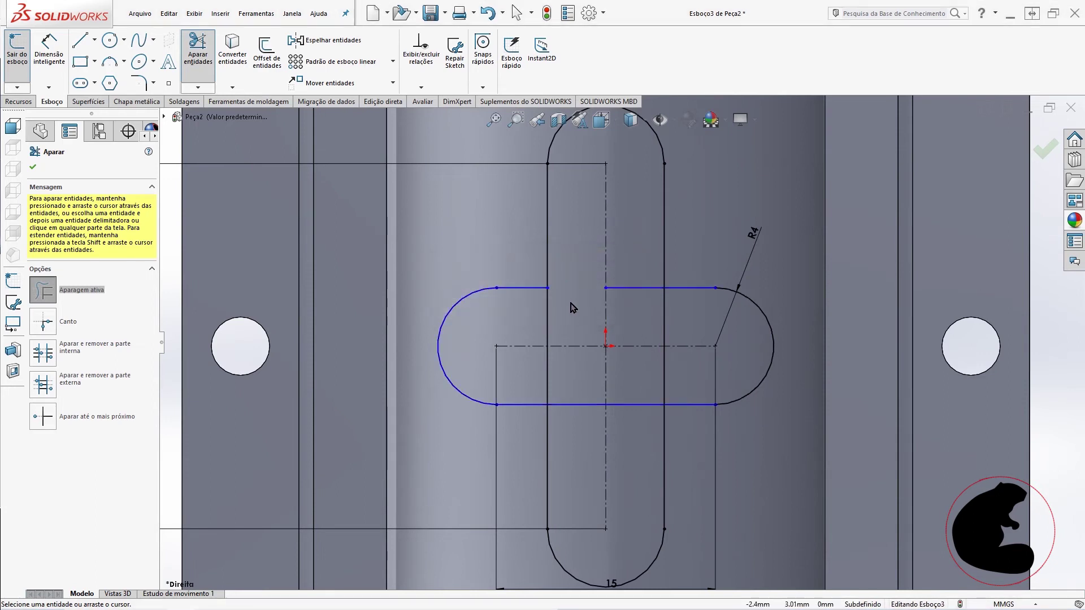
{"action": "left_click", "coordinate": [547, 314]}
{"action": "left_click", "coordinate": [572, 312]}
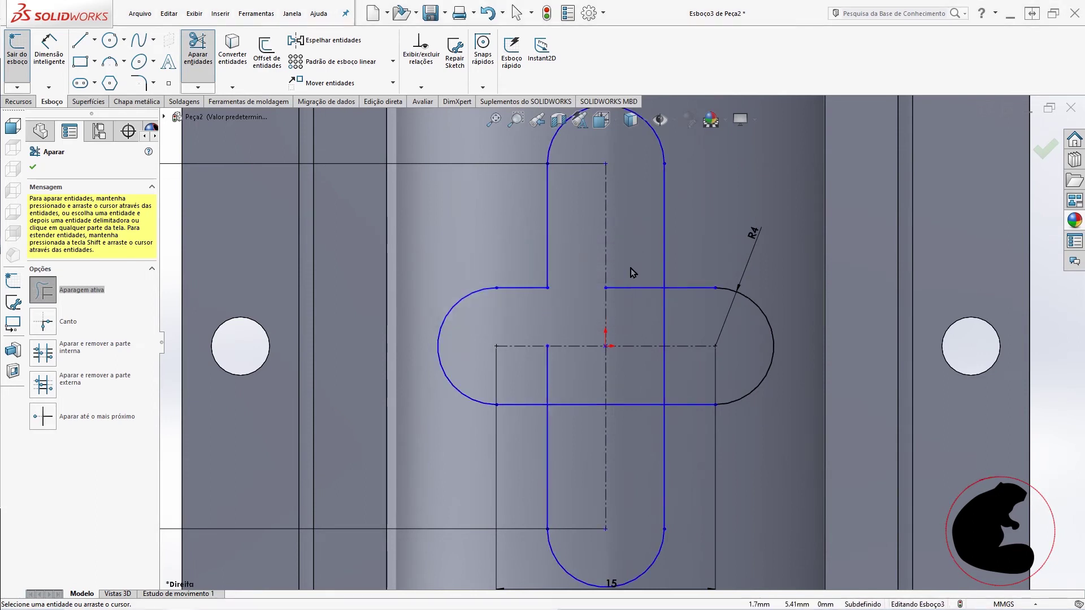
{"action": "left_click_drag", "start_coordinate": [653, 310], "coordinate": [696, 348]}
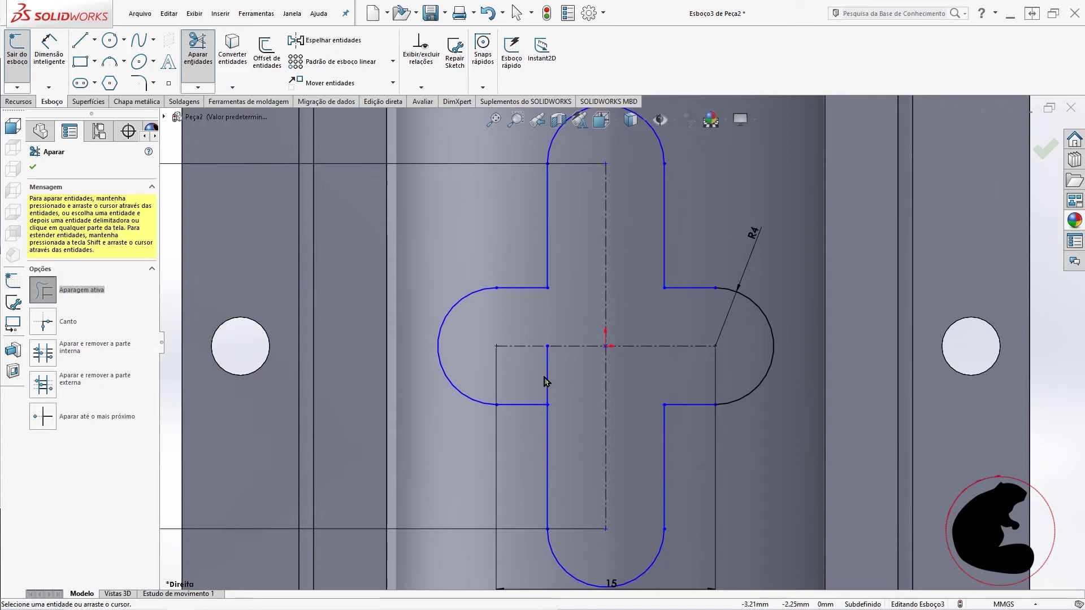
{"action": "key", "text": "f"}
{"action": "key", "text": "Escape"}
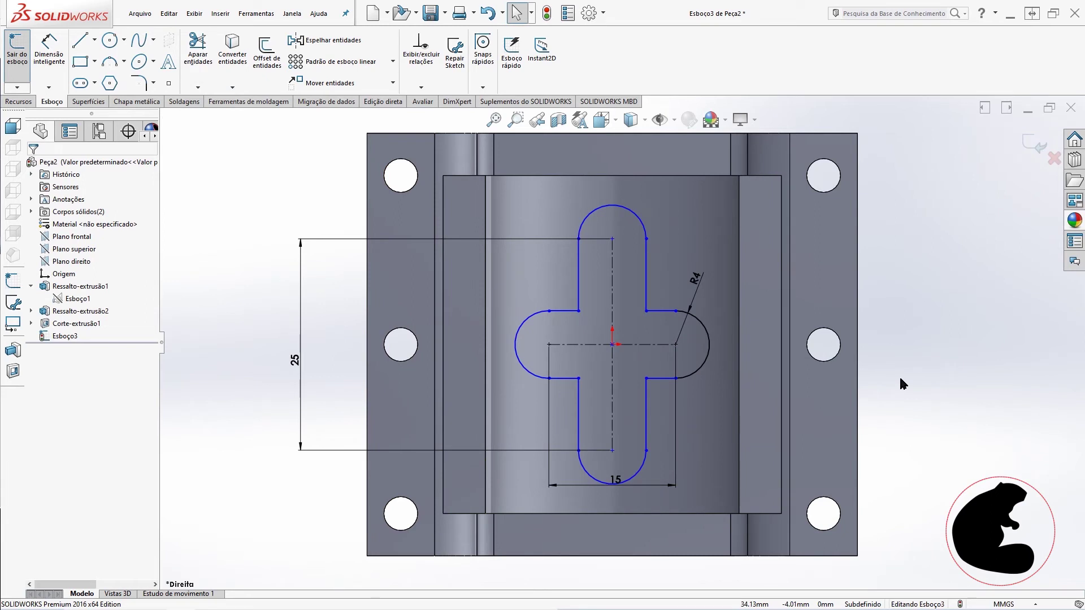
Reshape the cross's bottom arm by dragging its endpoint.
{"action": "left_click", "coordinate": [579, 378]}
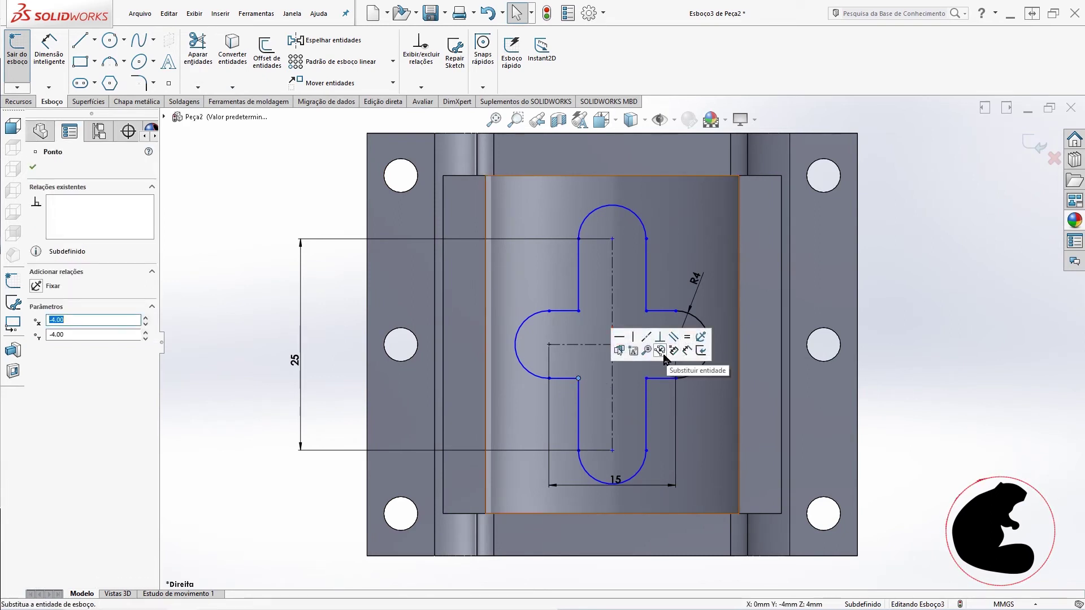
{"action": "left_click", "coordinate": [888, 353]}
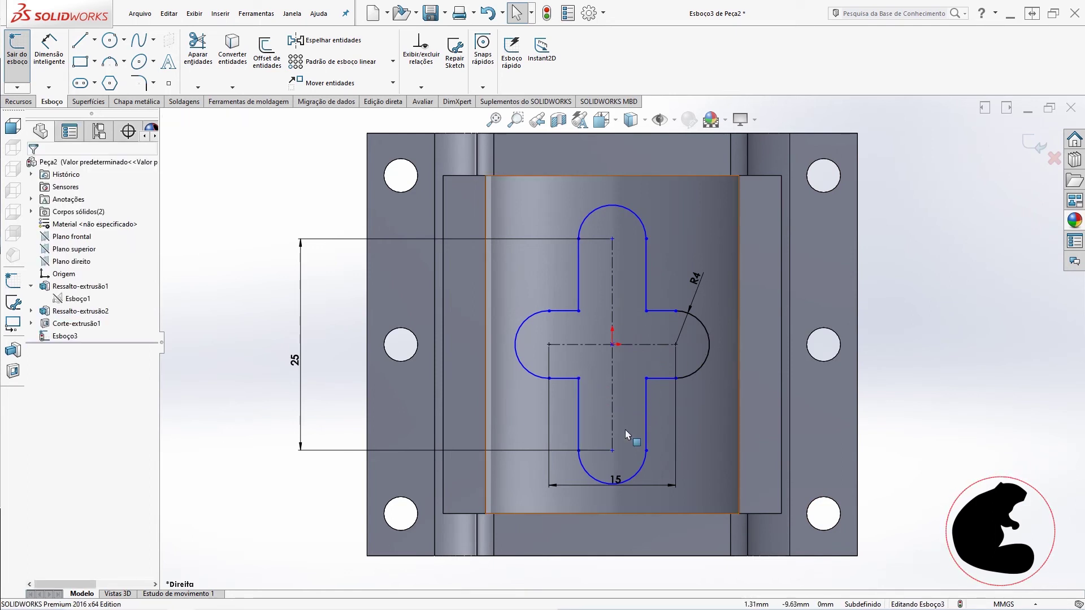
{"action": "mouse_move", "coordinate": [613, 451]}
{"action": "left_mouse_down"}
{"action": "mouse_move", "coordinate": [667, 451]}
{"action": "mouse_move", "coordinate": [653, 450]}
{"action": "left_mouse_up"}
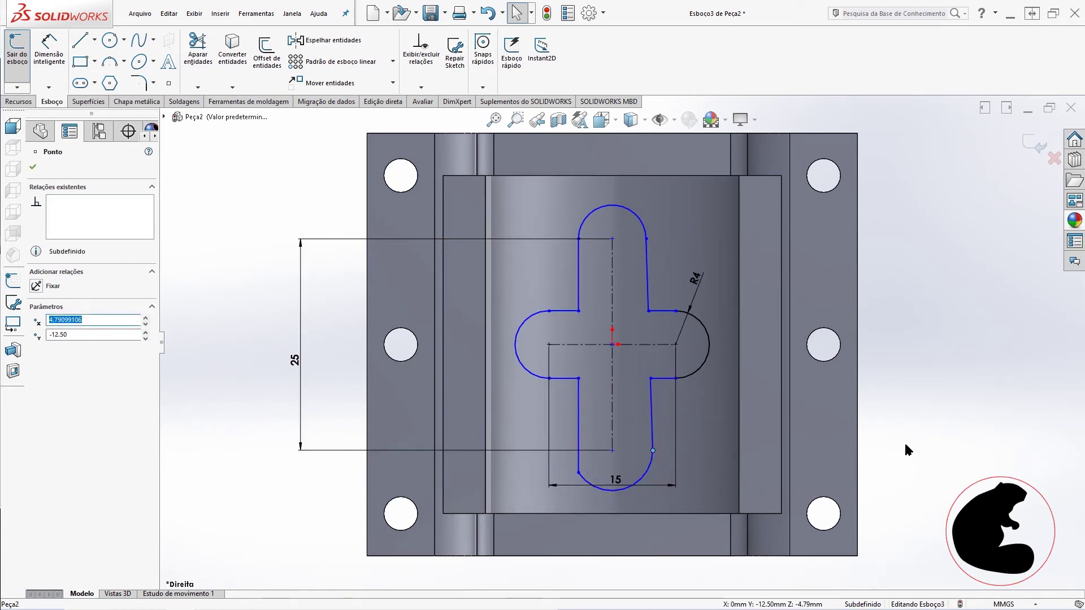
{"action": "left_click", "coordinate": [904, 448]}
Make the bottom arc tangent to both its right and left side lines.
{"action": "left_click", "coordinate": [650, 466]}
{"action": "left_click", "coordinate": [653, 435], "text": "ctrl"}
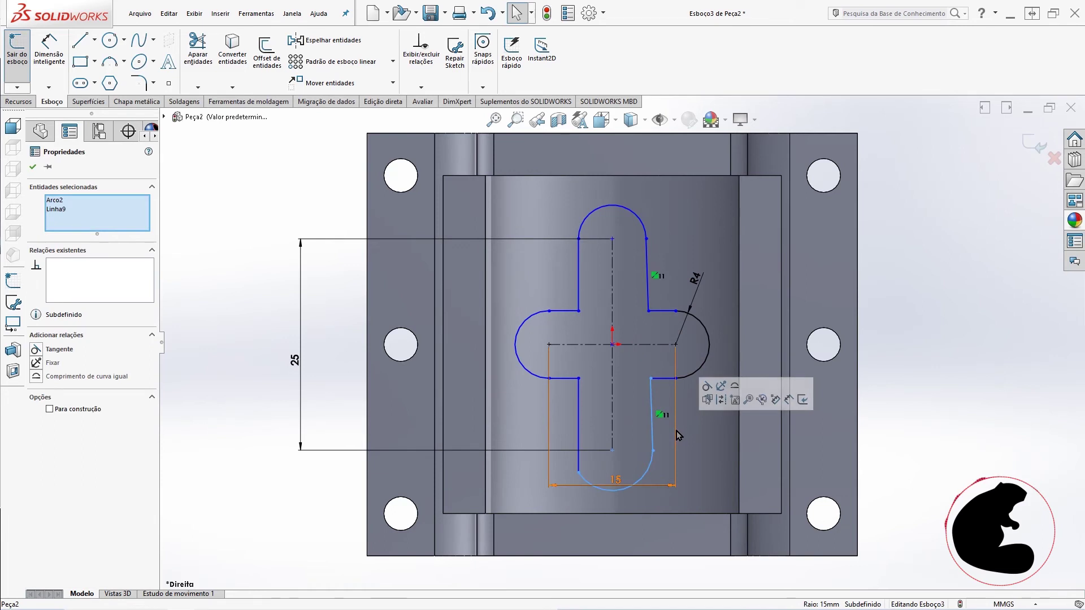
{"action": "left_click", "coordinate": [707, 388]}
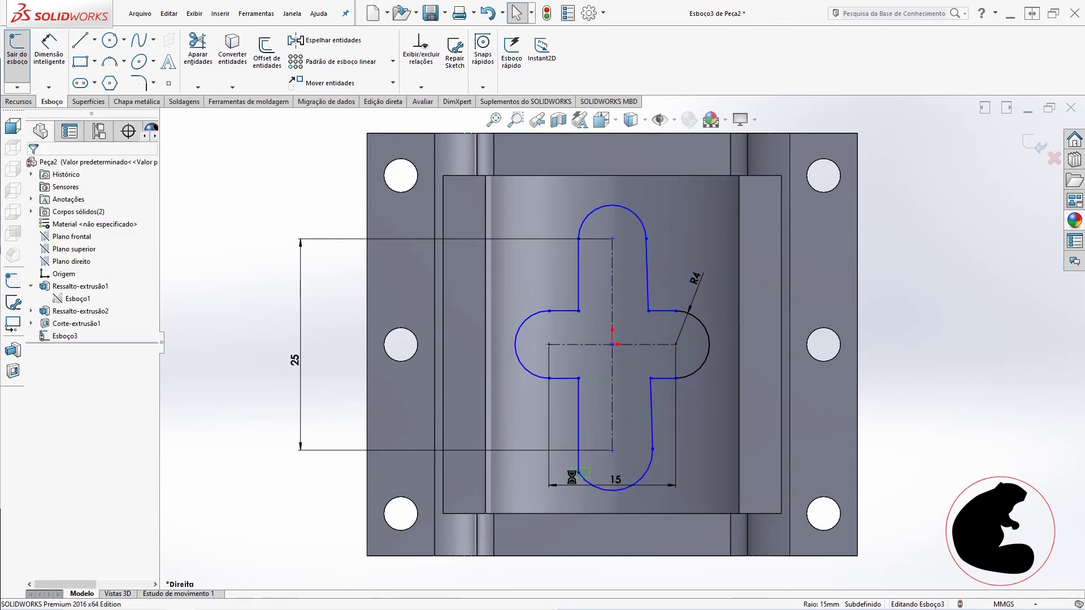
{"action": "left_click", "coordinate": [572, 477]}
{"action": "left_click", "coordinate": [578, 452], "text": "ctrl"}
{"action": "left_click", "coordinate": [603, 432]}
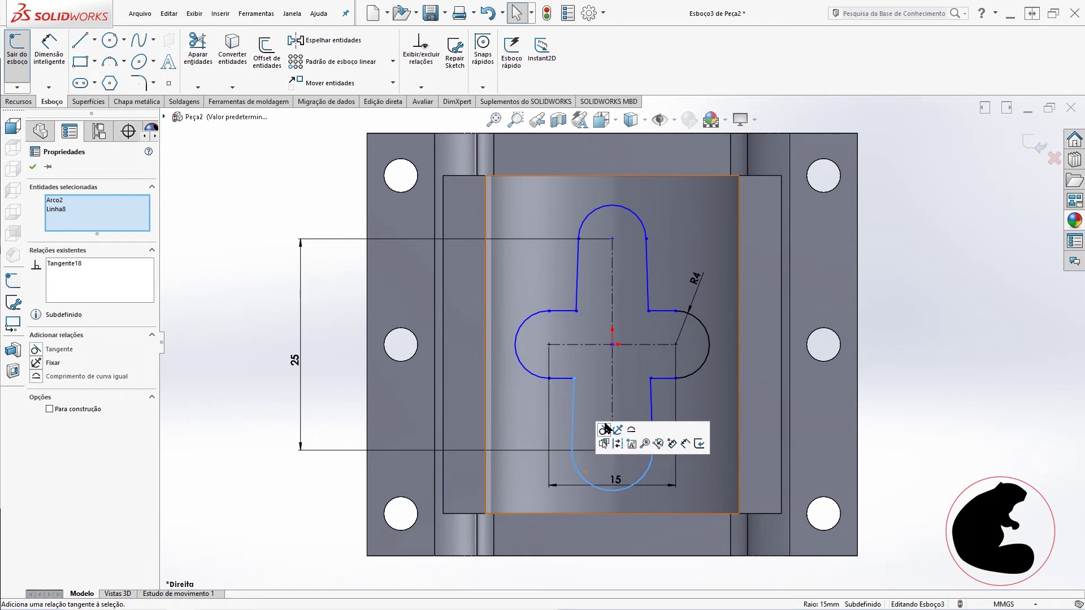
{"action": "scroll", "coordinate": [577, 238], "scroll_direction": "down", "scroll_amount": 2}
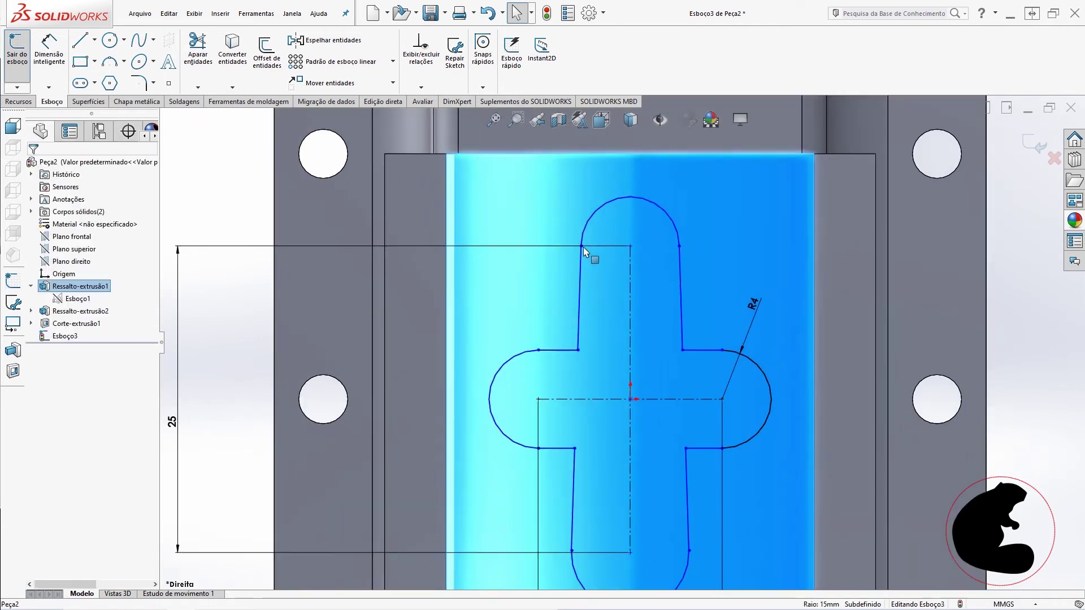
Make the top arc tangent to both its left and right side lines.
{"action": "scroll", "coordinate": [591, 255], "scroll_direction": "down", "scroll_amount": 2}
{"action": "scroll", "coordinate": [591, 255], "scroll_direction": "down", "scroll_amount": 2}
{"action": "left_click", "coordinate": [588, 218]}
{"action": "left_click", "coordinate": [578, 294], "text": "ctrl"}
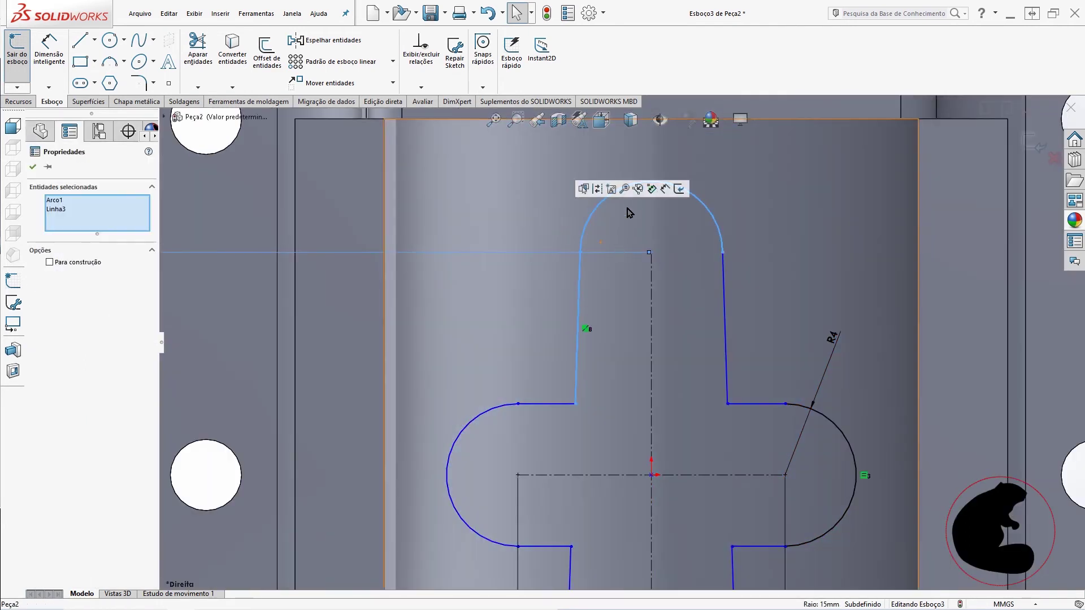
{"action": "left_click", "coordinate": [642, 242]}
{"action": "left_click", "coordinate": [579, 286]}
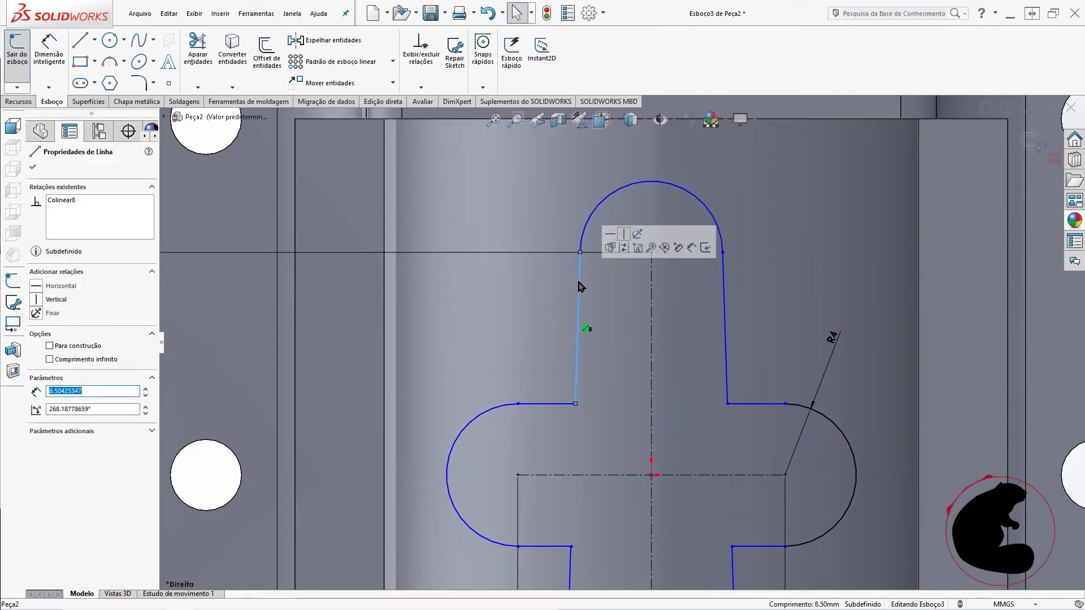
{"action": "left_click", "coordinate": [650, 181], "text": "ctrl"}
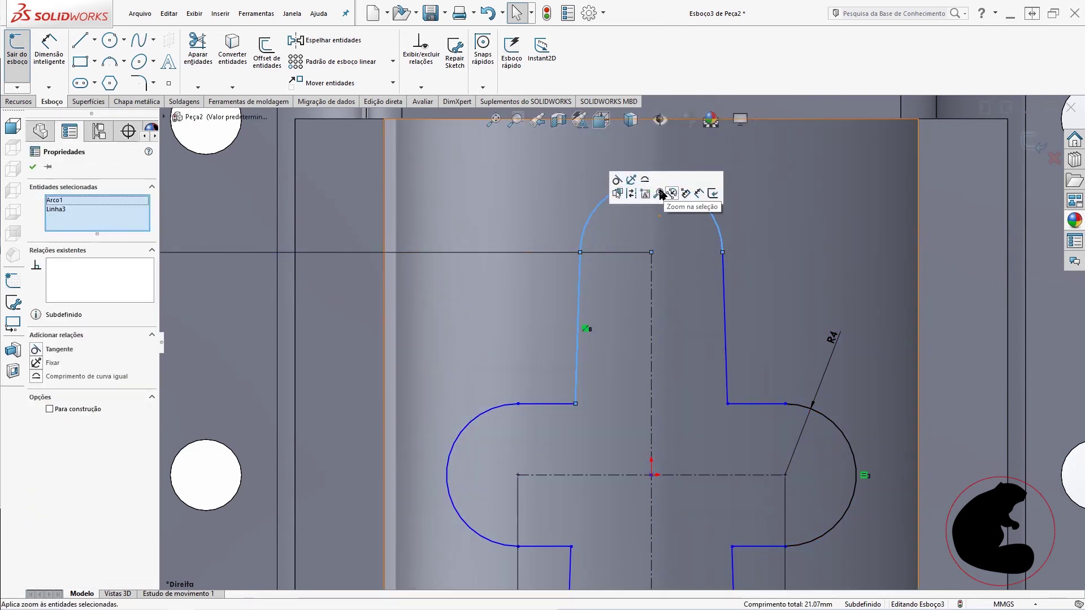
{"action": "left_click", "coordinate": [725, 273]}
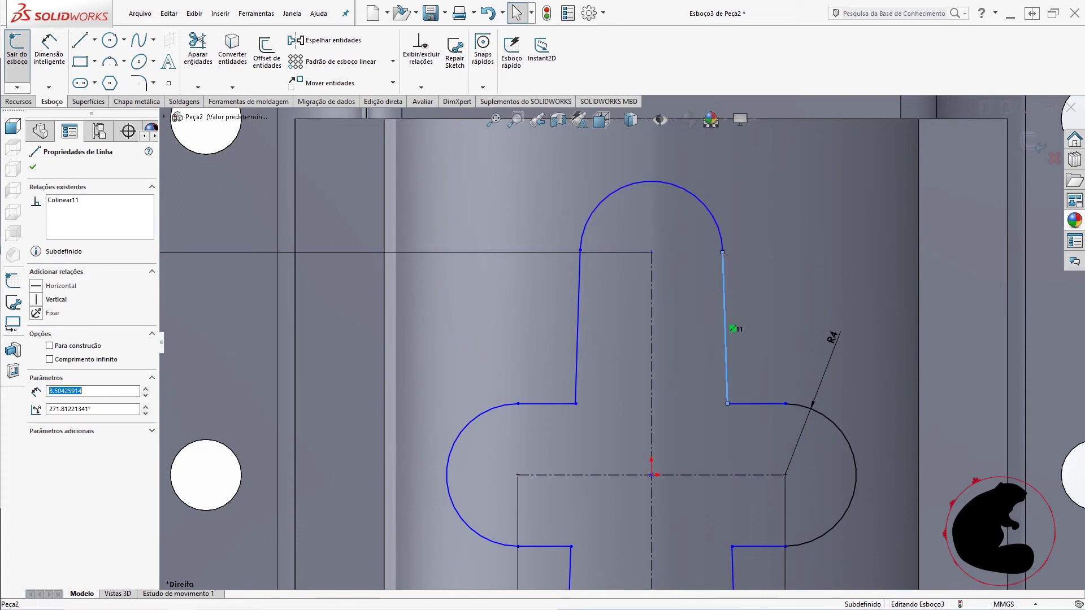
{"action": "left_click", "coordinate": [718, 232], "text": "ctrl"}
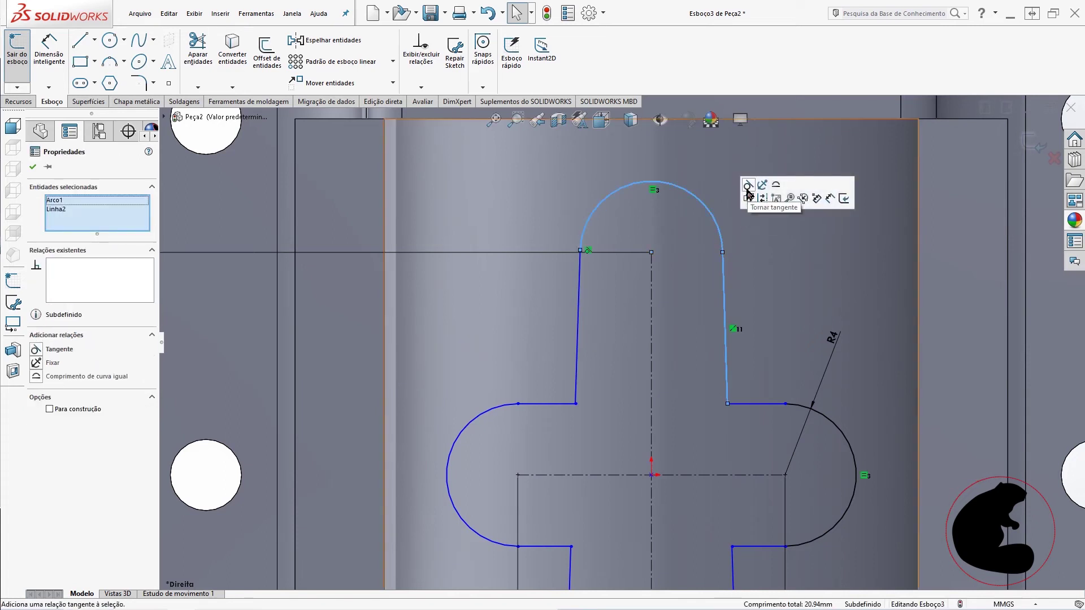
{"action": "left_click", "coordinate": [748, 184]}
{"action": "left_click", "coordinate": [725, 326]}
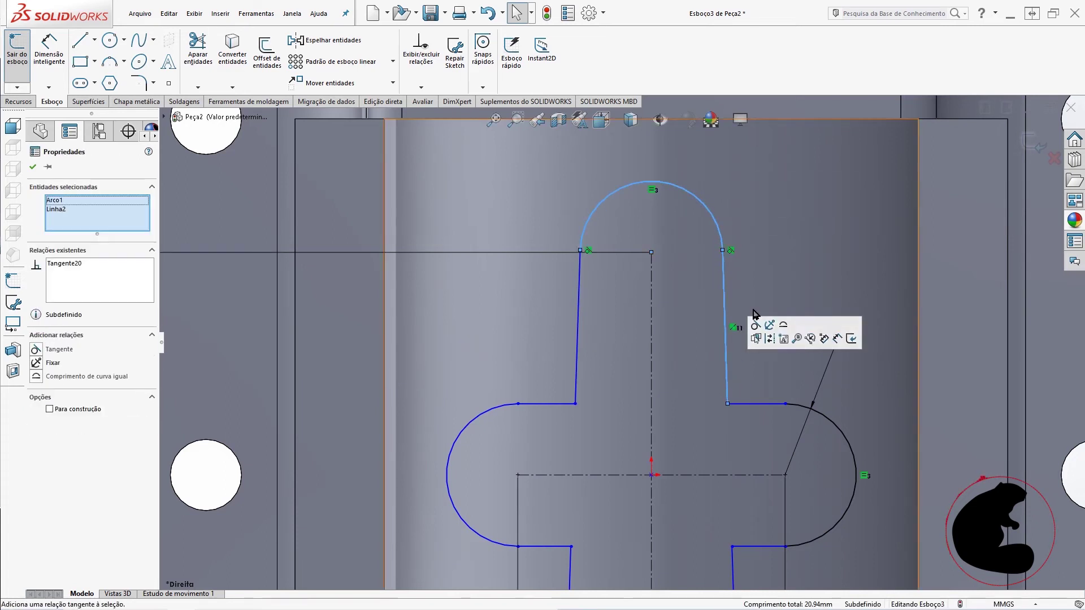
{"action": "left_click", "coordinate": [732, 389]}
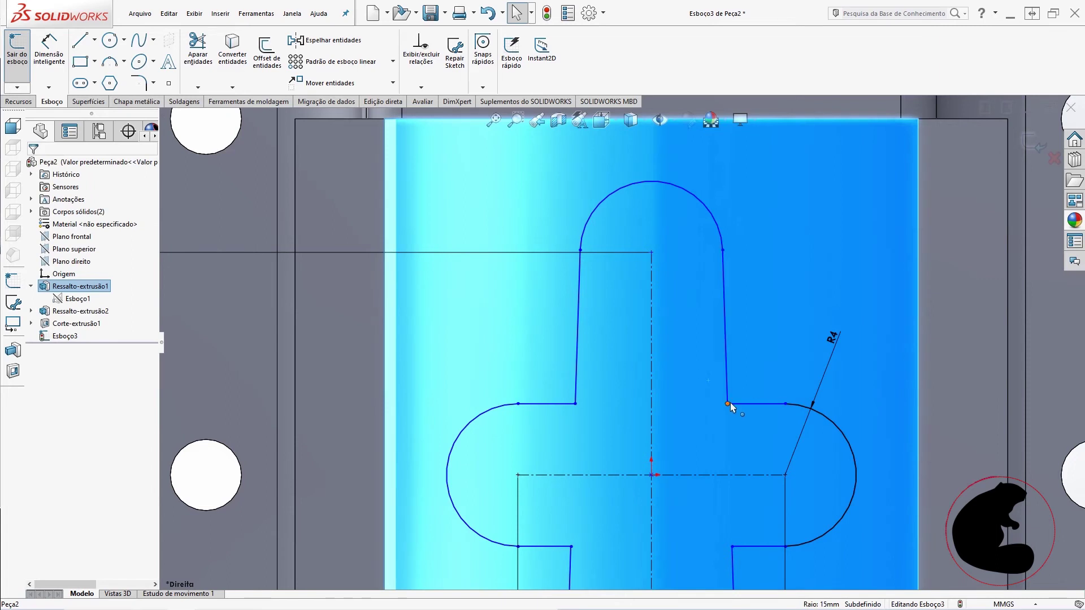
Make the cross's right side line vertical using its two endpoints.
{"action": "left_click", "coordinate": [727, 403]}
{"action": "left_click", "coordinate": [723, 251], "text": "ctrl"}
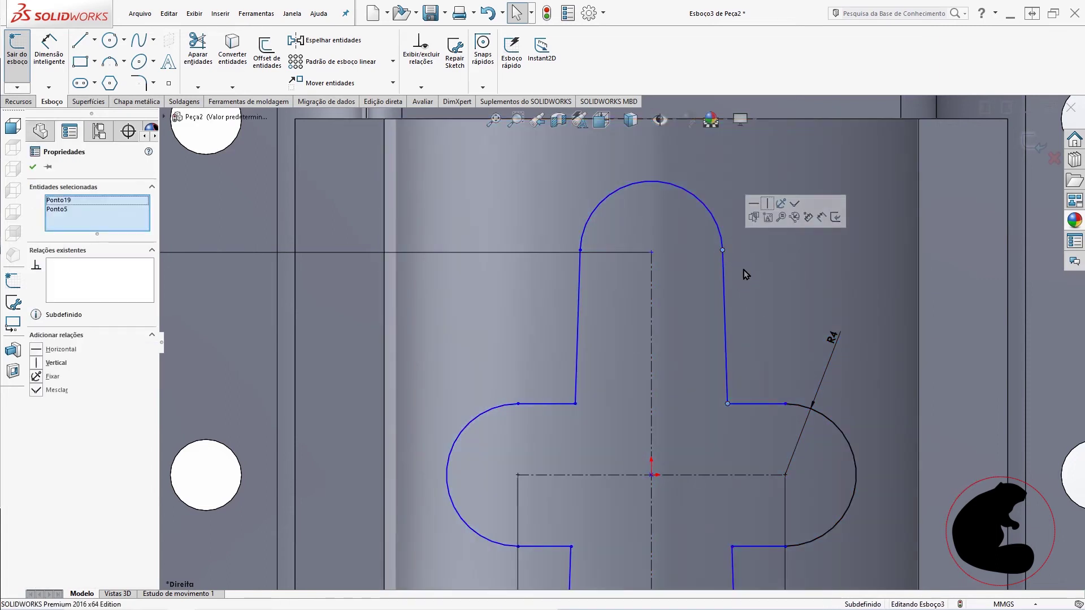
{"action": "left_click", "coordinate": [767, 205]}
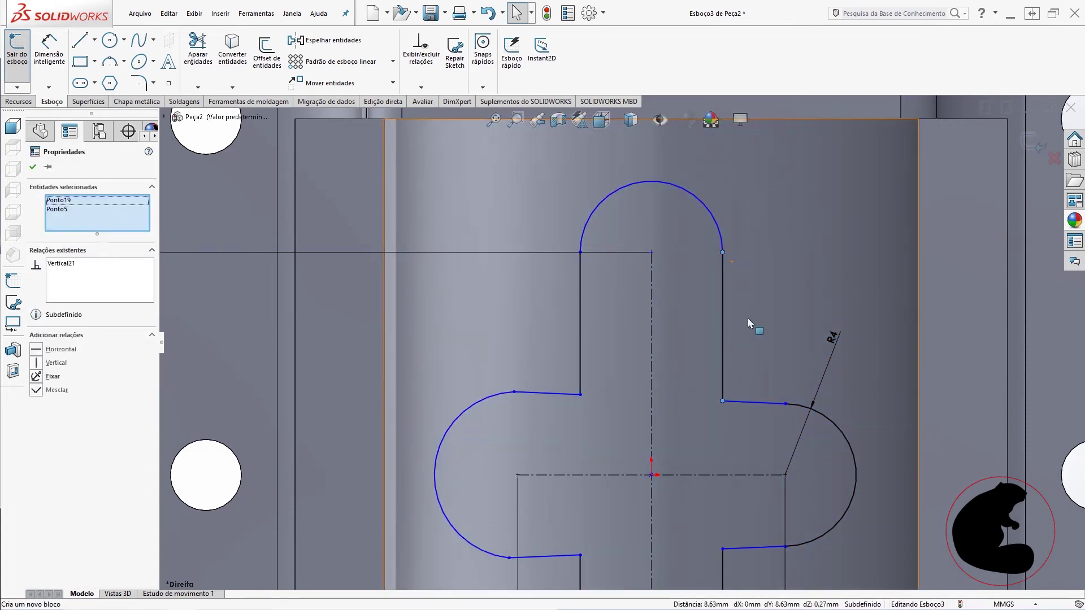
{"action": "scroll", "coordinate": [683, 412], "scroll_direction": "up", "scroll_amount": 3}
{"action": "scroll", "coordinate": [682, 412], "scroll_direction": "up", "scroll_amount": 2}
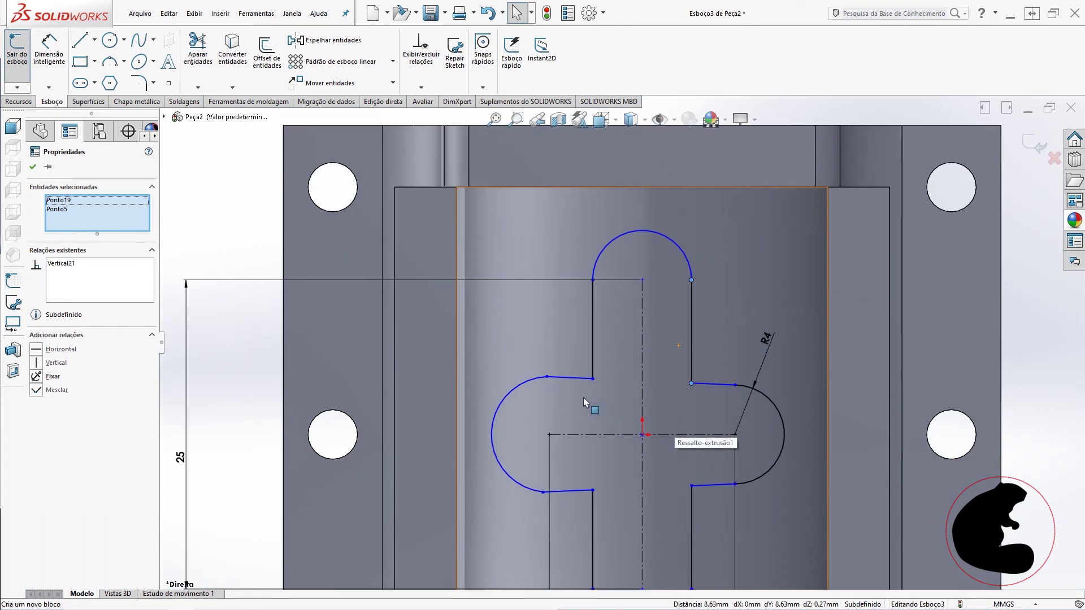
Make the left and right arcs tangent to their upper and lower short lines.
{"action": "left_click", "coordinate": [552, 387]}
{"action": "left_click", "coordinate": [578, 321]}
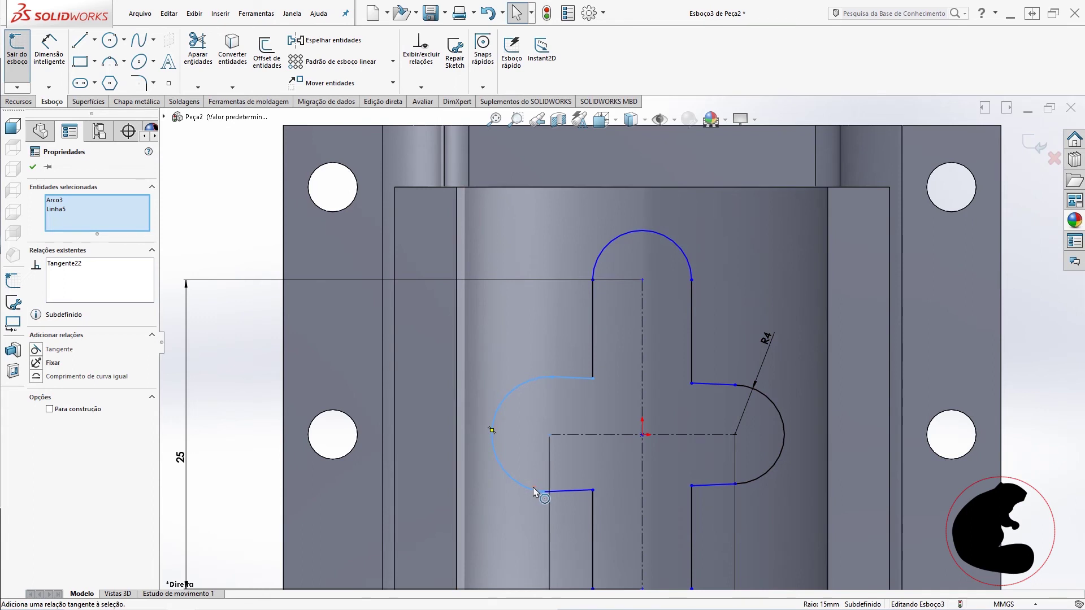
{"action": "left_click", "coordinate": [568, 491]}
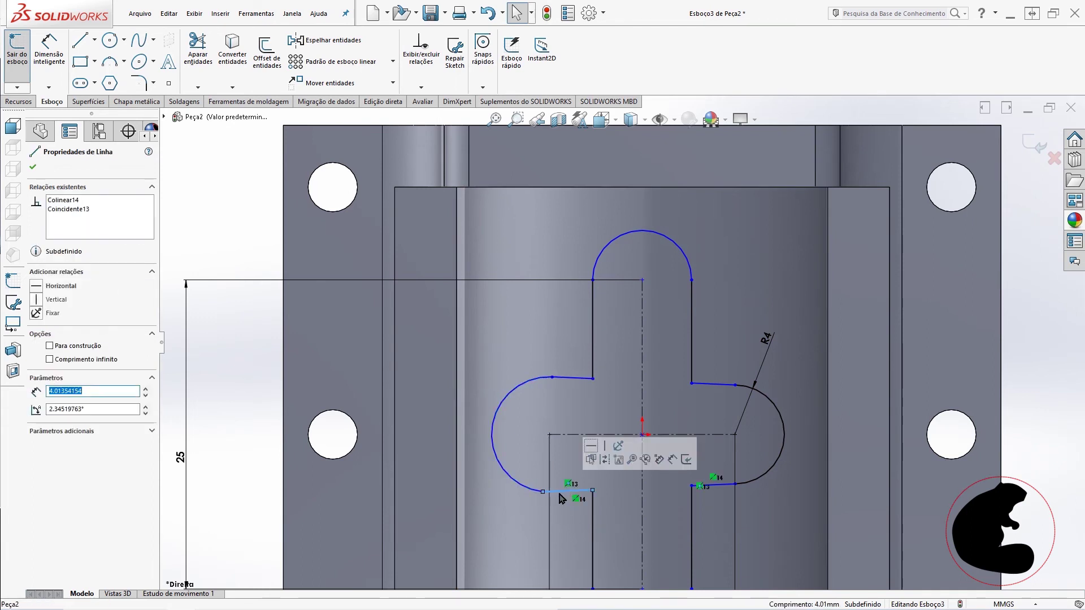
{"action": "left_click", "coordinate": [538, 482], "text": "ctrl"}
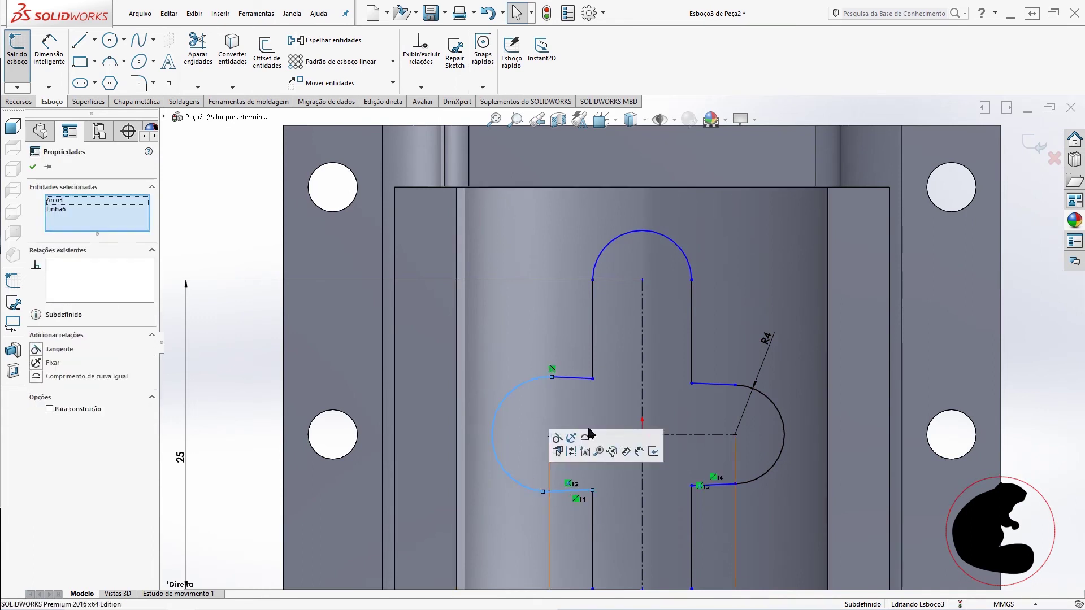
{"action": "left_click", "coordinate": [711, 486]}
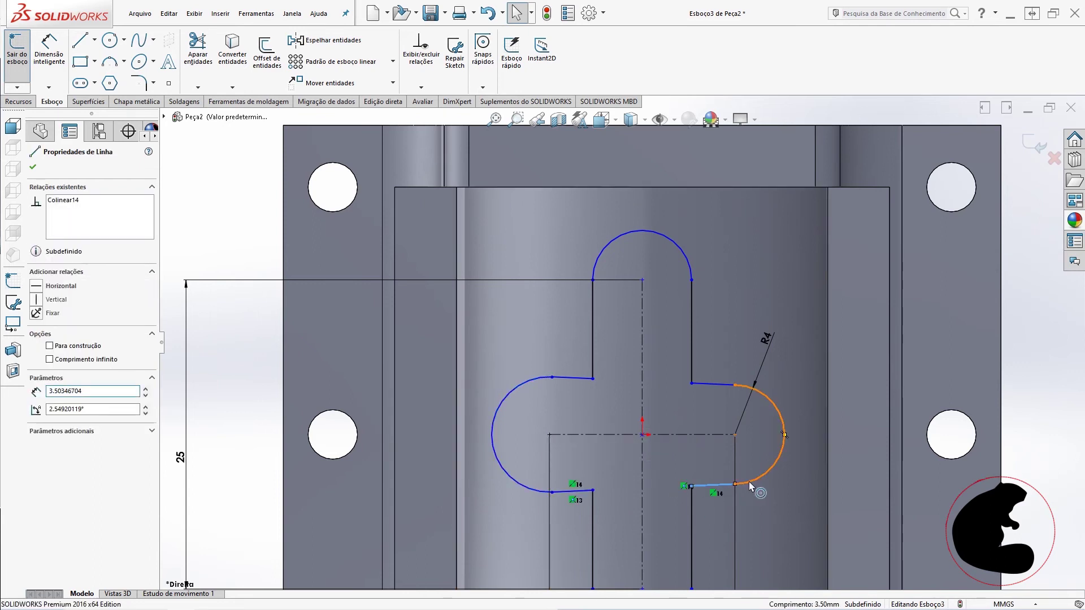
{"action": "left_click", "coordinate": [748, 481], "text": "ctrl"}
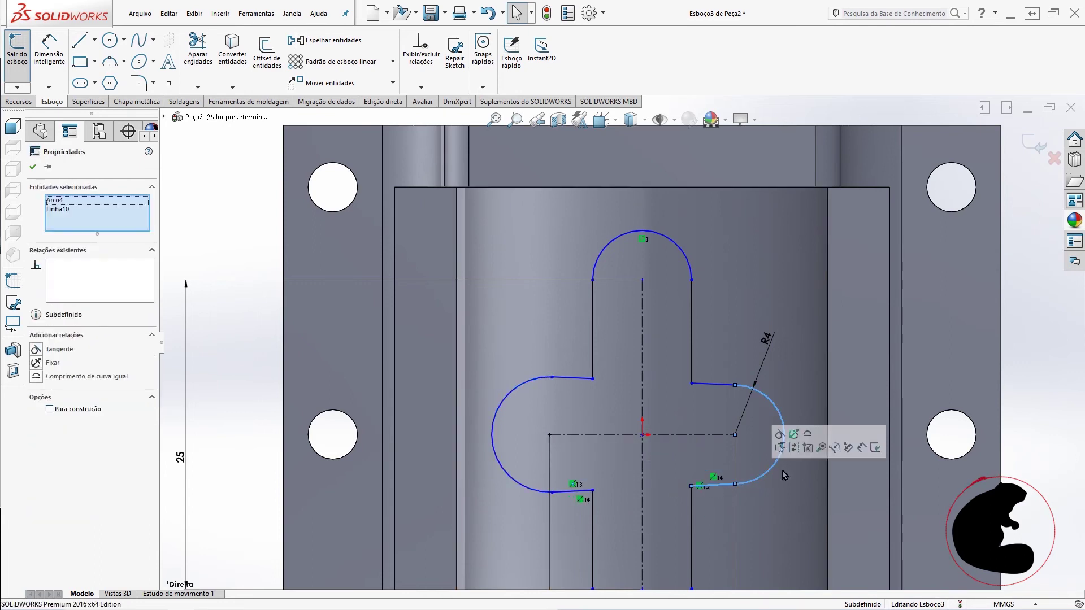
{"action": "left_click", "coordinate": [717, 385]}
{"action": "left_click", "coordinate": [769, 399], "text": "ctrl"}
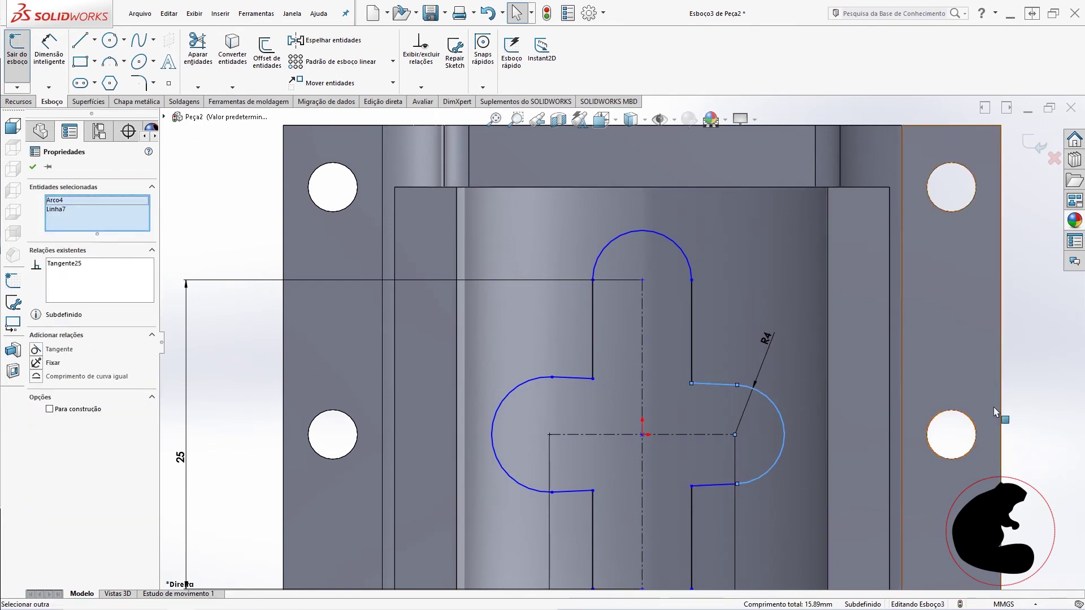
{"action": "key", "text": "Escape"}
Make the lower-left short line of the cross horizontal.
{"action": "left_click", "coordinate": [552, 492]}
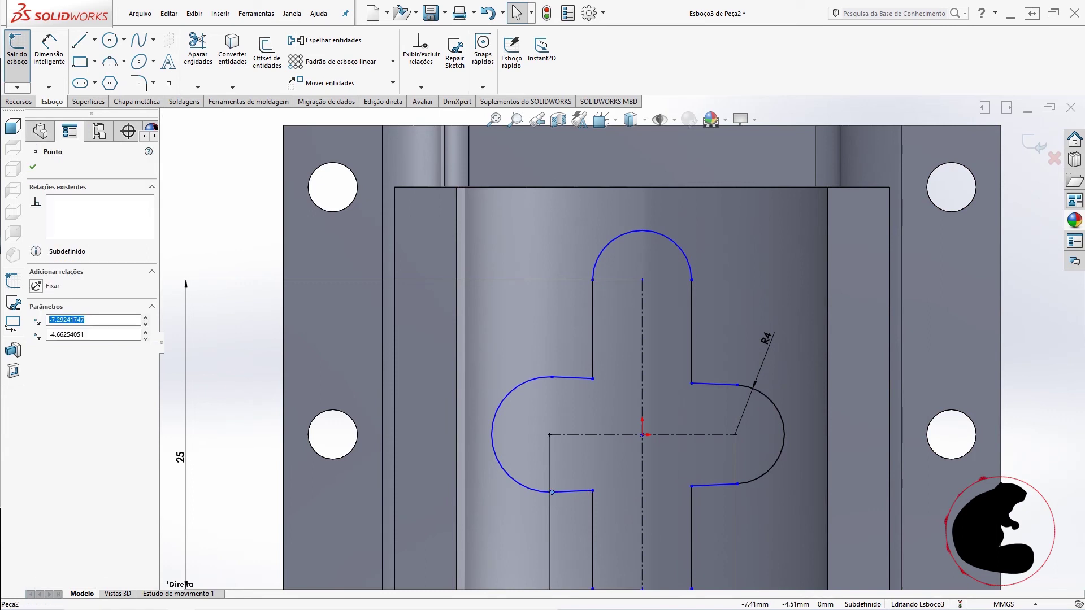
{"action": "left_click", "coordinate": [593, 491], "text": "ctrl"}
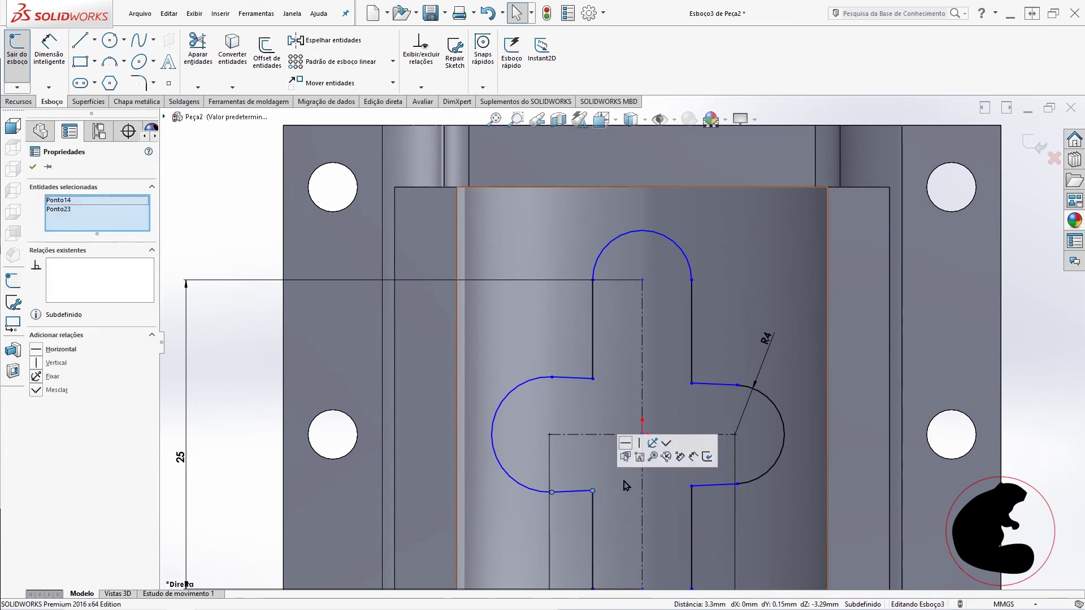
{"action": "left_click", "coordinate": [629, 445]}
{"action": "key", "text": "Escape"}
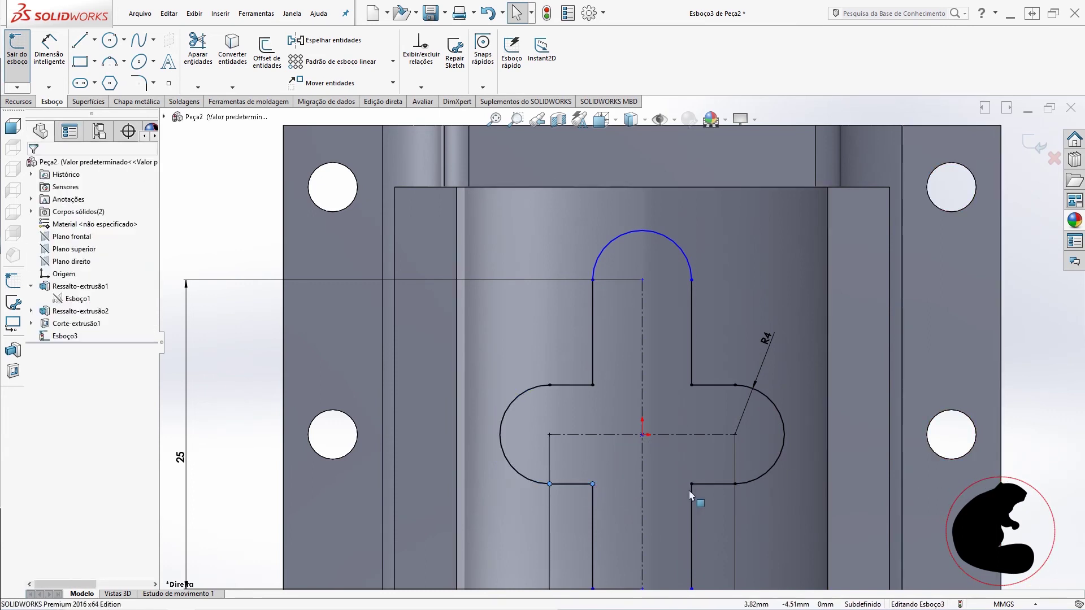
{"action": "key", "text": "f"}
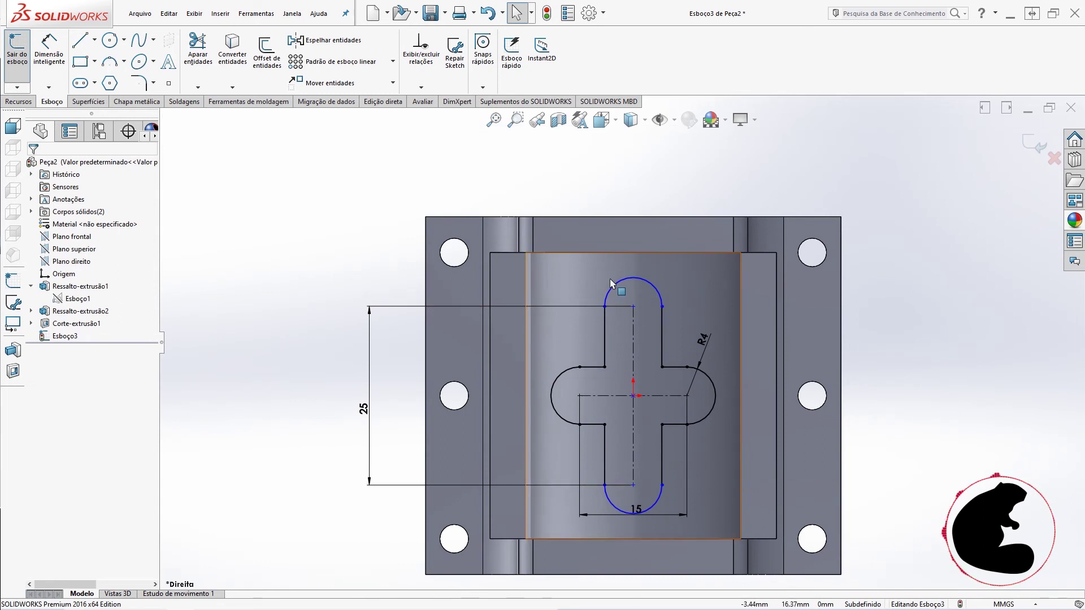
Centre the cross's vertical centreline on the origin with a midpoint relation.
{"action": "left_click", "coordinate": [662, 307]}
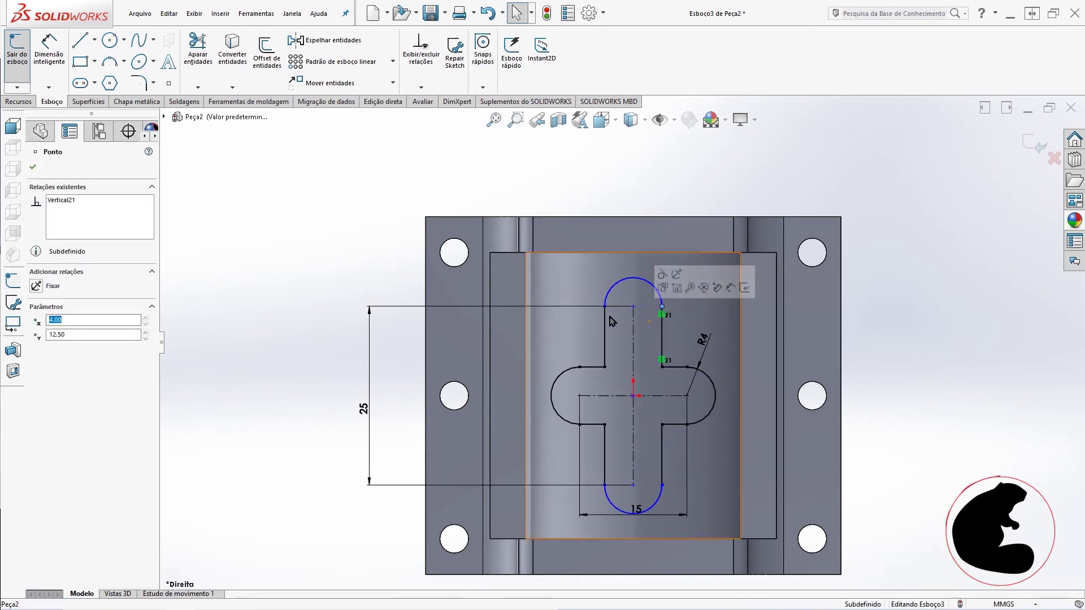
{"action": "left_click_drag", "start_coordinate": [604, 307], "coordinate": [602, 294]}
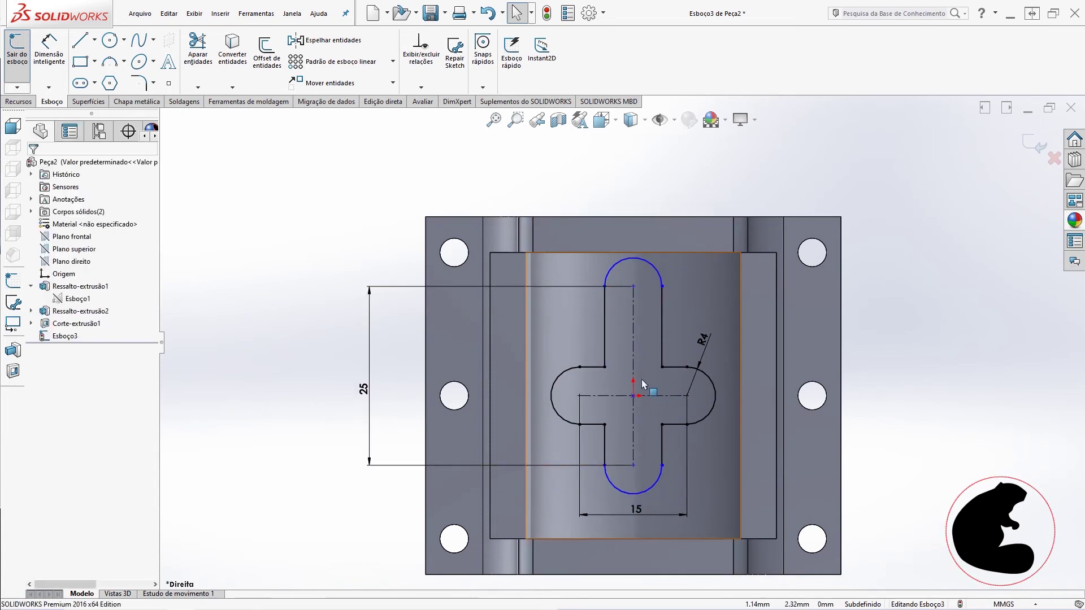
{"action": "scroll", "coordinate": [642, 378], "scroll_direction": "up", "scroll_amount": 3}
{"action": "left_click", "coordinate": [628, 325]}
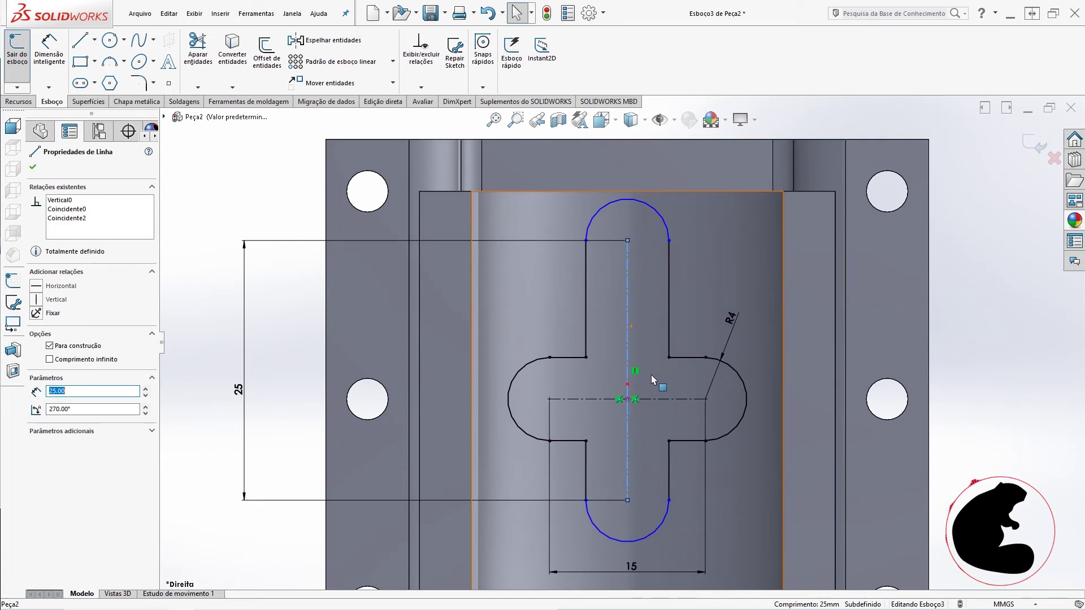
{"action": "left_click", "coordinate": [628, 400], "text": "ctrl"}
{"action": "left_click", "coordinate": [672, 350]}
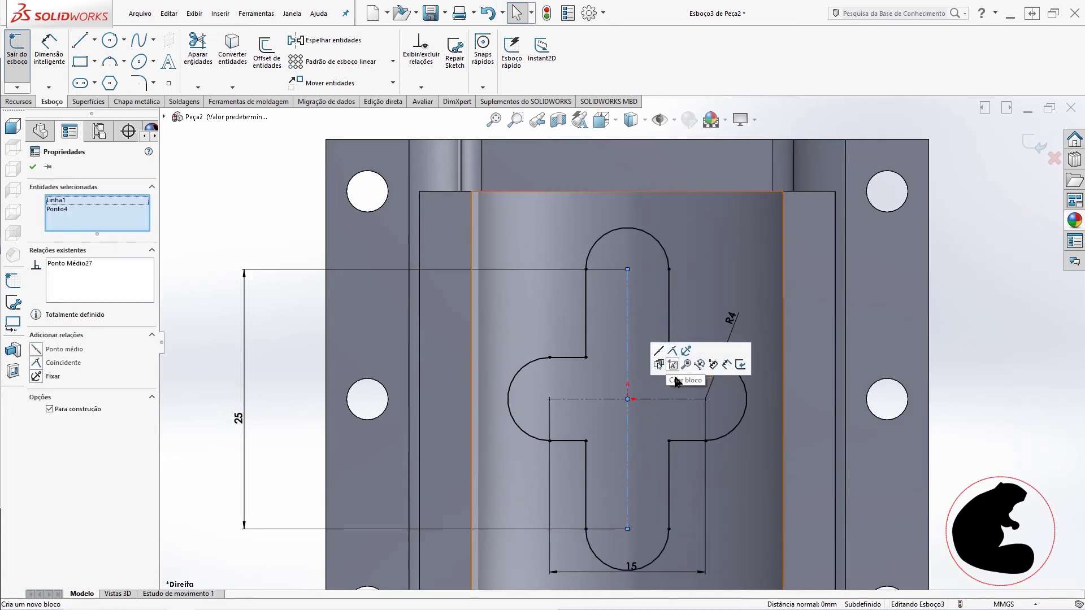
{"action": "left_click", "coordinate": [992, 388]}
{"action": "scroll", "coordinate": [730, 422], "scroll_direction": "up", "scroll_amount": 2}
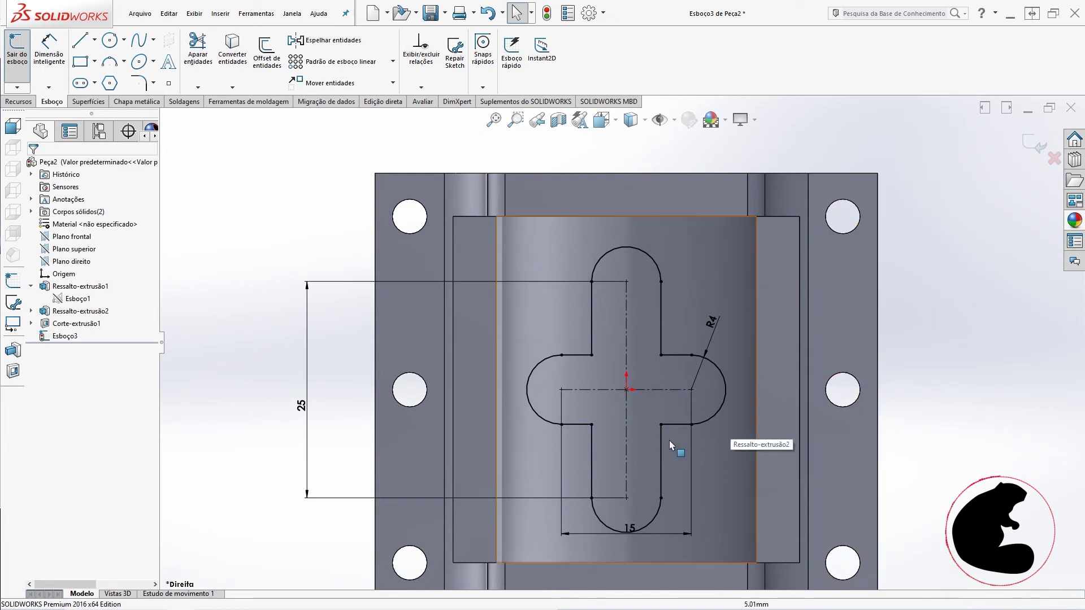
{"action": "left_click", "coordinate": [28, 103]}
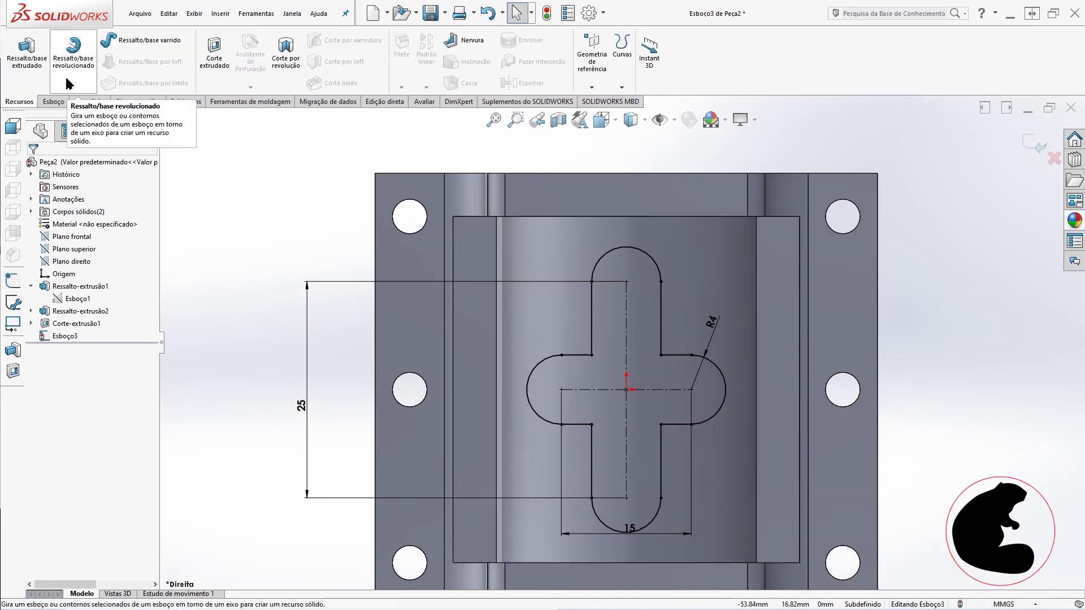
Start a boss extrusion of the cross sketch, trying the Up To Next end condition.
{"action": "left_click", "coordinate": [26, 50]}
{"action": "mouse_move", "coordinate": [747, 354]}
{"action": "middle_mouse_down"}
{"action": "mouse_move", "coordinate": [689, 481]}
{"action": "mouse_move", "coordinate": [497, 339]}
{"action": "middle_mouse_up"}
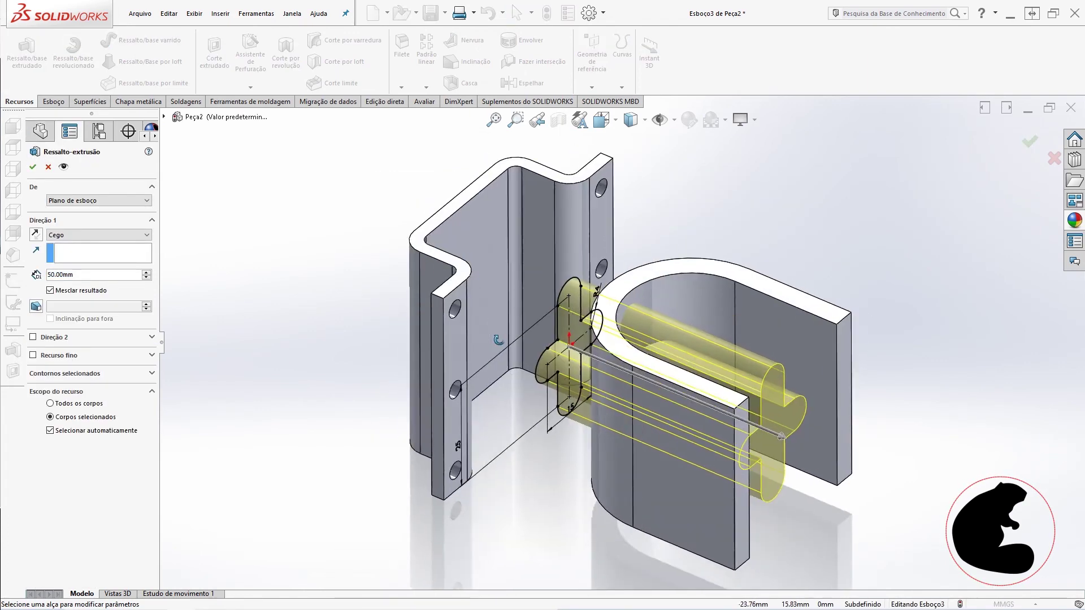
{"action": "left_click", "coordinate": [102, 238]}
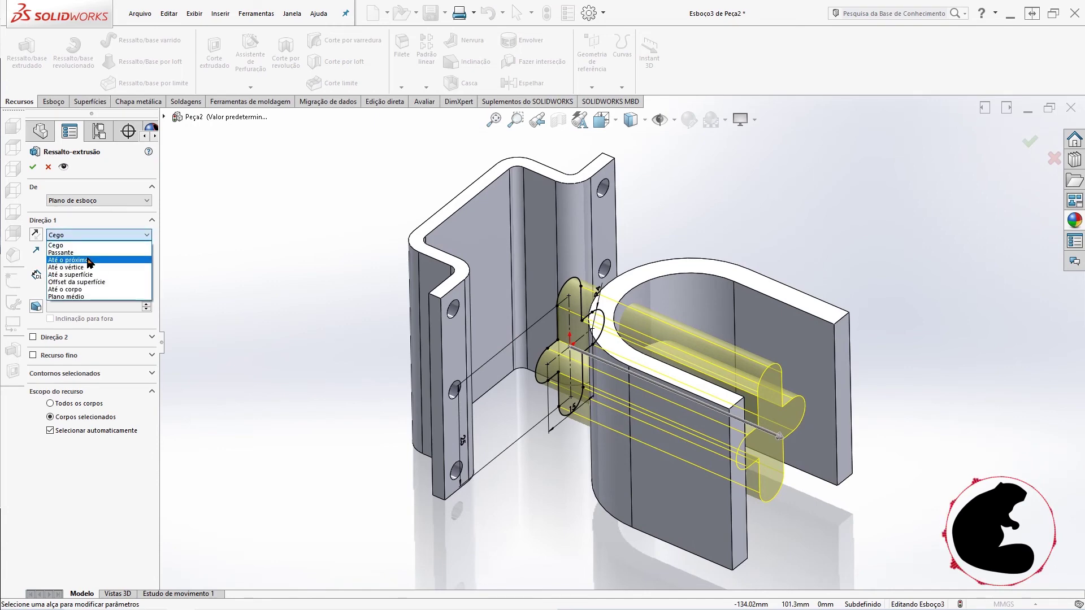
{"action": "left_click", "coordinate": [88, 261]}
{"action": "mouse_move", "coordinate": [703, 431]}
{"action": "middle_mouse_down"}
{"action": "mouse_move", "coordinate": [631, 370]}
{"action": "mouse_move", "coordinate": [608, 389]}
{"action": "middle_mouse_up"}
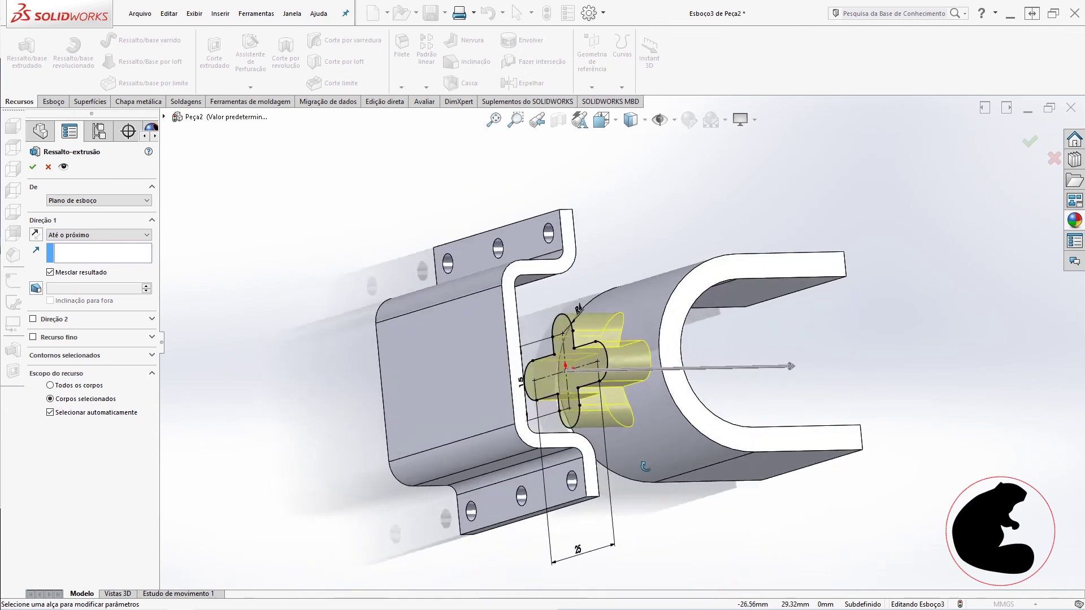
{"action": "middle_click_drag", "start_coordinate": [609, 388], "coordinate": [253, 293]}
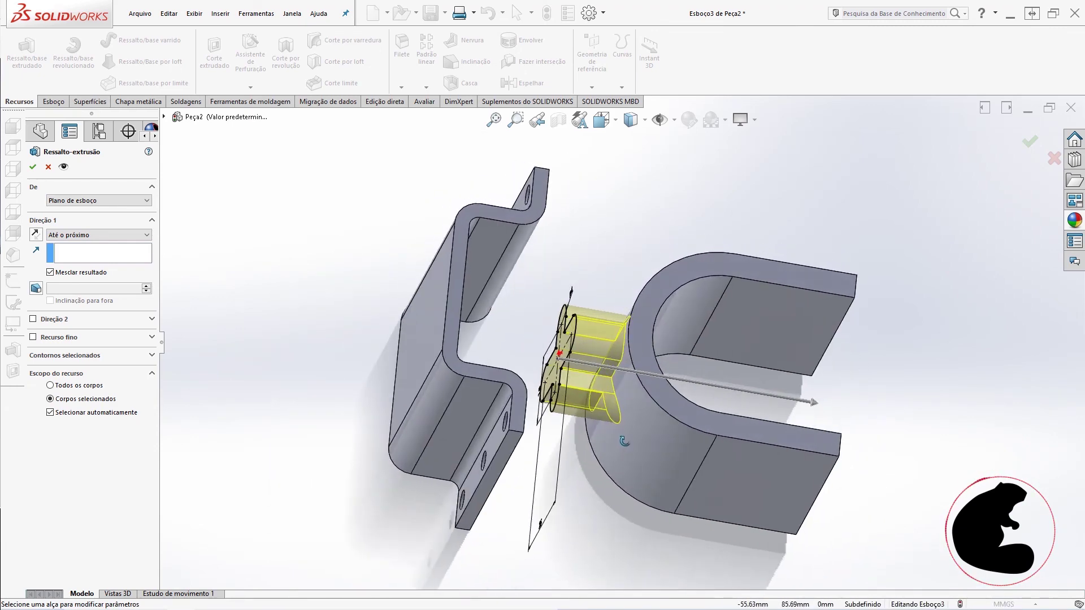
Set Direction 1 to Up To Body on the U-shaped clamp and enable Direction 2.
{"action": "left_click", "coordinate": [143, 235]}
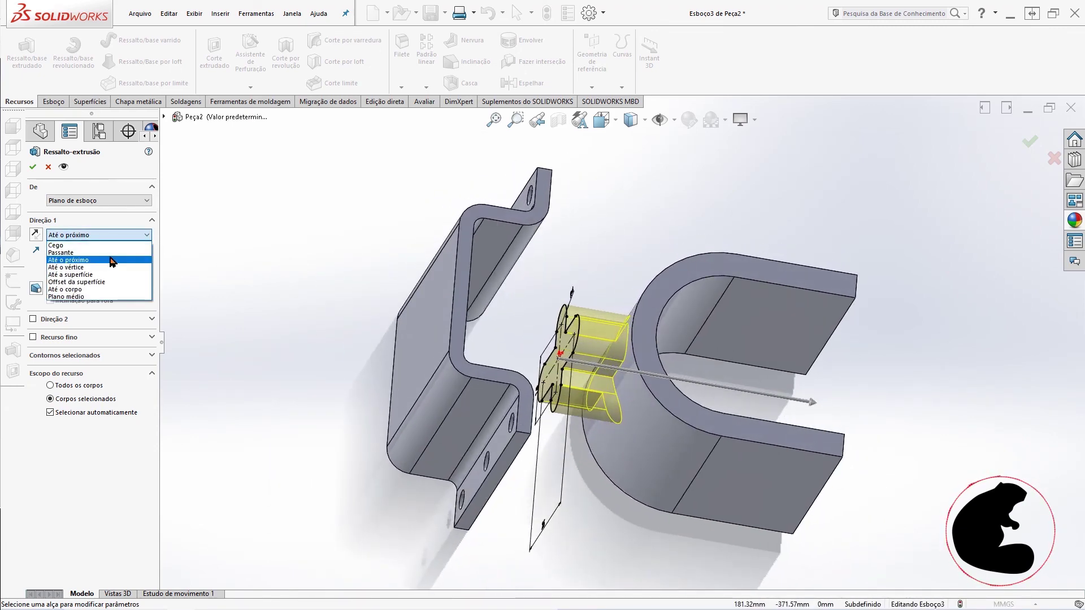
{"action": "left_click", "coordinate": [94, 290]}
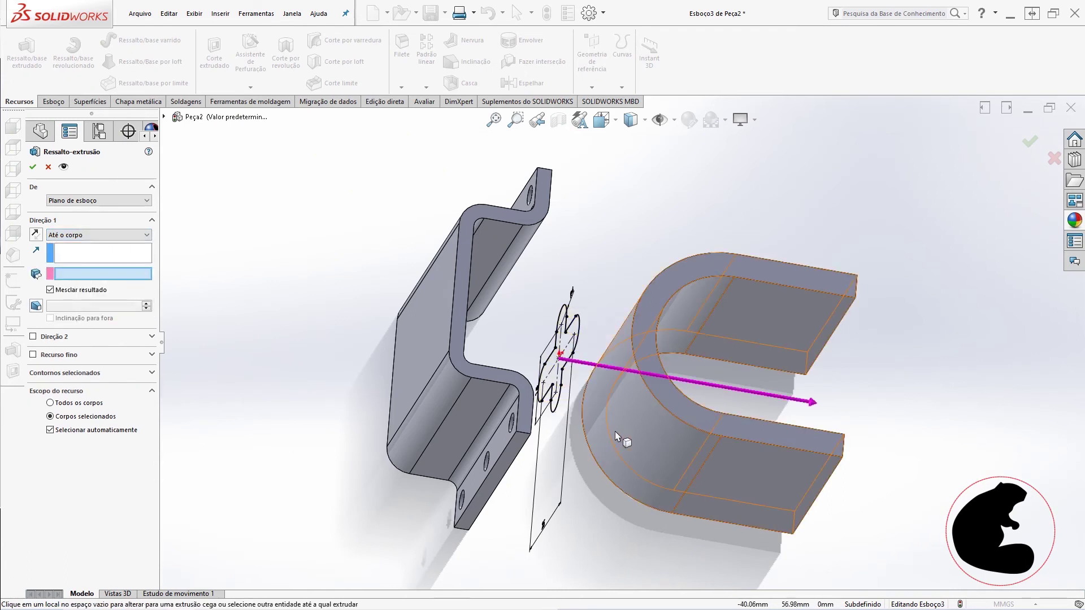
{"action": "left_click", "coordinate": [623, 440]}
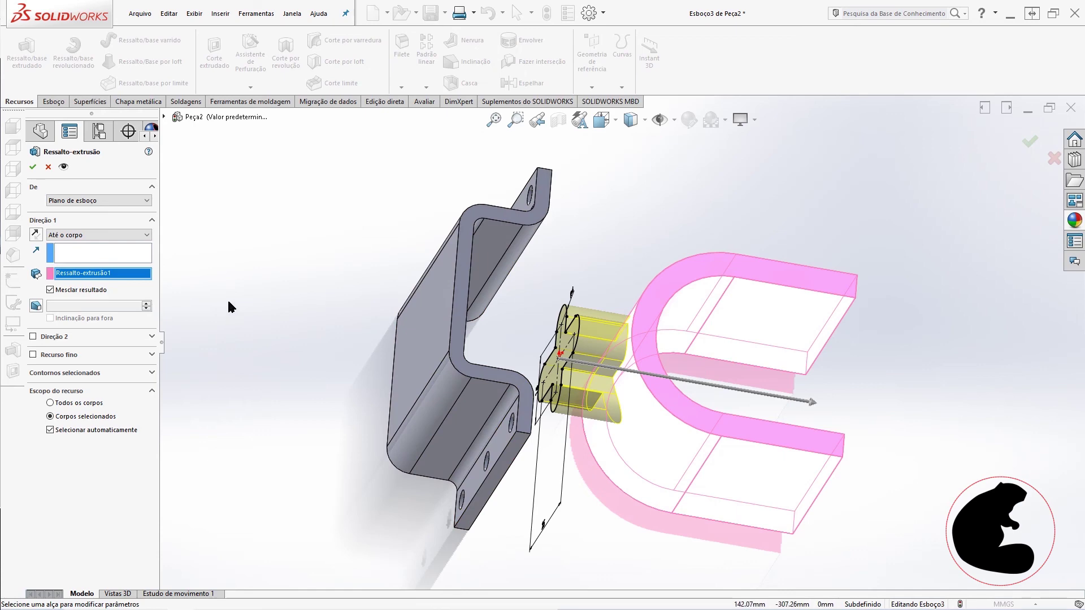
{"action": "key", "text": "Left"}
{"action": "left_click", "coordinate": [32, 338]}
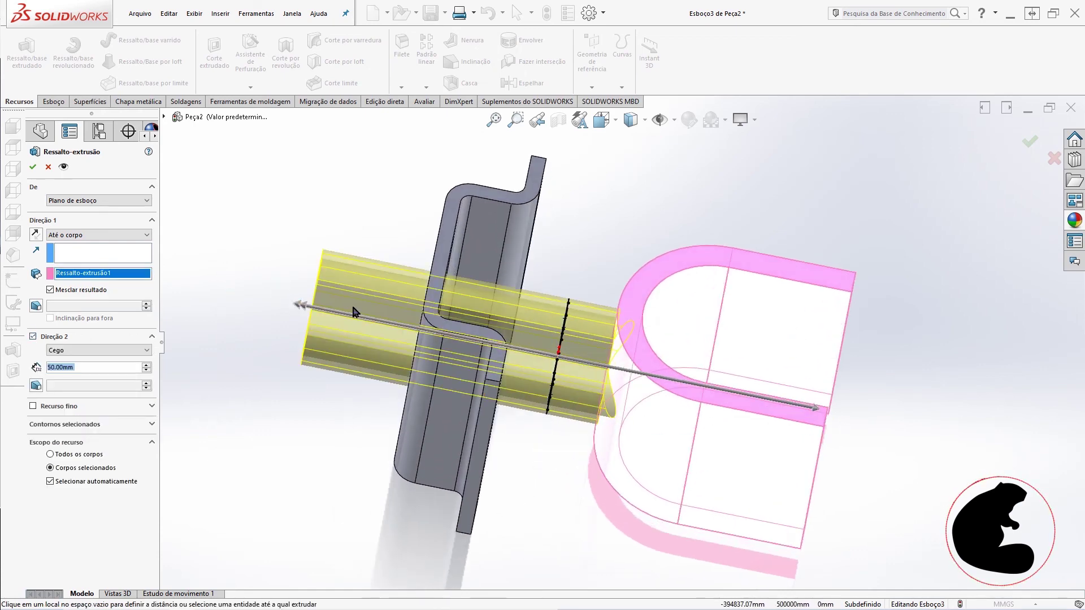
Set Direction 2 to Up To Surface on the bracket's inner face and confirm the extrusion.
{"action": "middle_click_drag", "start_coordinate": [379, 406], "coordinate": [189, 368]}
{"action": "left_click", "coordinate": [138, 350]}
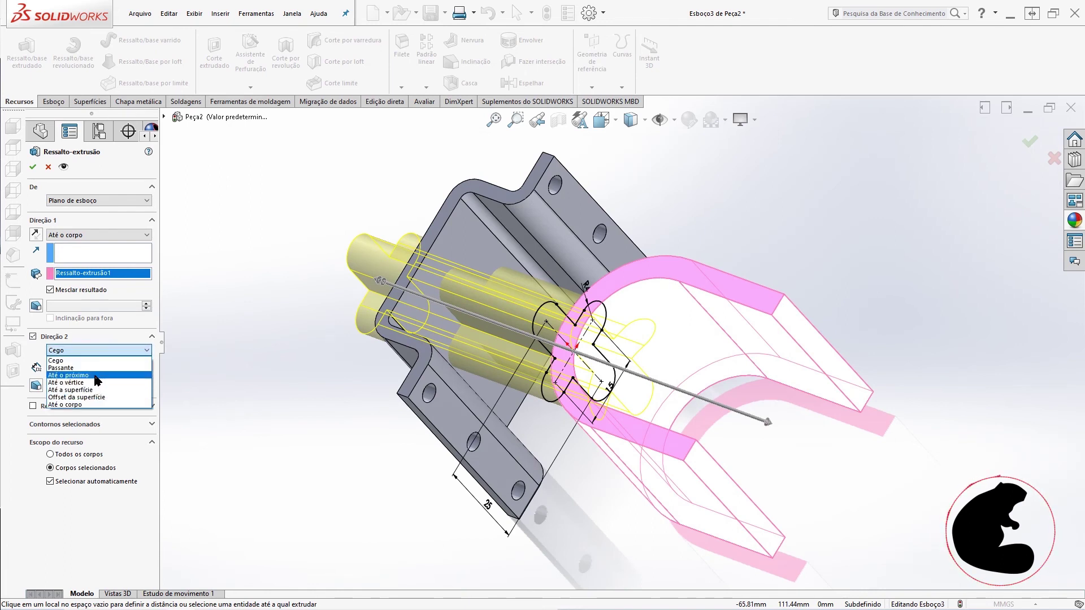
{"action": "left_click", "coordinate": [98, 391]}
{"action": "left_click", "coordinate": [491, 297]}
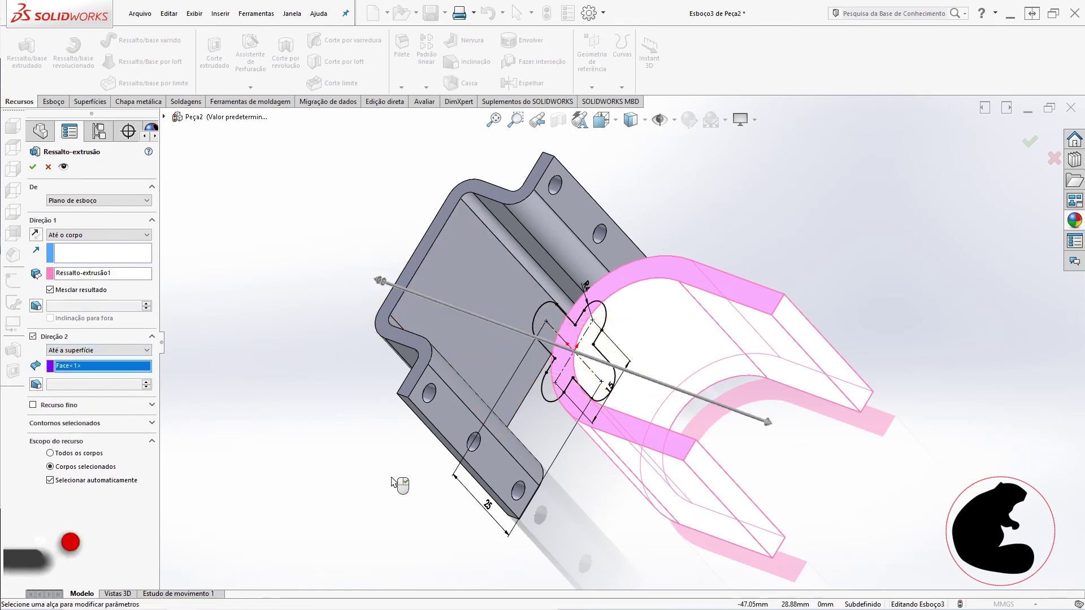
{"action": "mouse_move", "coordinate": [520, 354]}
{"action": "middle_mouse_down"}
{"action": "mouse_move", "coordinate": [618, 343]}
{"action": "mouse_move", "coordinate": [487, 310]}
{"action": "middle_mouse_up"}
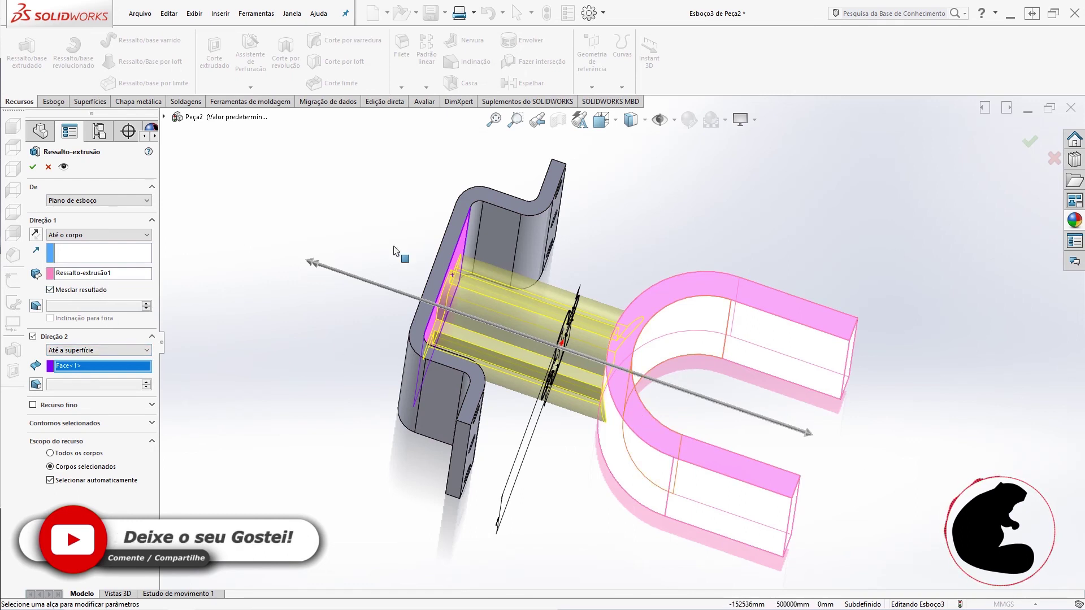
{"action": "left_click", "coordinate": [32, 167]}
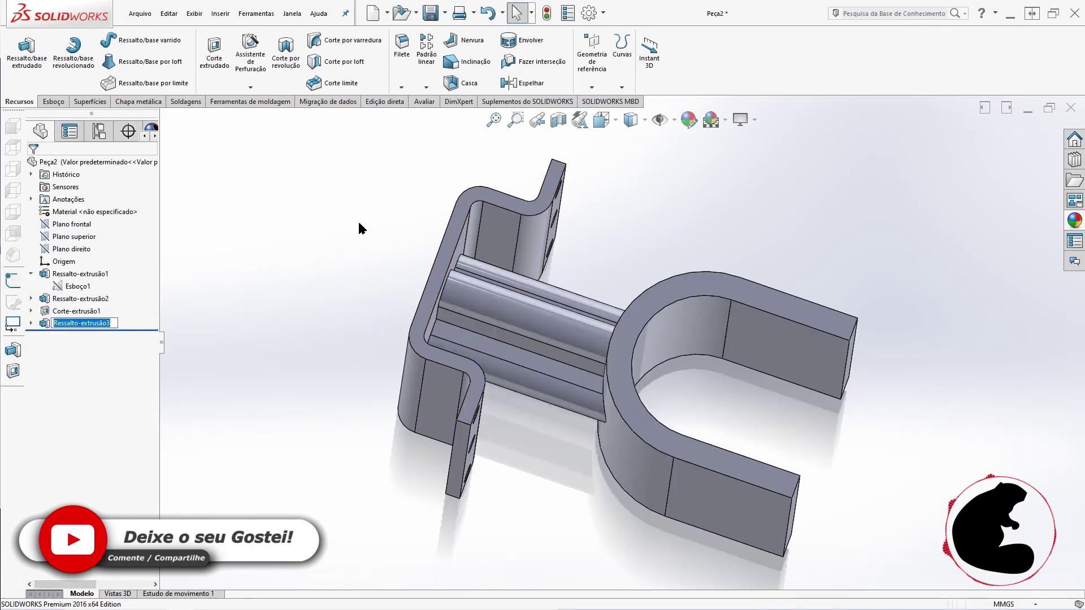
{"action": "left_click", "coordinate": [773, 193]}
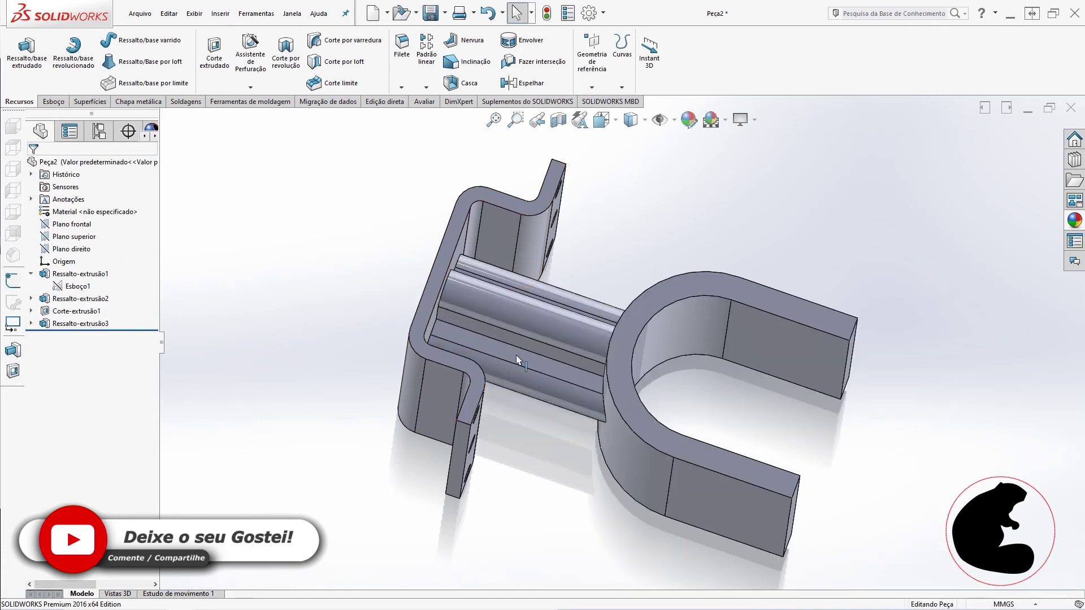
{"action": "middle_click_drag", "start_coordinate": [666, 435], "coordinate": [671, 387]}
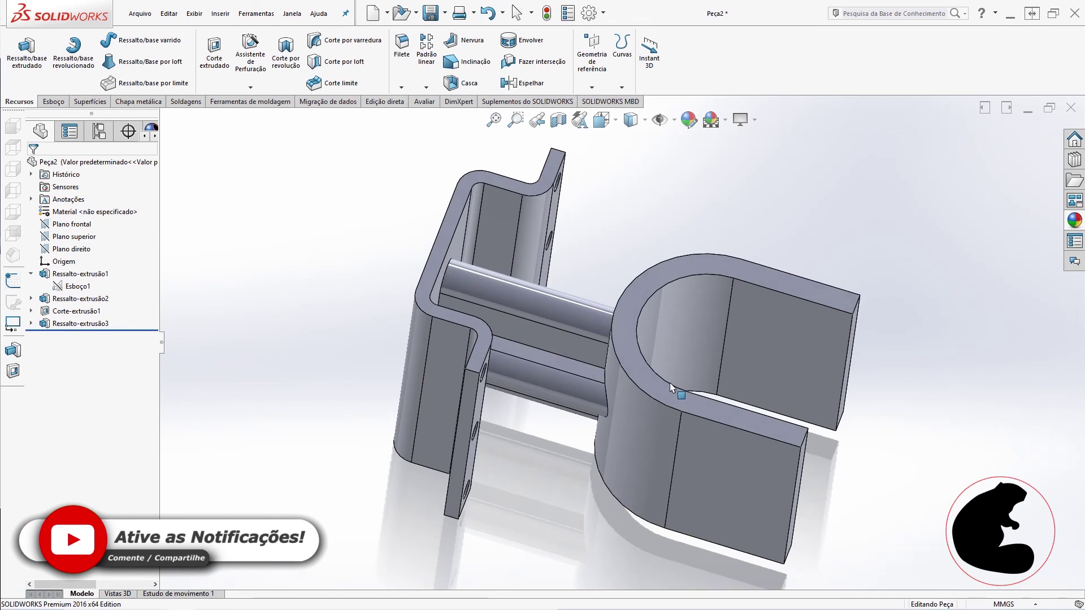
{"action": "mouse_move", "coordinate": [875, 503]}
{"action": "middle_mouse_down"}
{"action": "mouse_move", "coordinate": [804, 394]}
{"action": "mouse_move", "coordinate": [716, 450]}
{"action": "mouse_move", "coordinate": [839, 364]}
{"action": "mouse_move", "coordinate": [757, 451]}
{"action": "mouse_move", "coordinate": [775, 358]}
{"action": "mouse_move", "coordinate": [780, 376]}
{"action": "middle_mouse_up"}
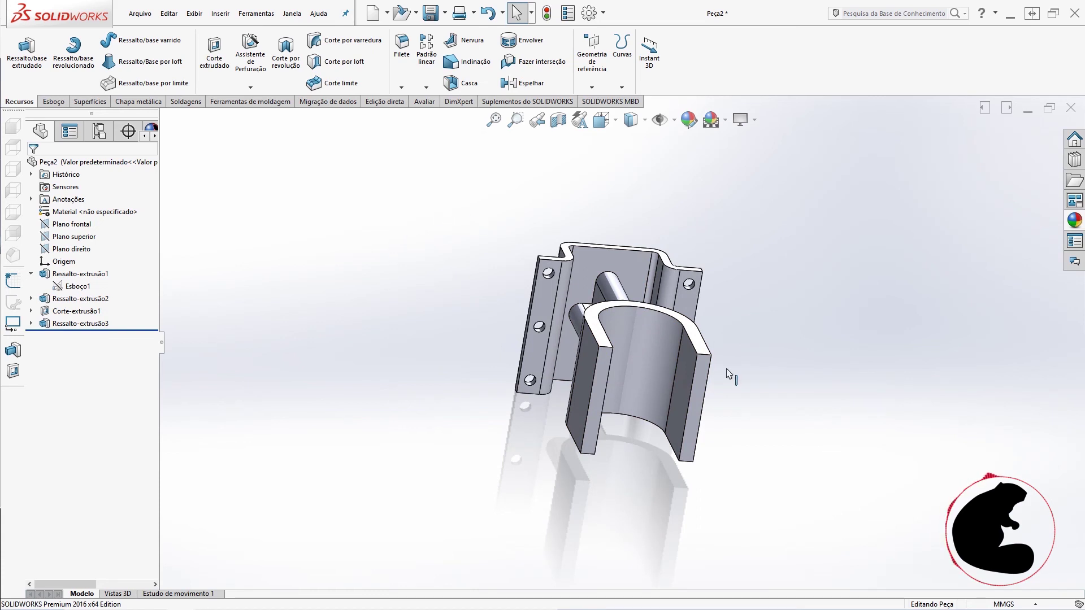
{"action": "middle_click_drag", "start_coordinate": [599, 317], "coordinate": [823, 310]}
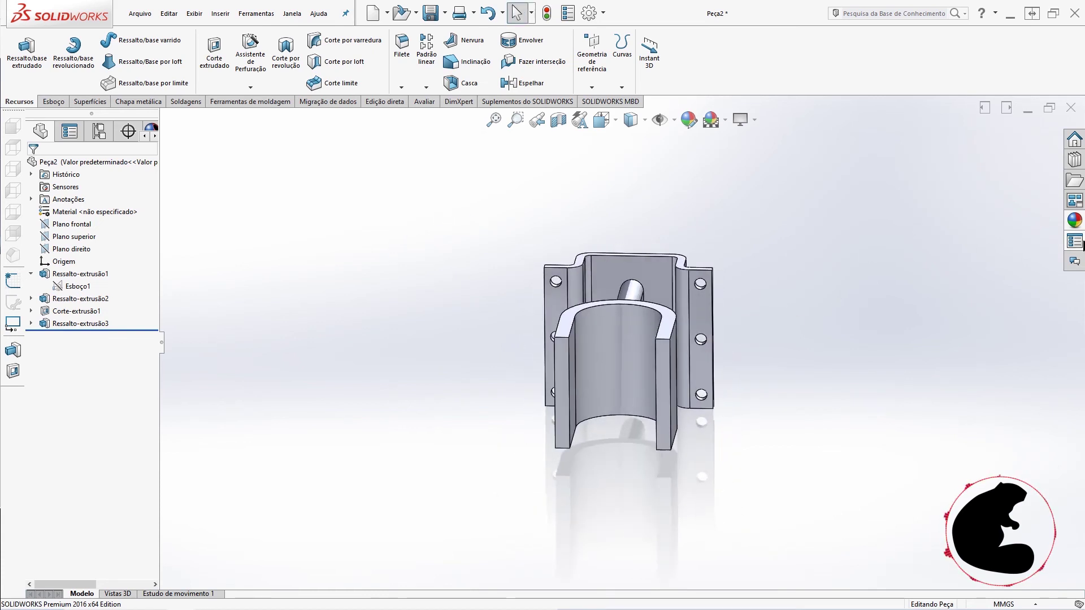
Apply the red Plastic > High gloss appearance to the whole body.
{"action": "left_click", "coordinate": [1074, 221]}
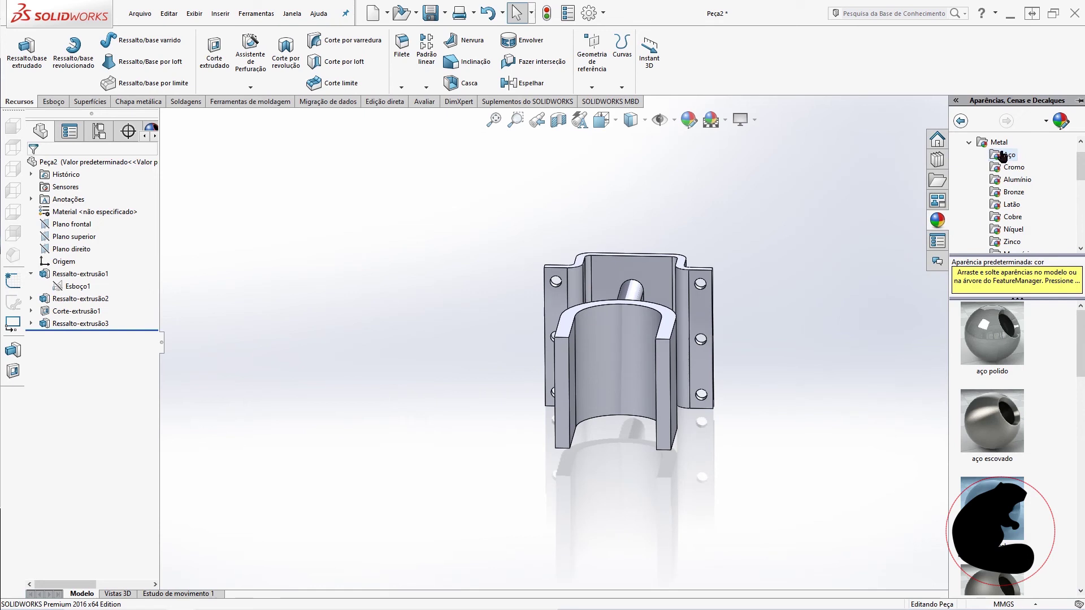
{"action": "scroll", "coordinate": [1006, 184], "scroll_direction": "down", "scroll_amount": 2}
{"action": "scroll", "coordinate": [1005, 187], "scroll_direction": "down", "scroll_amount": 3}
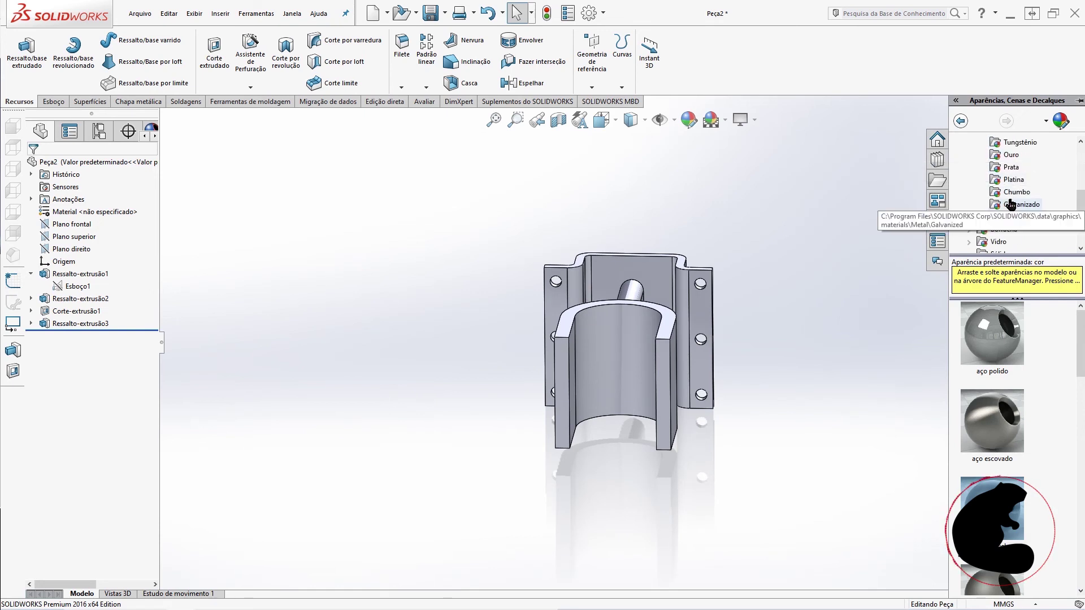
{"action": "scroll", "coordinate": [997, 182], "scroll_direction": "down", "scroll_amount": 2}
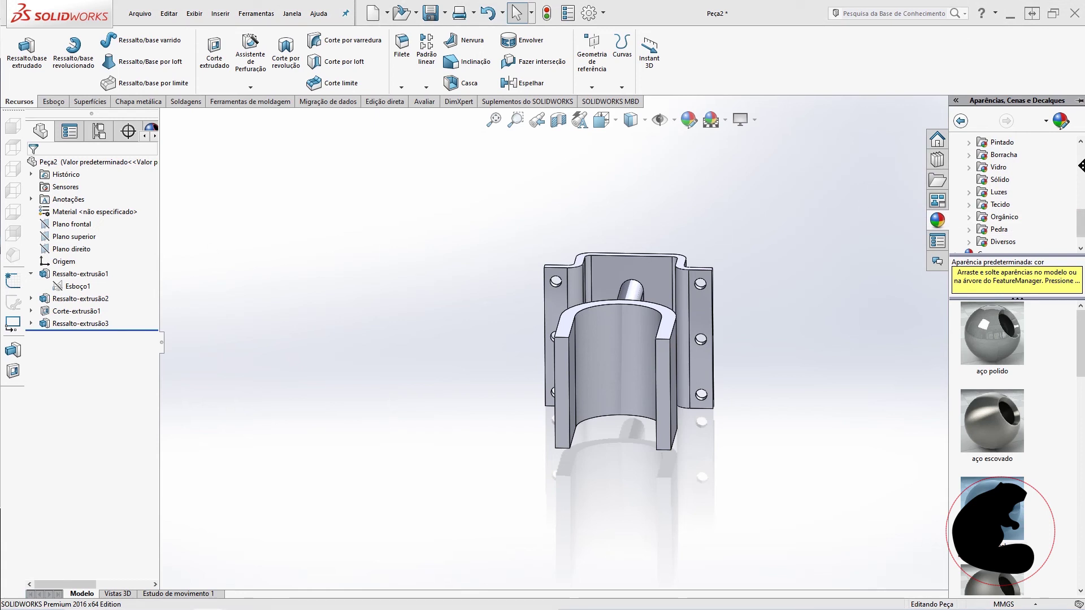
{"action": "scroll", "coordinate": [1023, 201], "scroll_direction": "up", "scroll_amount": 1}
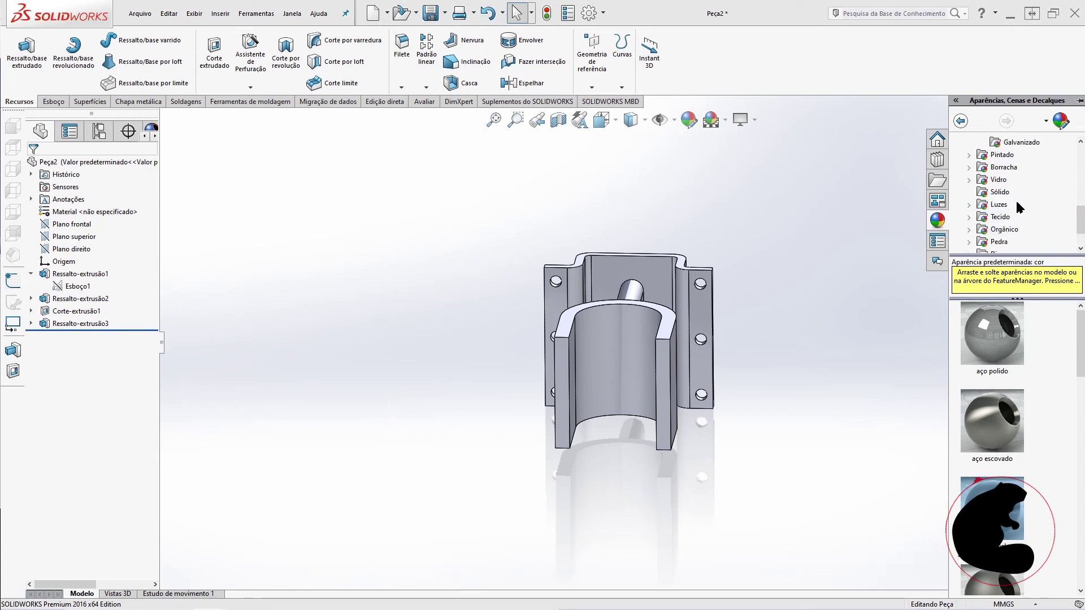
{"action": "scroll", "coordinate": [1014, 202], "scroll_direction": "up", "scroll_amount": 3}
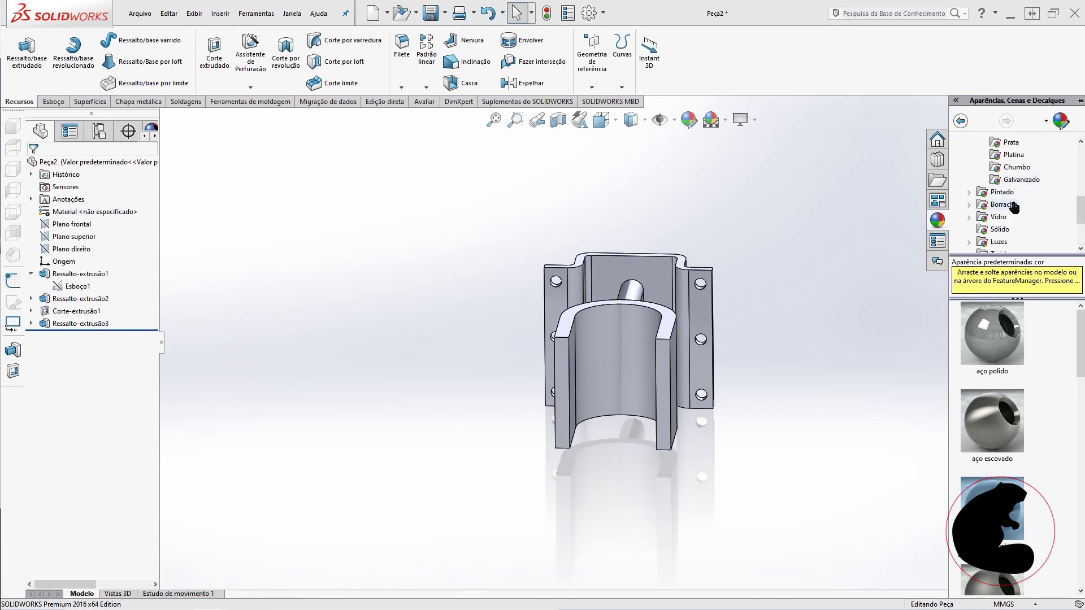
{"action": "scroll", "coordinate": [1015, 206], "scroll_direction": "up", "scroll_amount": 5}
{"action": "scroll", "coordinate": [1005, 201], "scroll_direction": "up", "scroll_amount": 5}
{"action": "scroll", "coordinate": [994, 186], "scroll_direction": "up", "scroll_amount": 5}
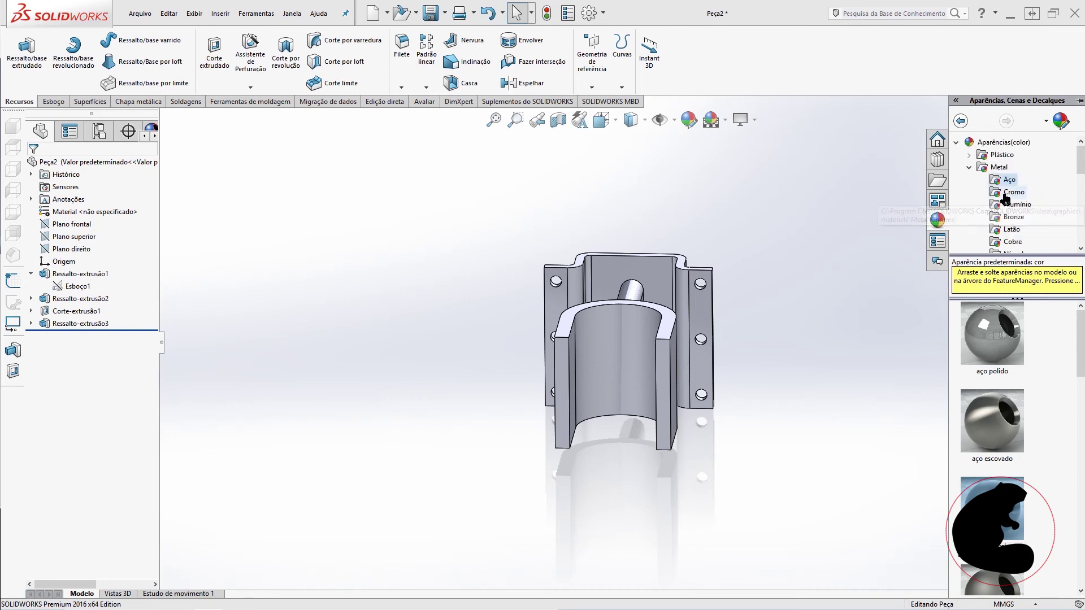
{"action": "left_click", "coordinate": [970, 153]}
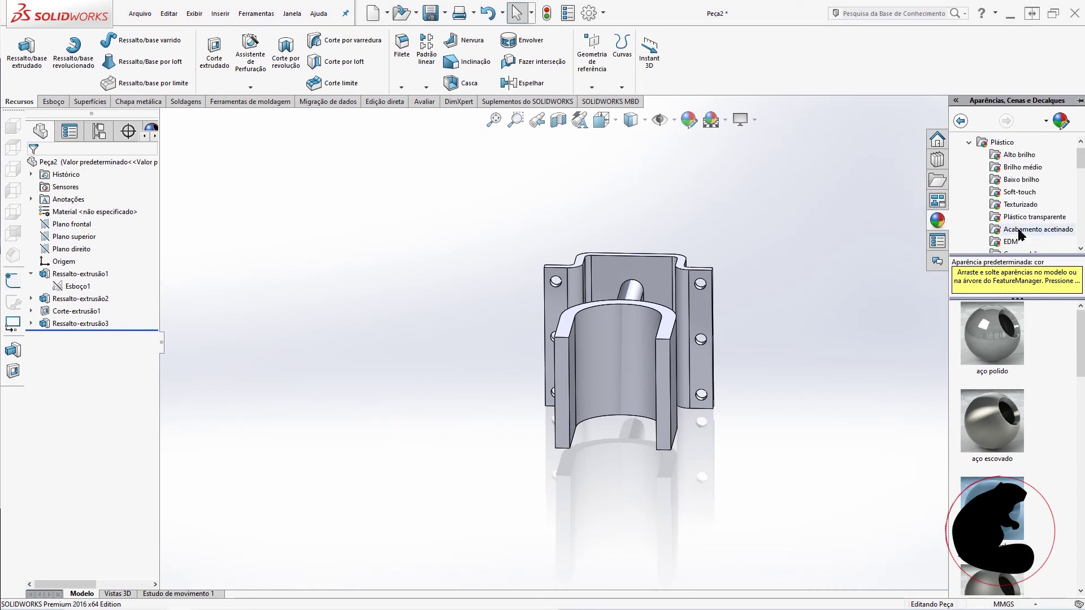
{"action": "left_click", "coordinate": [1018, 155]}
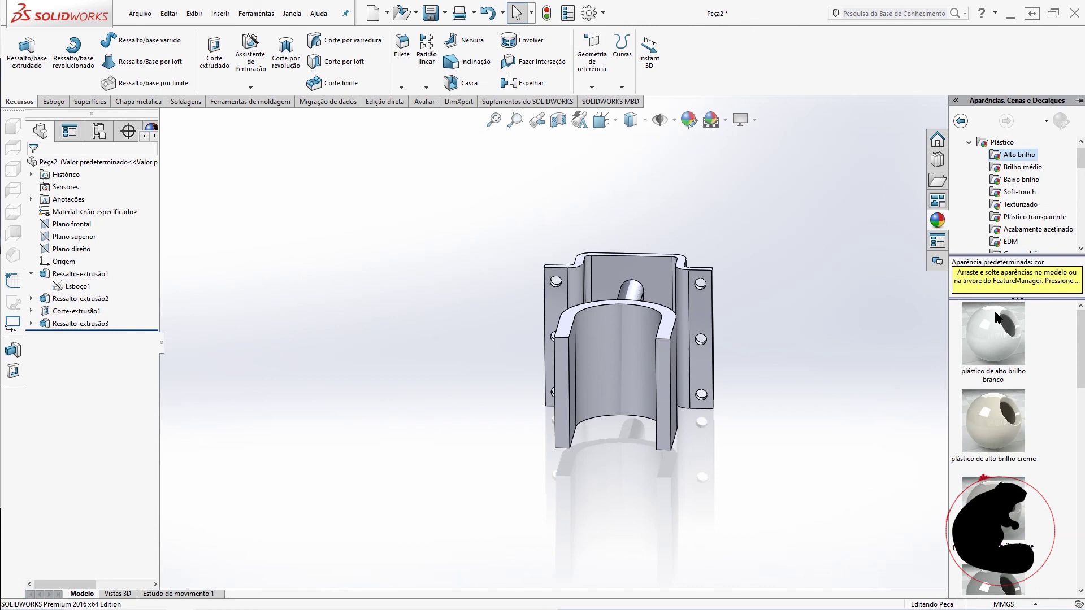
{"action": "scroll", "coordinate": [1013, 408], "scroll_direction": "down", "scroll_amount": 3}
{"action": "left_click_drag", "start_coordinate": [1003, 341], "coordinate": [629, 356]}
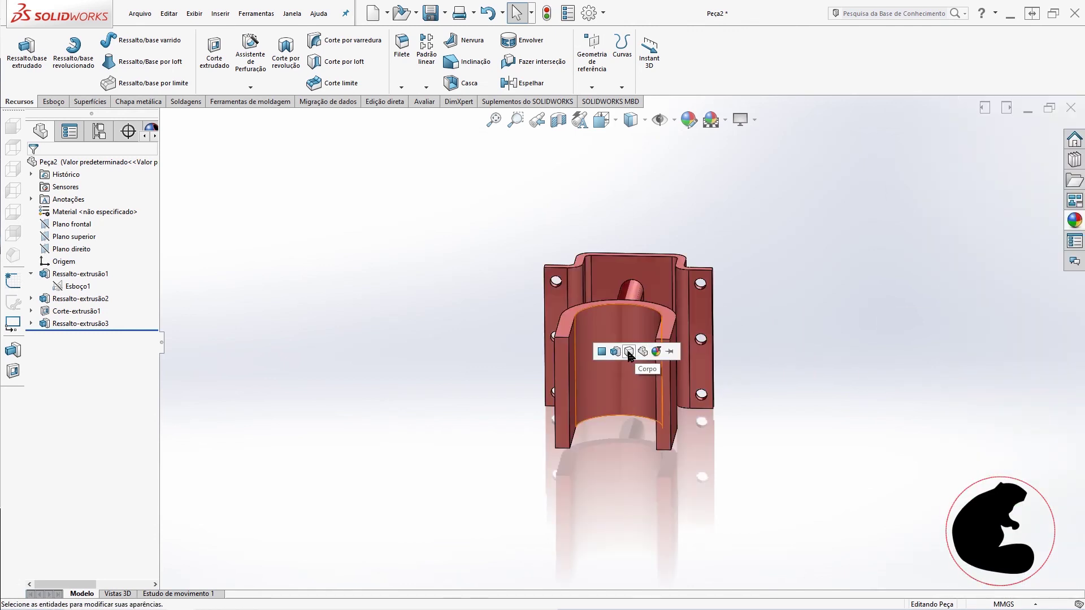
{"action": "left_click", "coordinate": [628, 351]}
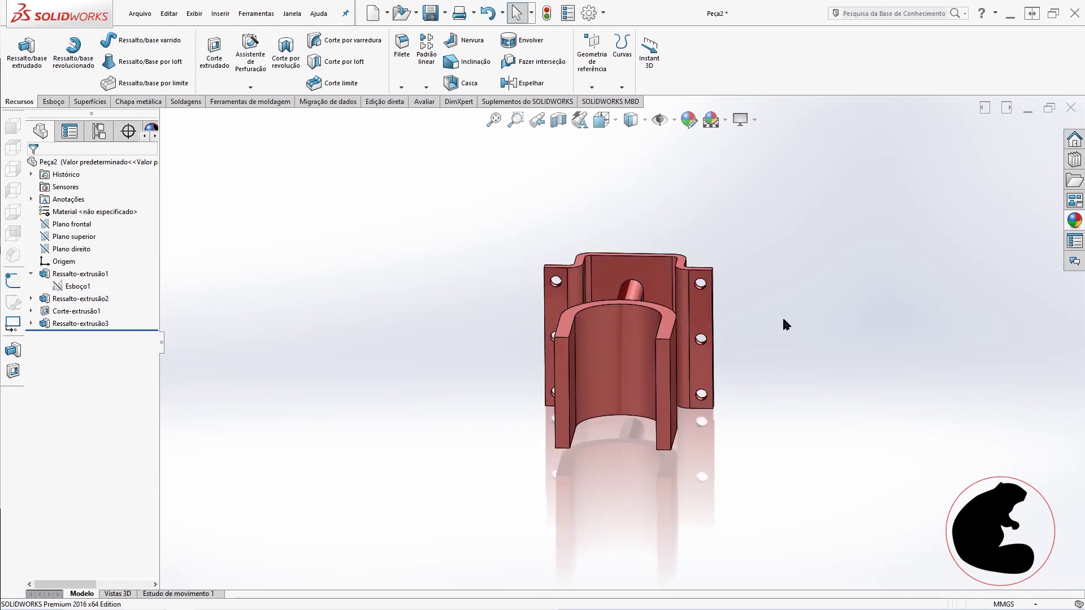
Return the red part to isometric view and compare it with the reference drawing.
{"action": "middle_click_drag", "start_coordinate": [709, 368], "coordinate": [831, 324]}
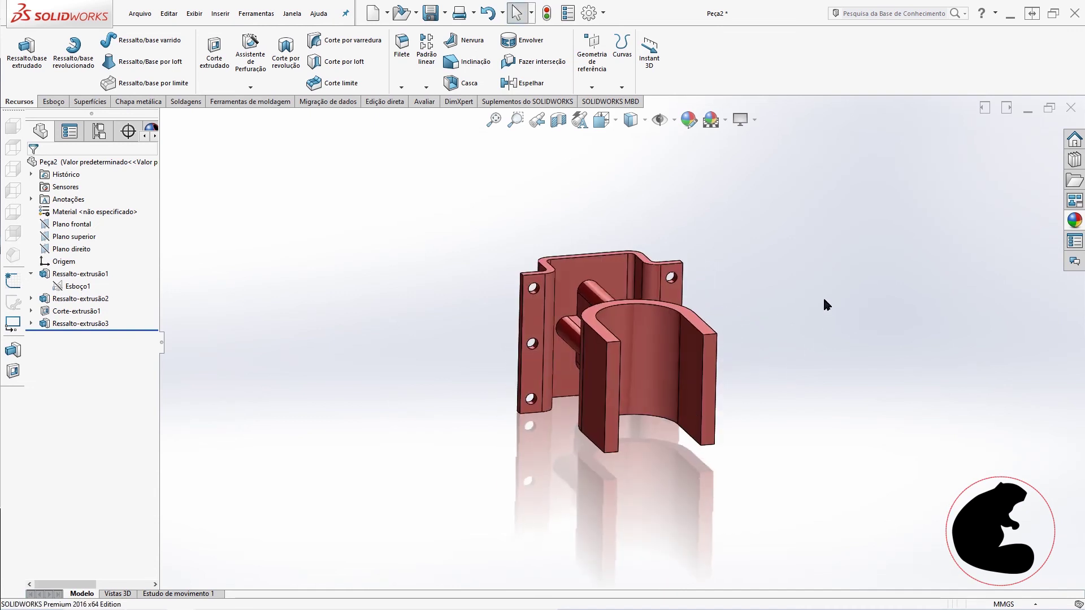
{"action": "key", "text": "ctrl+7"}
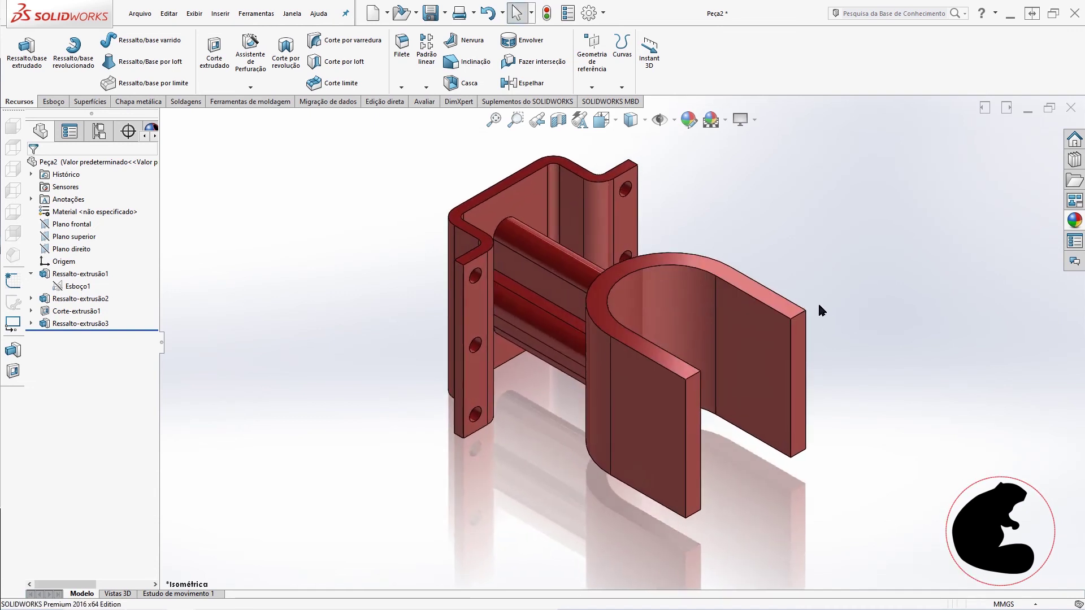
{"action": "key", "text": "alt+Tab"}
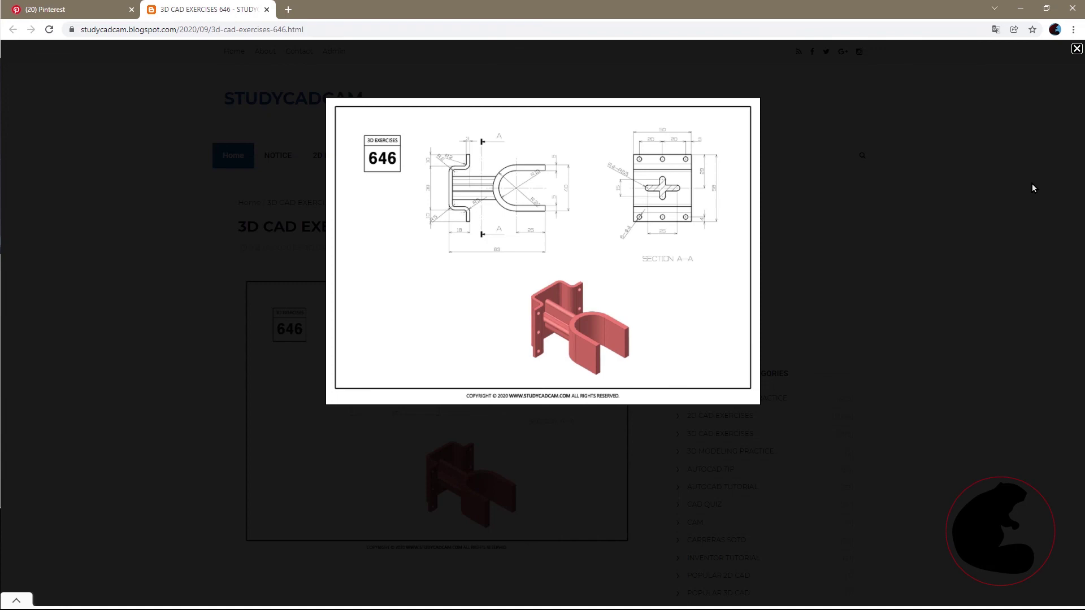
{"action": "left_click", "coordinate": [1077, 49]}
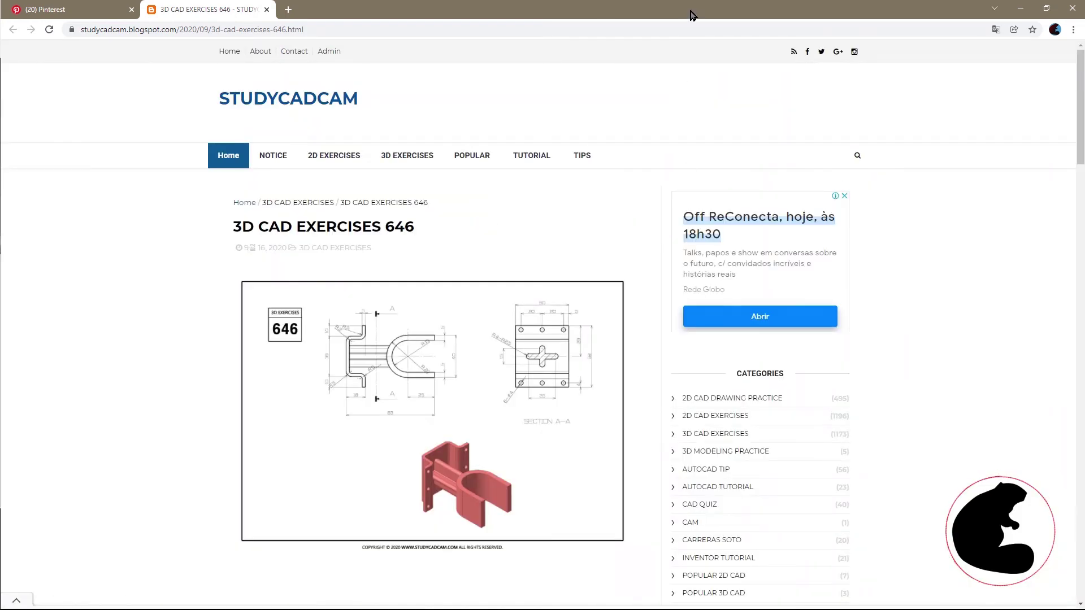
{"action": "left_click_drag", "start_coordinate": [690, 18], "coordinate": [270, 103]}
{"action": "key", "text": "alt+Tab"}
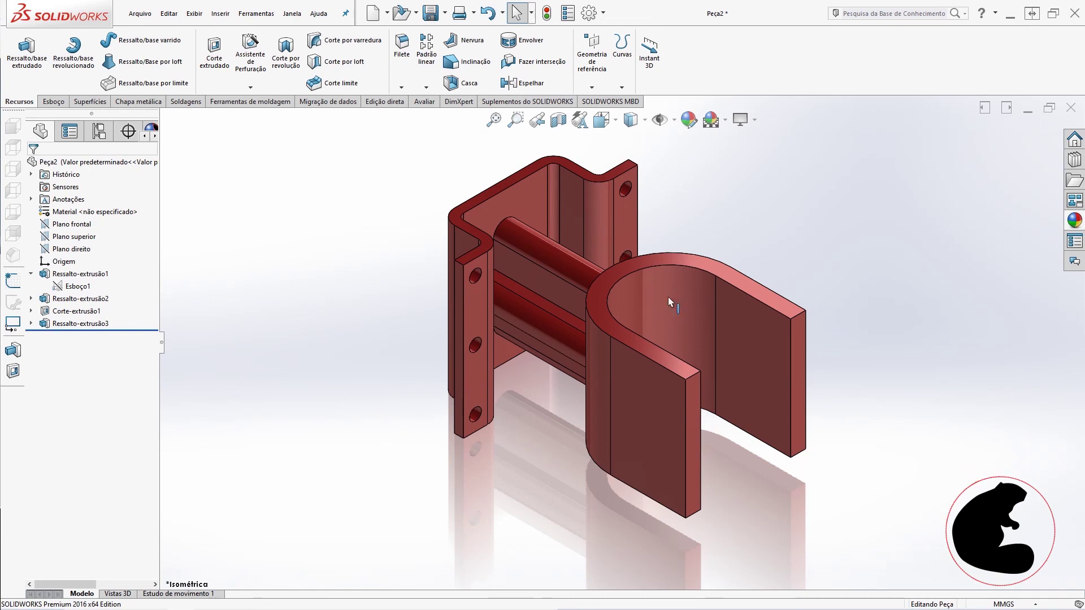
{"action": "scroll", "coordinate": [669, 302], "scroll_direction": "up", "scroll_amount": 2}
{"action": "scroll", "coordinate": [663, 317], "scroll_direction": "up", "scroll_amount": 2}
{"action": "scroll", "coordinate": [665, 311], "scroll_direction": "up", "scroll_amount": 1}
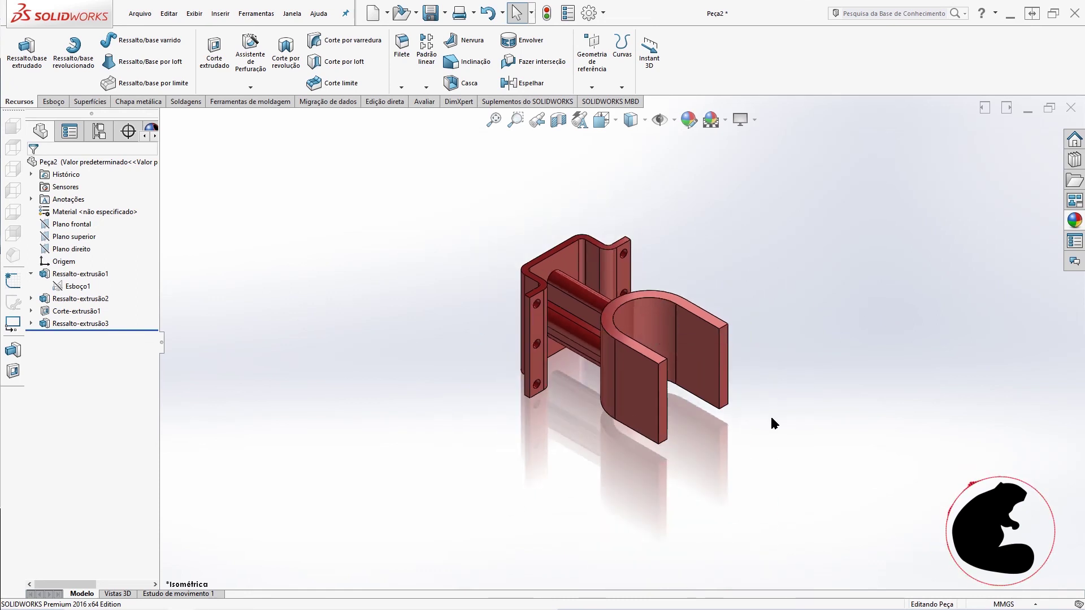